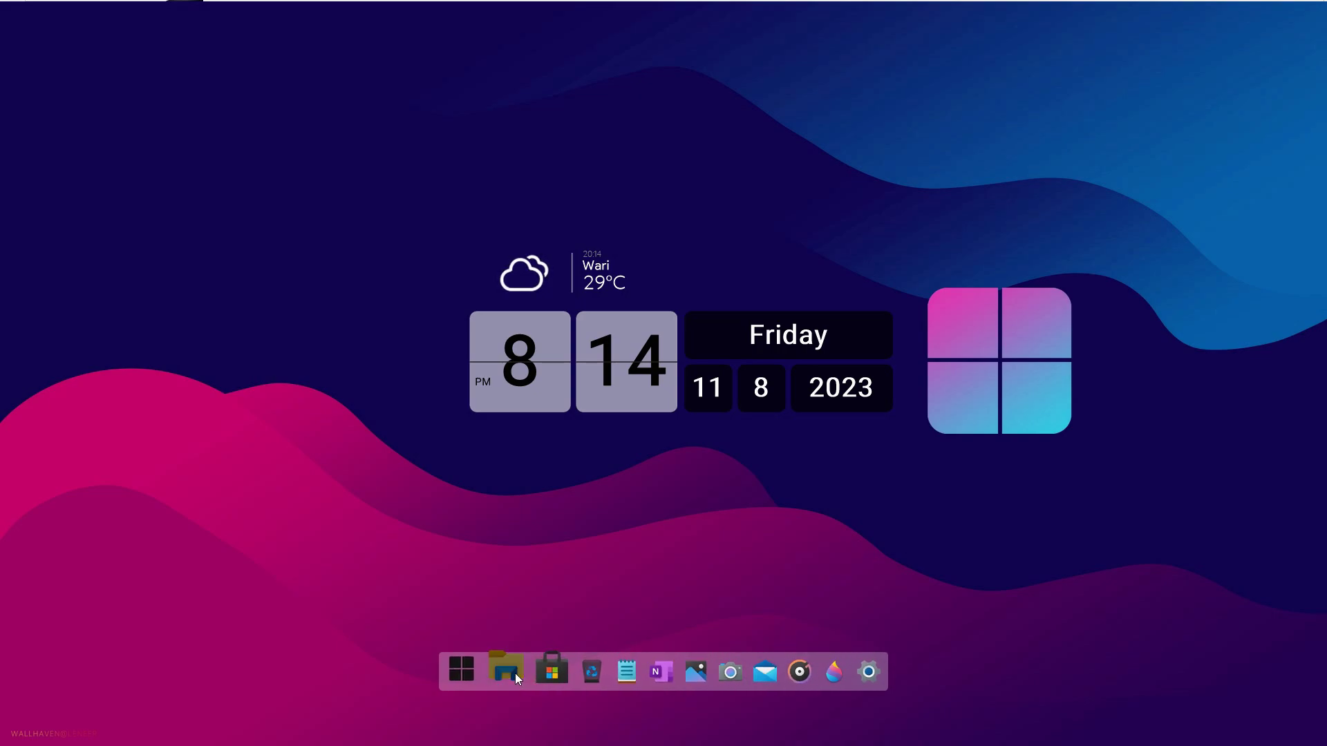
- Preview the customised File Explorer by viewing This PC and Local Disk (C:), repositioning the window and closing it
{"action": "left_click", "coordinate": [516, 673]}
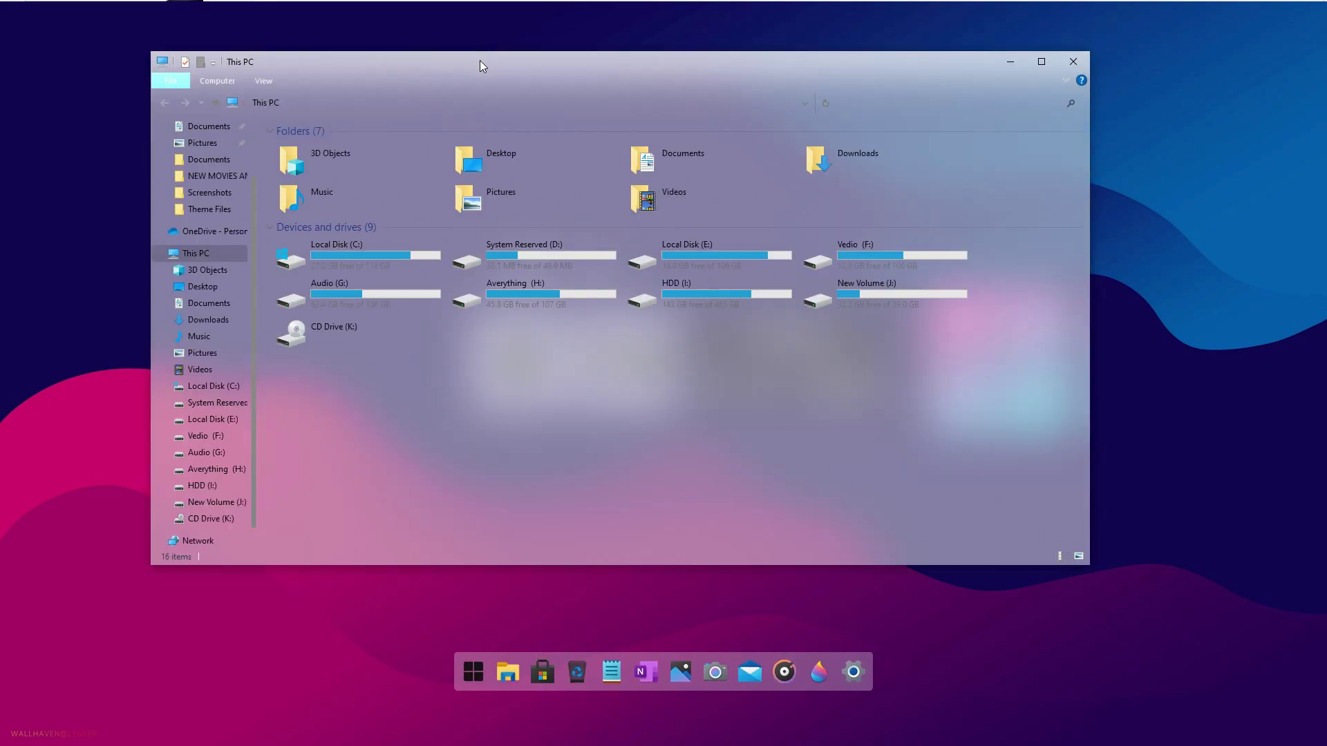
{"action": "left_click_drag", "start_coordinate": [479, 60], "coordinate": [510, 123]}
{"action": "double_click", "coordinate": [414, 322]}
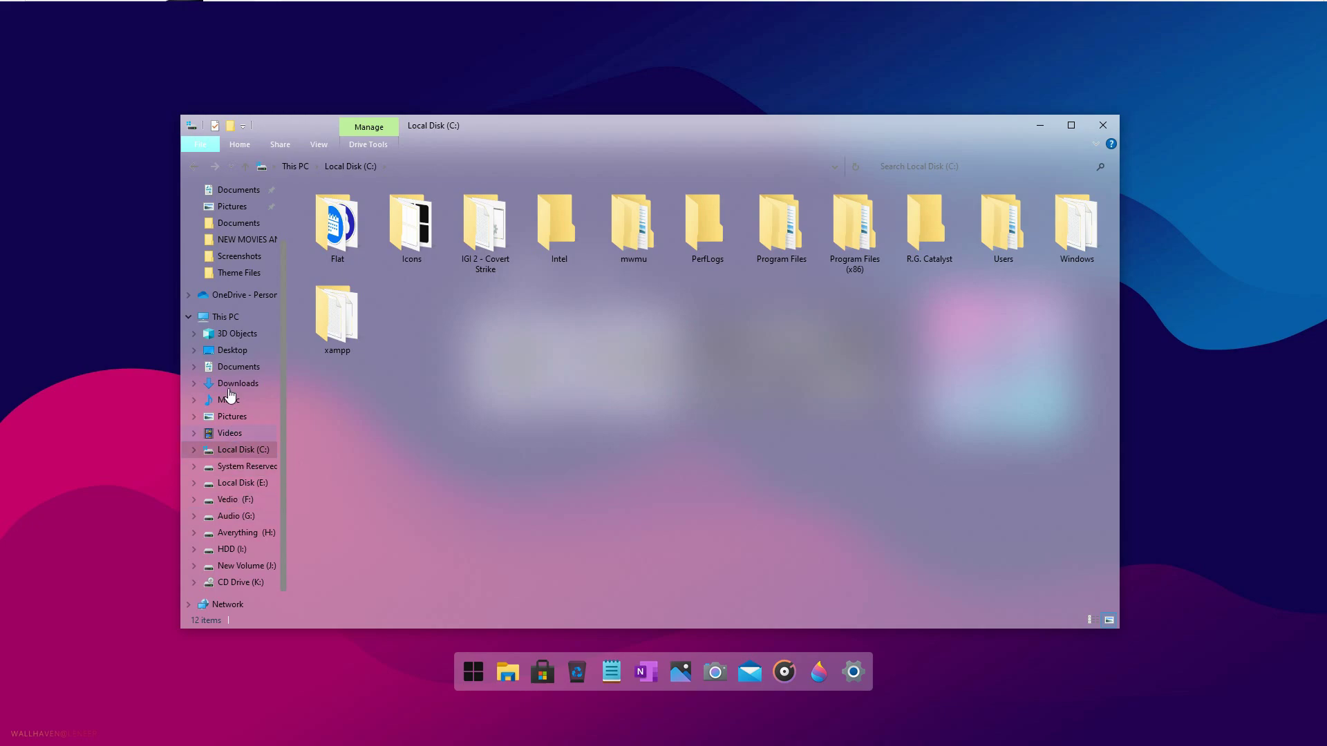
{"action": "left_click", "coordinate": [202, 310]}
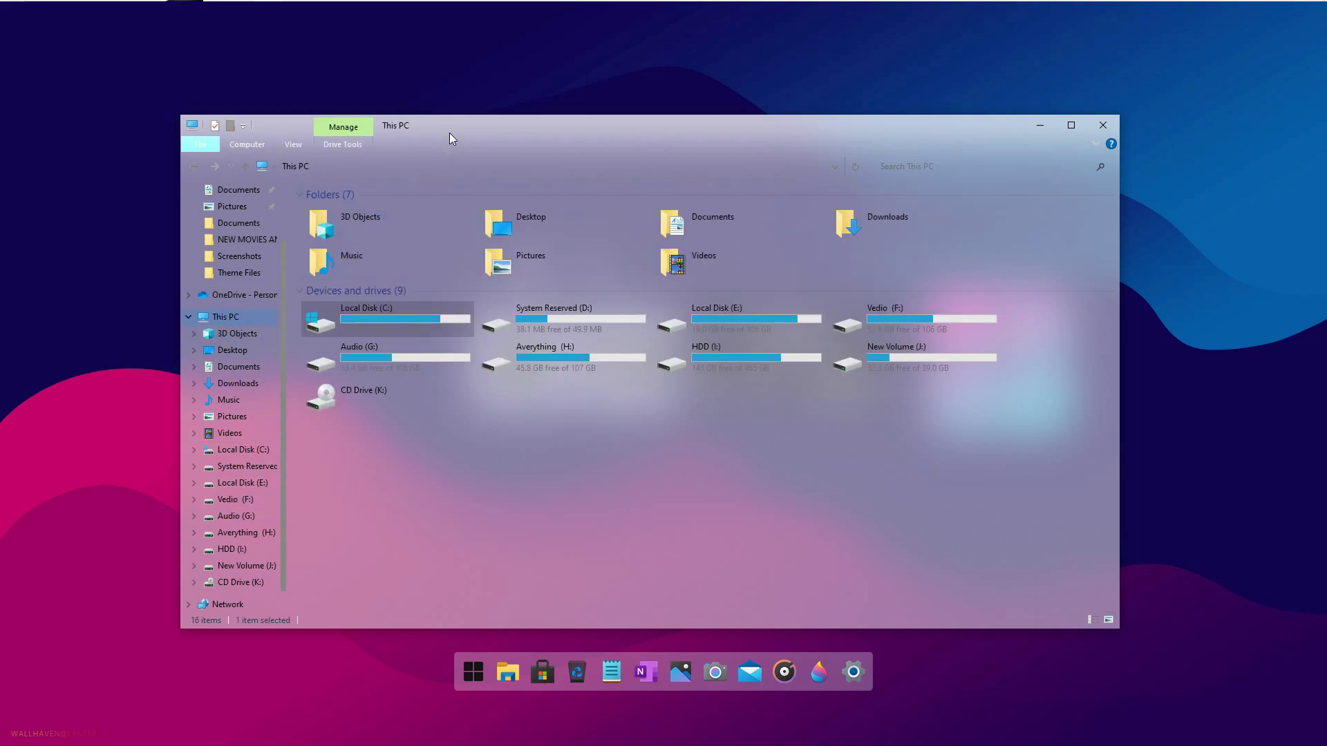
{"action": "left_click_drag", "start_coordinate": [449, 133], "coordinate": [421, 94]}
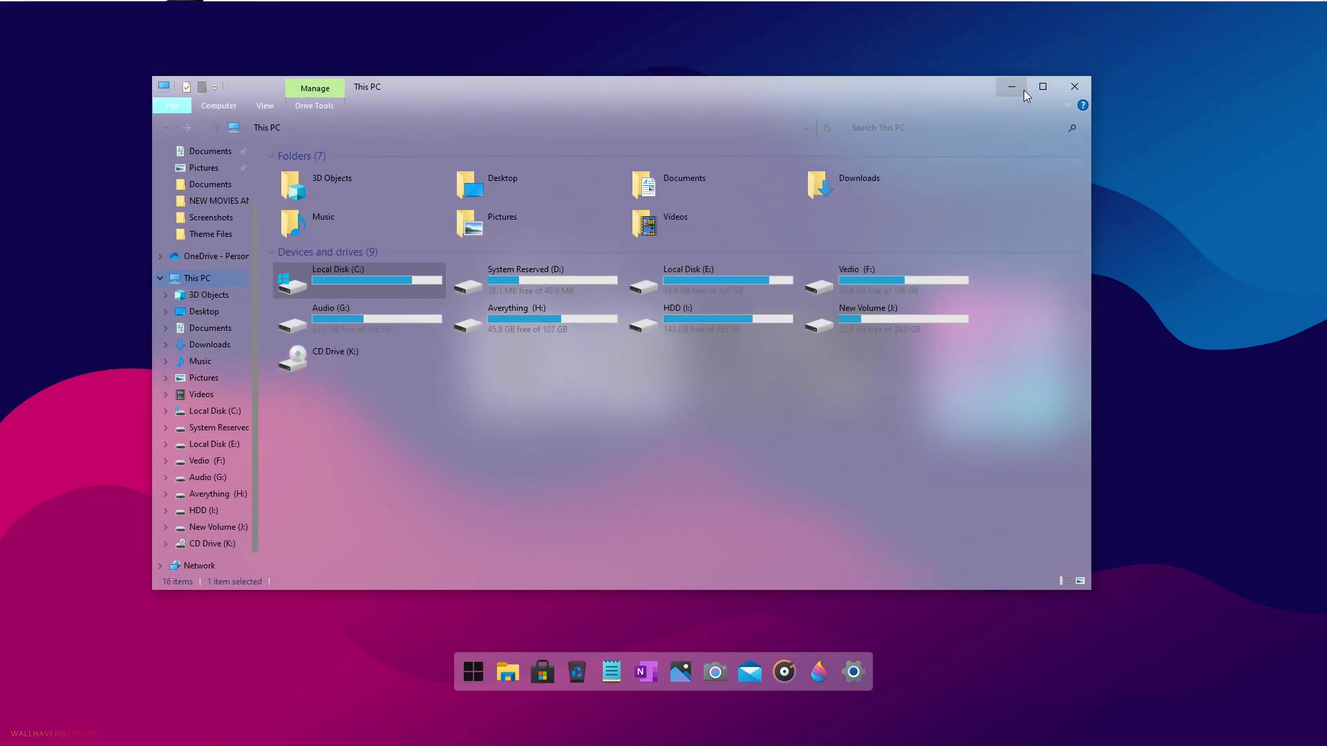
{"action": "left_click", "coordinate": [1070, 93]}
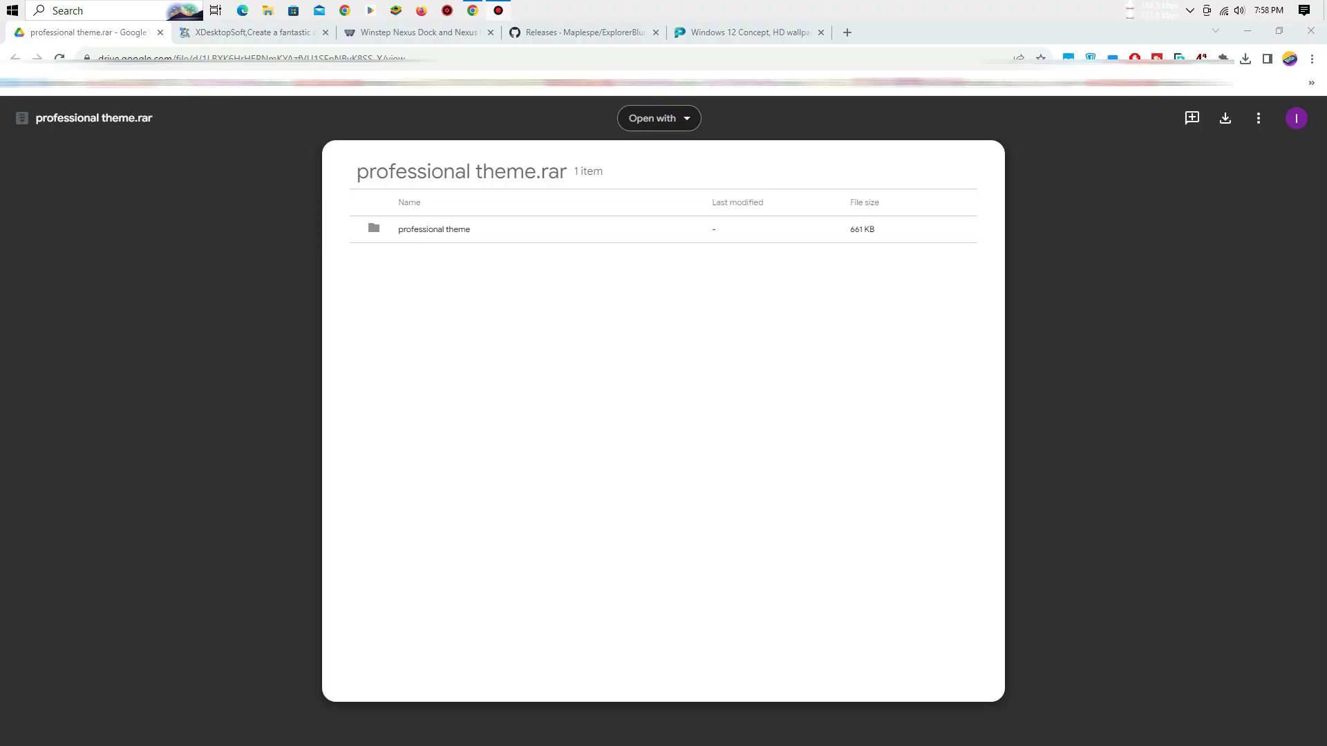
- Download the professional theme.rar archive from Google Drive
{"action": "left_click", "coordinate": [108, 38]}
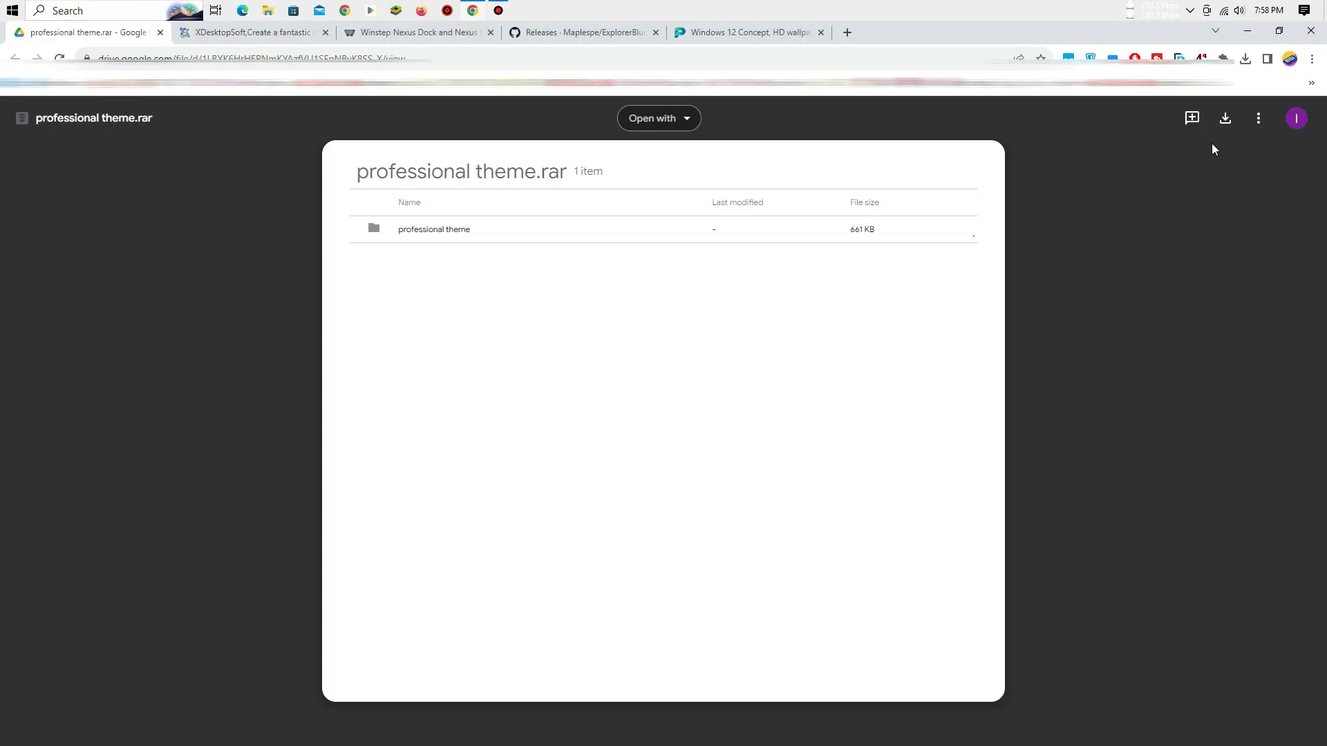
{"action": "left_click", "coordinate": [1224, 120]}
{"action": "left_click", "coordinate": [1058, 119]}
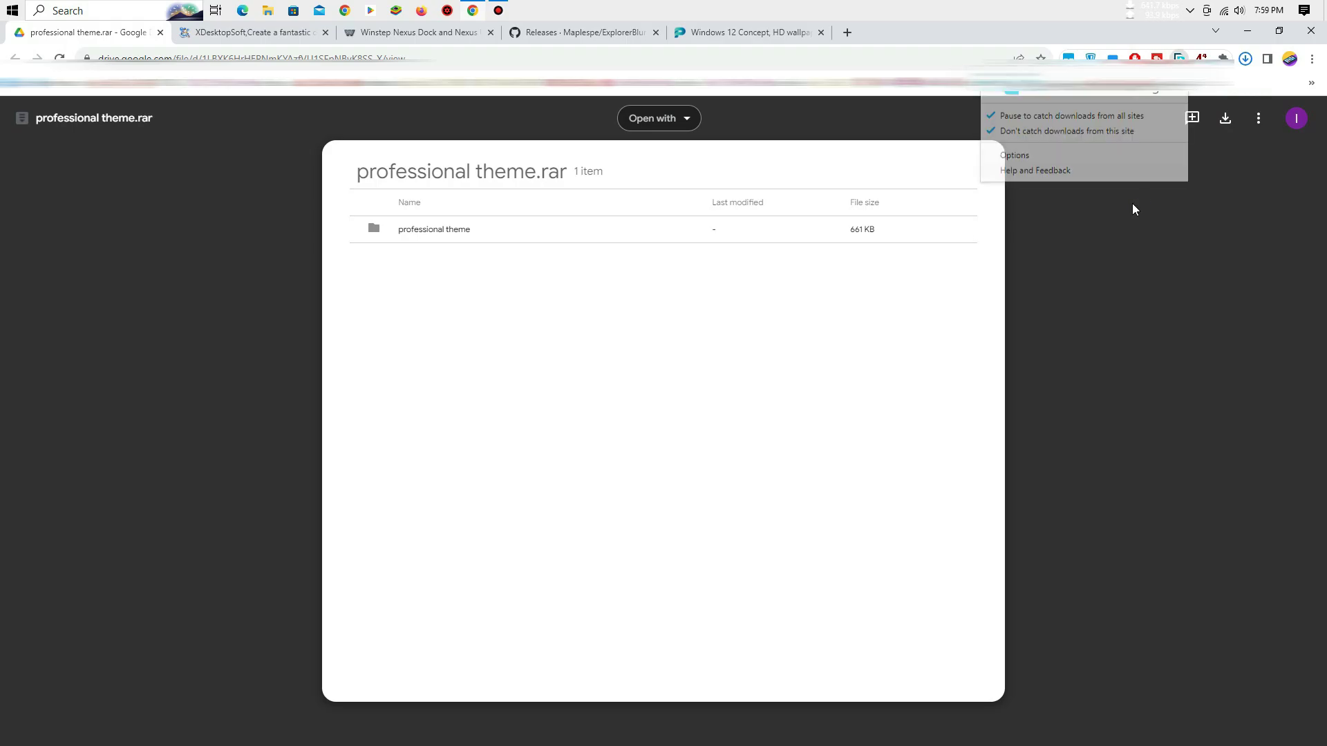
- Find XWidget for Windows on the XDesktopSoft site and download its setup from the product page
{"action": "left_click", "coordinate": [276, 32]}
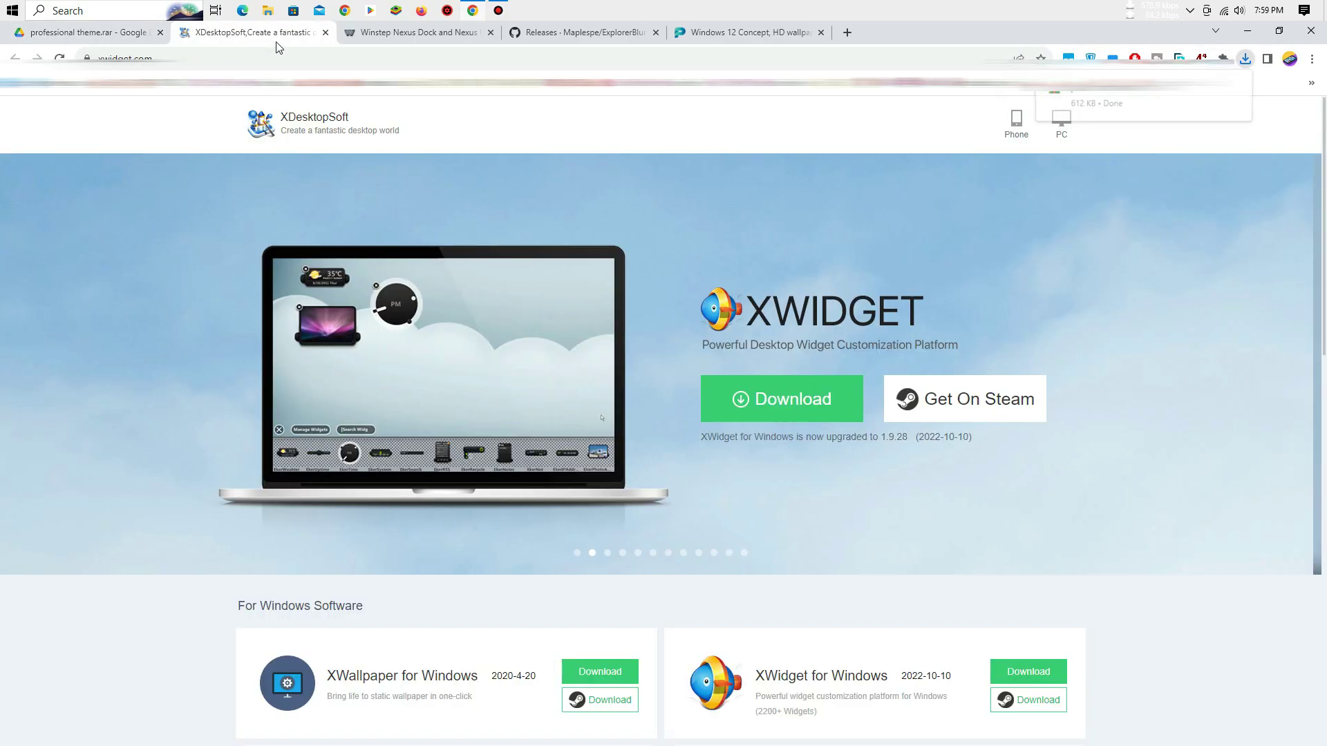
{"action": "scroll", "coordinate": [276, 146], "scroll_direction": "down", "scroll_amount": 4}
{"action": "scroll", "coordinate": [279, 149], "scroll_direction": "up", "scroll_amount": 1}
{"action": "scroll", "coordinate": [280, 149], "scroll_direction": "up", "scroll_amount": 1}
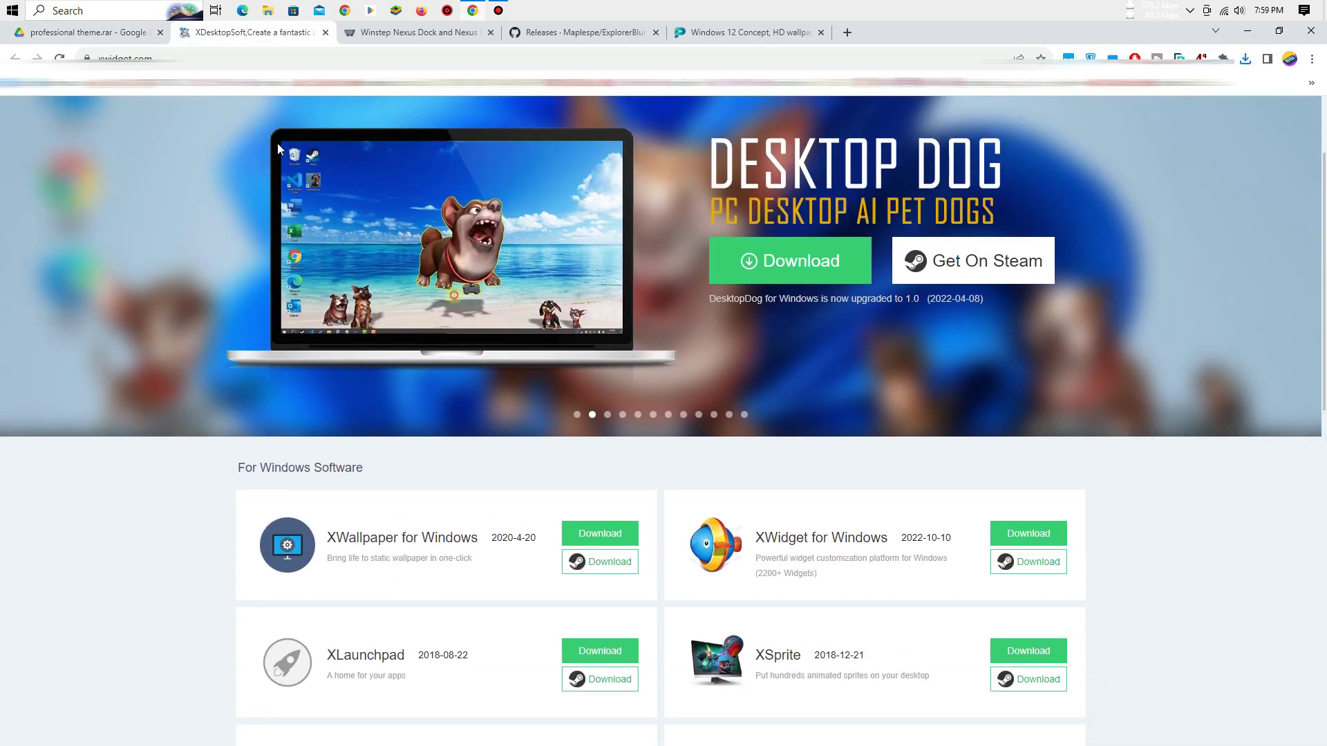
{"action": "scroll", "coordinate": [280, 148], "scroll_direction": "down", "scroll_amount": 3}
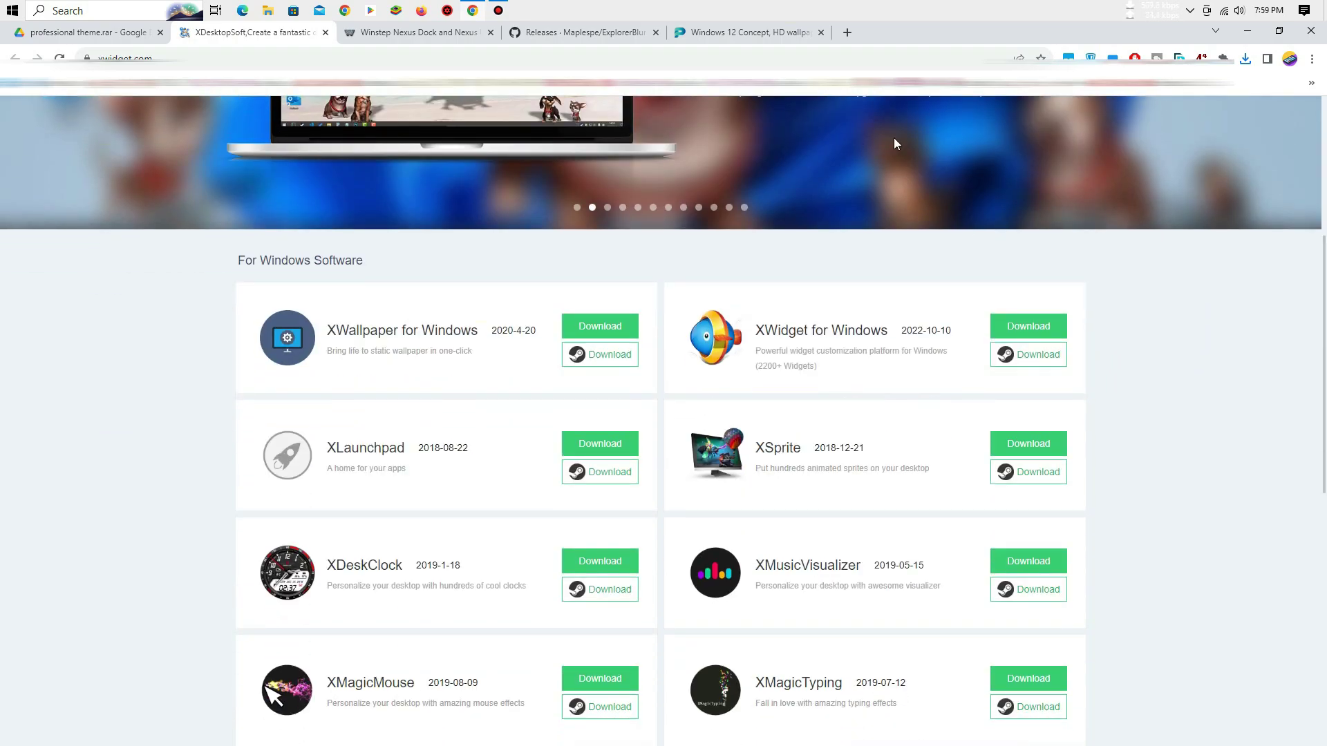
{"action": "left_click", "coordinate": [795, 330]}
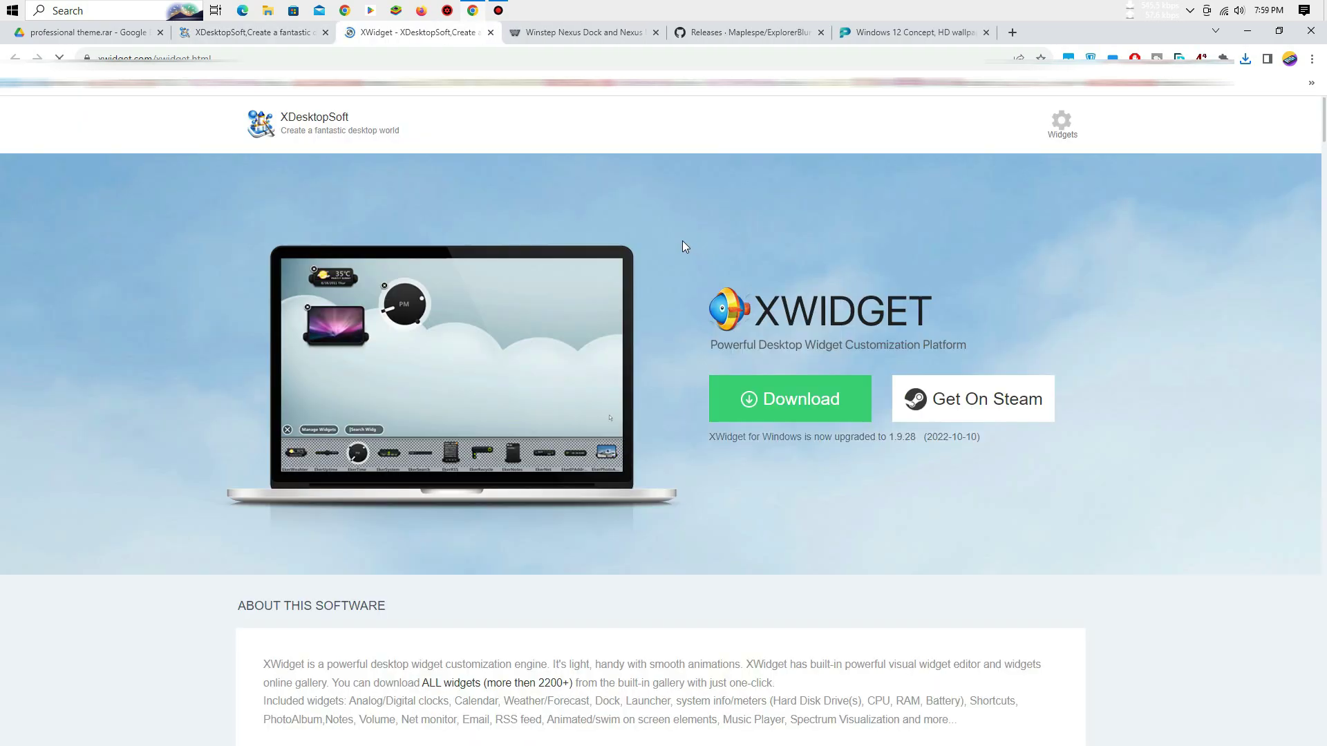
{"action": "left_click", "coordinate": [777, 413]}
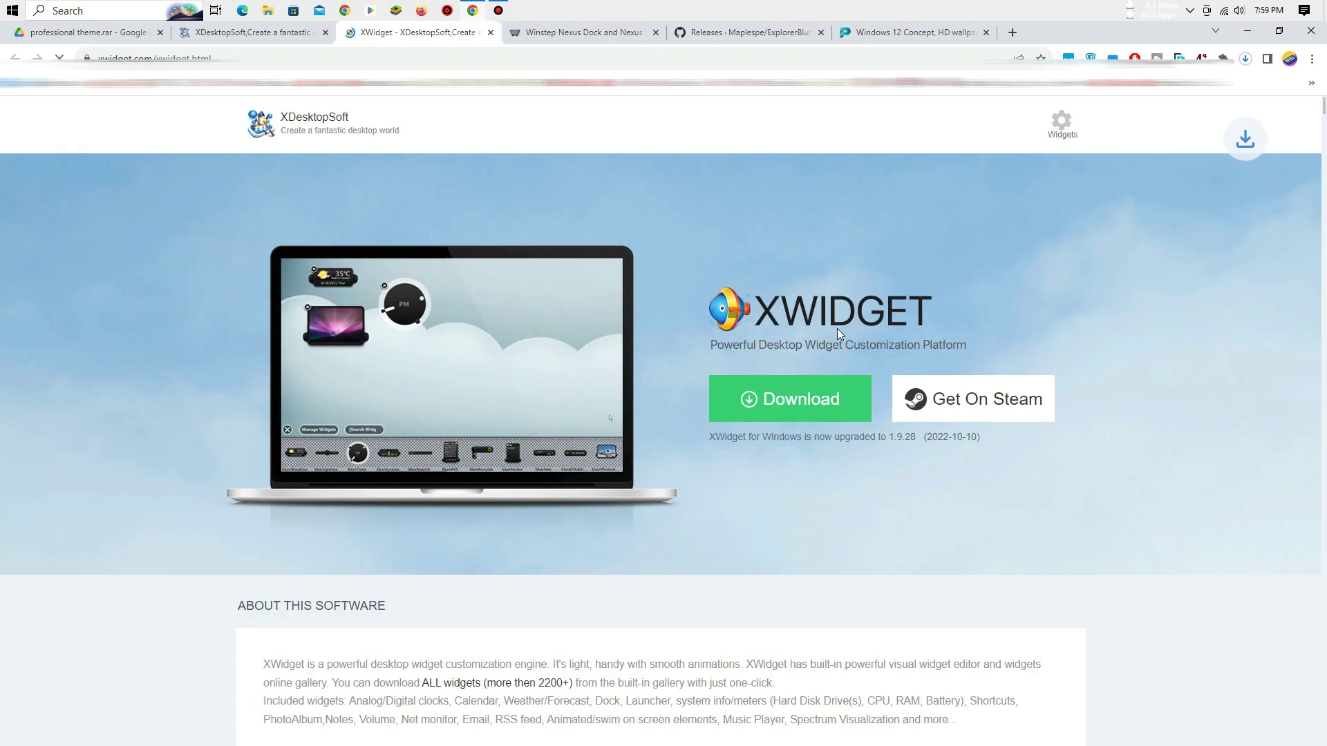
- Download the free edition of Winstep Nexus from the Winstep site
{"action": "left_click", "coordinate": [608, 31]}
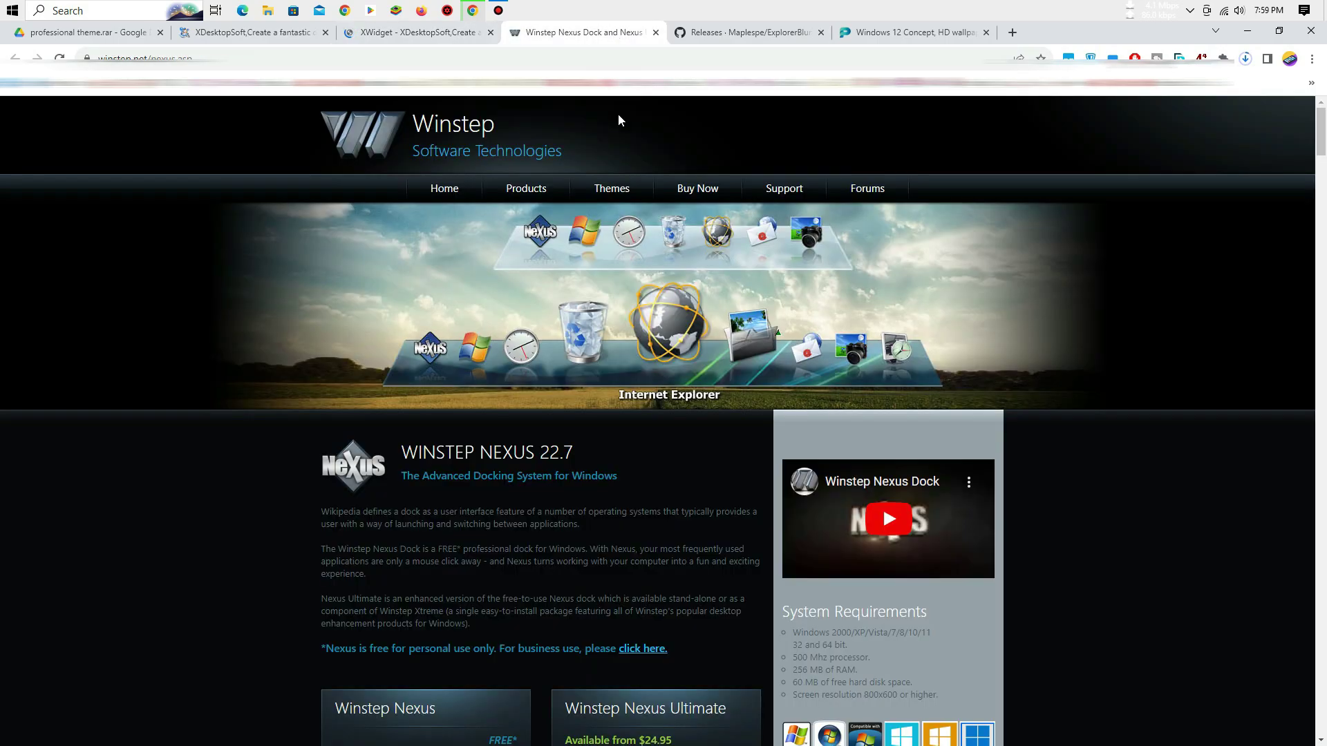
{"action": "scroll", "coordinate": [618, 131], "scroll_direction": "down", "scroll_amount": 6}
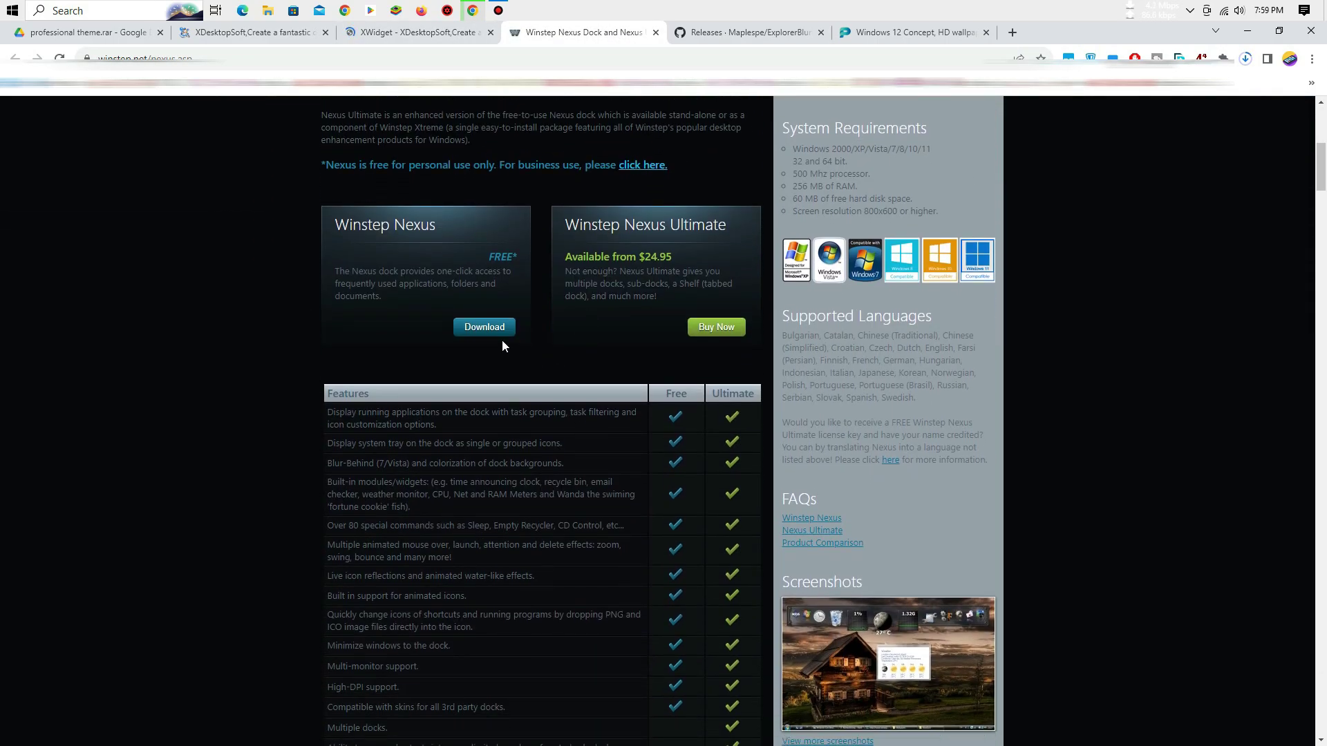
{"action": "left_click", "coordinate": [499, 331]}
- Download Release_x64.zip from the 1.0.7 release assets of ExplorerBlurMica on GitHub
{"action": "left_click", "coordinate": [725, 34]}
{"action": "scroll", "coordinate": [723, 194], "scroll_direction": "down", "scroll_amount": 6}
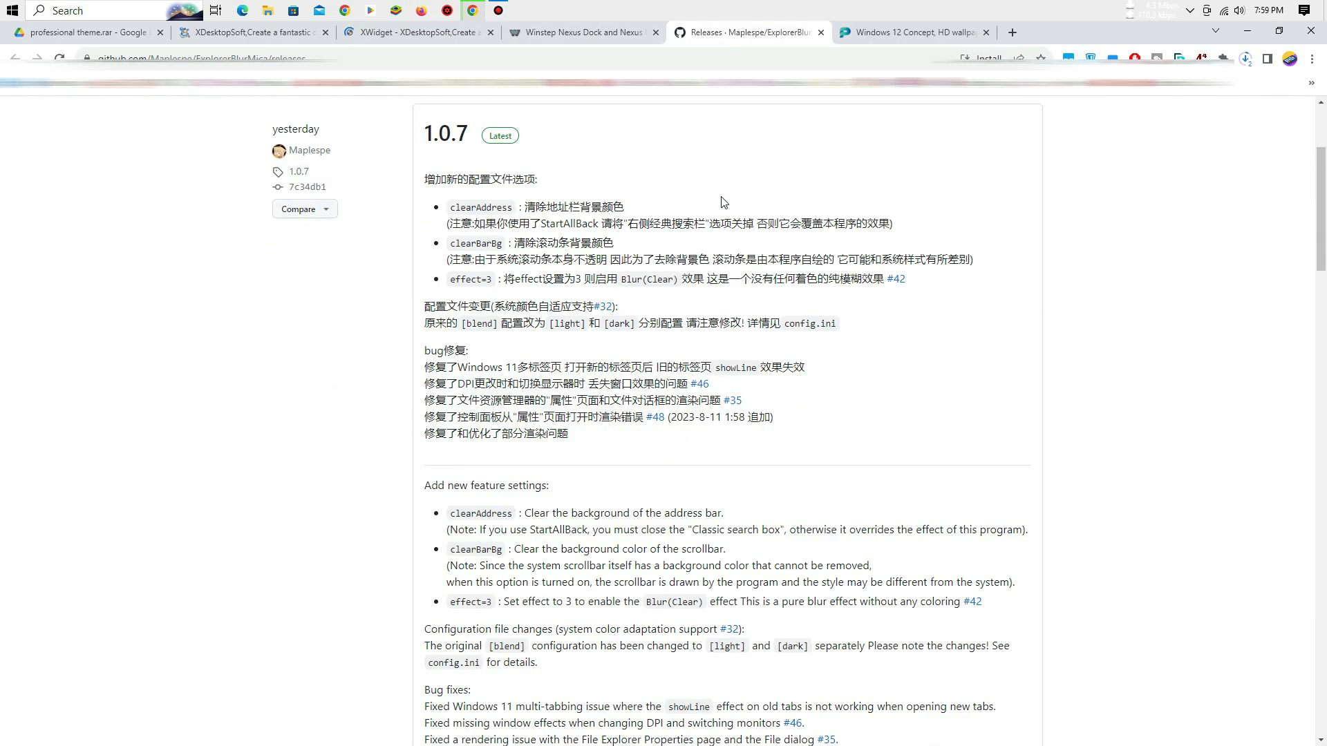
{"action": "scroll", "coordinate": [722, 200], "scroll_direction": "up", "scroll_amount": 4}
{"action": "scroll", "coordinate": [723, 207], "scroll_direction": "down", "scroll_amount": 9}
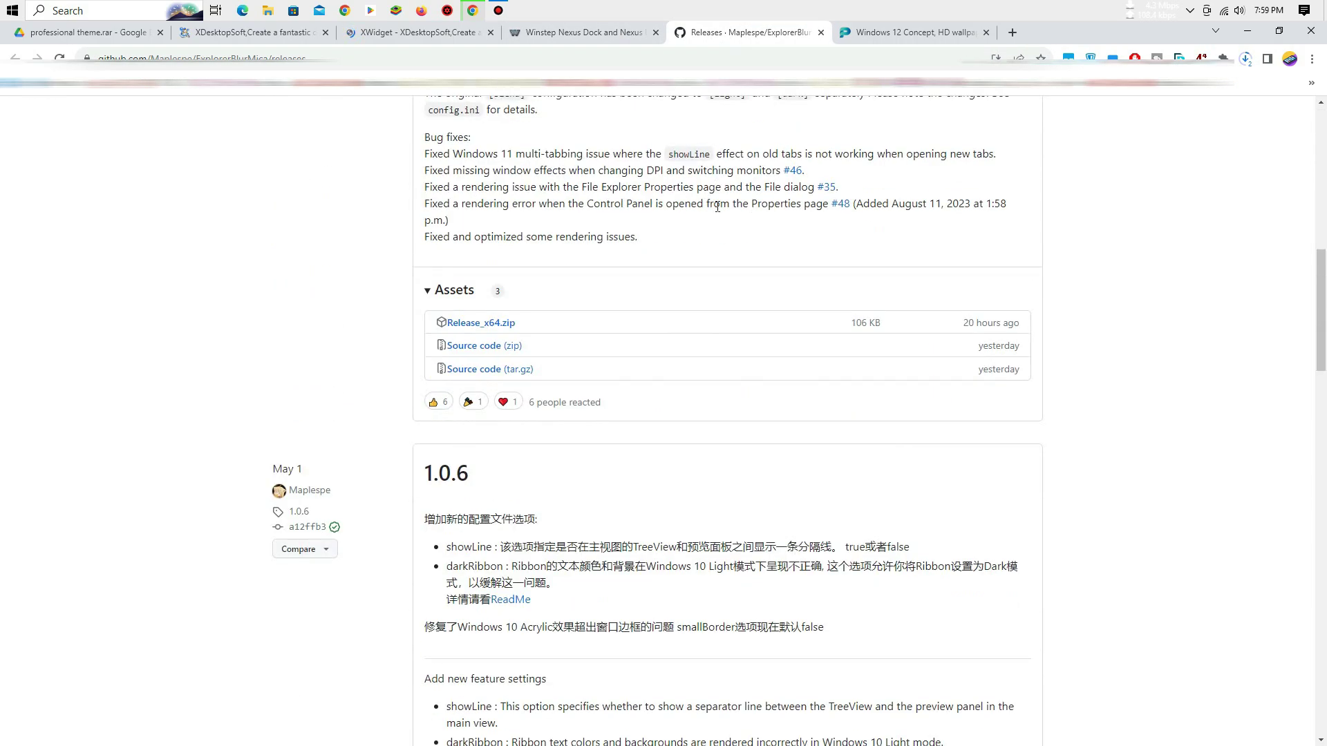
{"action": "left_click", "coordinate": [480, 325]}
- Download the Windows 12 Concept wallpaper from Peakpx at 3840x2160 resolution
{"action": "left_click", "coordinate": [898, 40]}
{"action": "scroll", "coordinate": [858, 264], "scroll_direction": "down", "scroll_amount": 2}
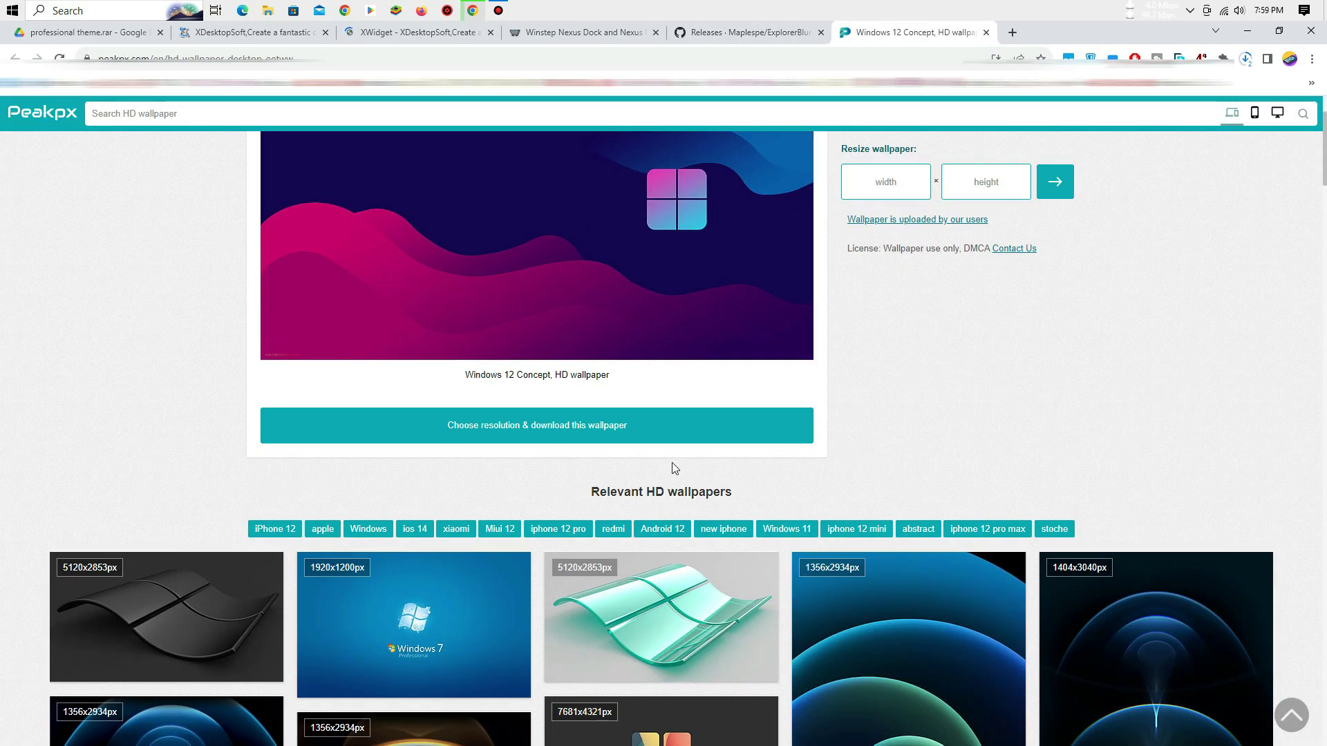
{"action": "left_click", "coordinate": [629, 432]}
{"action": "scroll", "coordinate": [629, 439], "scroll_direction": "down", "scroll_amount": 1}
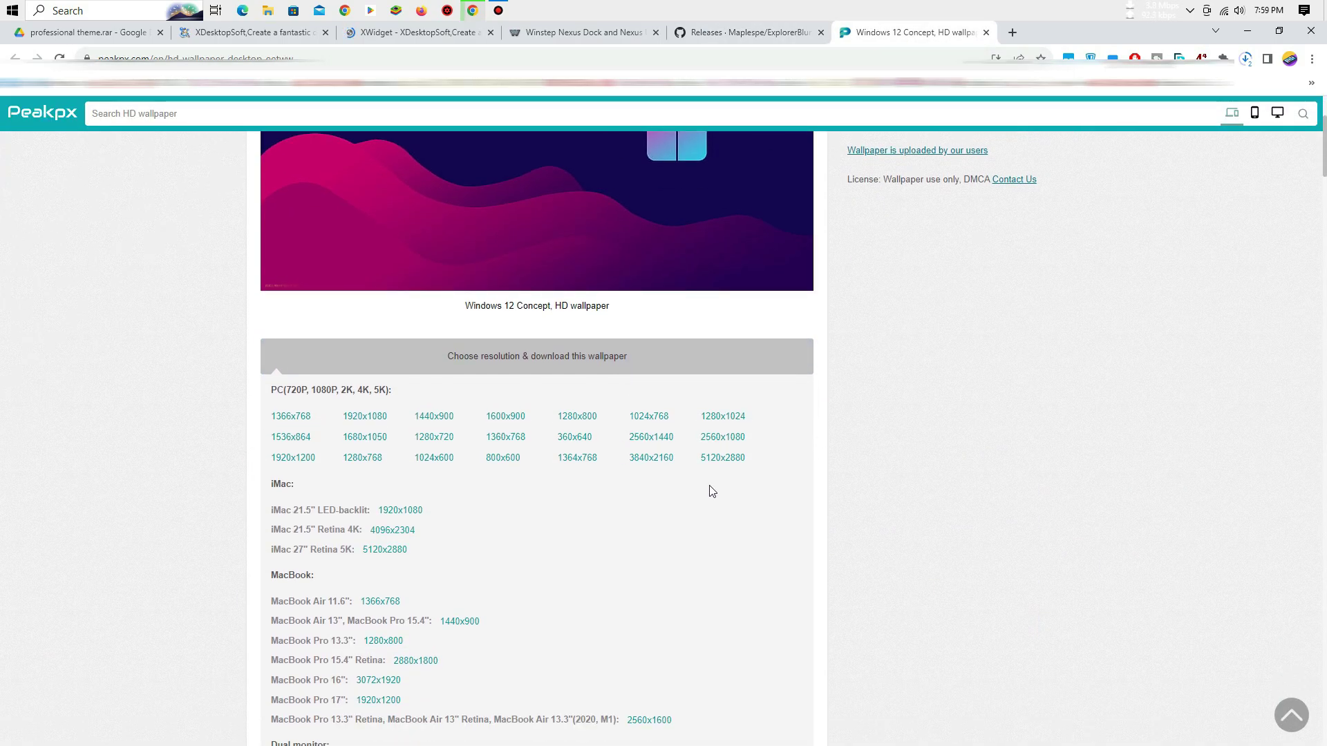
{"action": "left_click", "coordinate": [653, 459]}
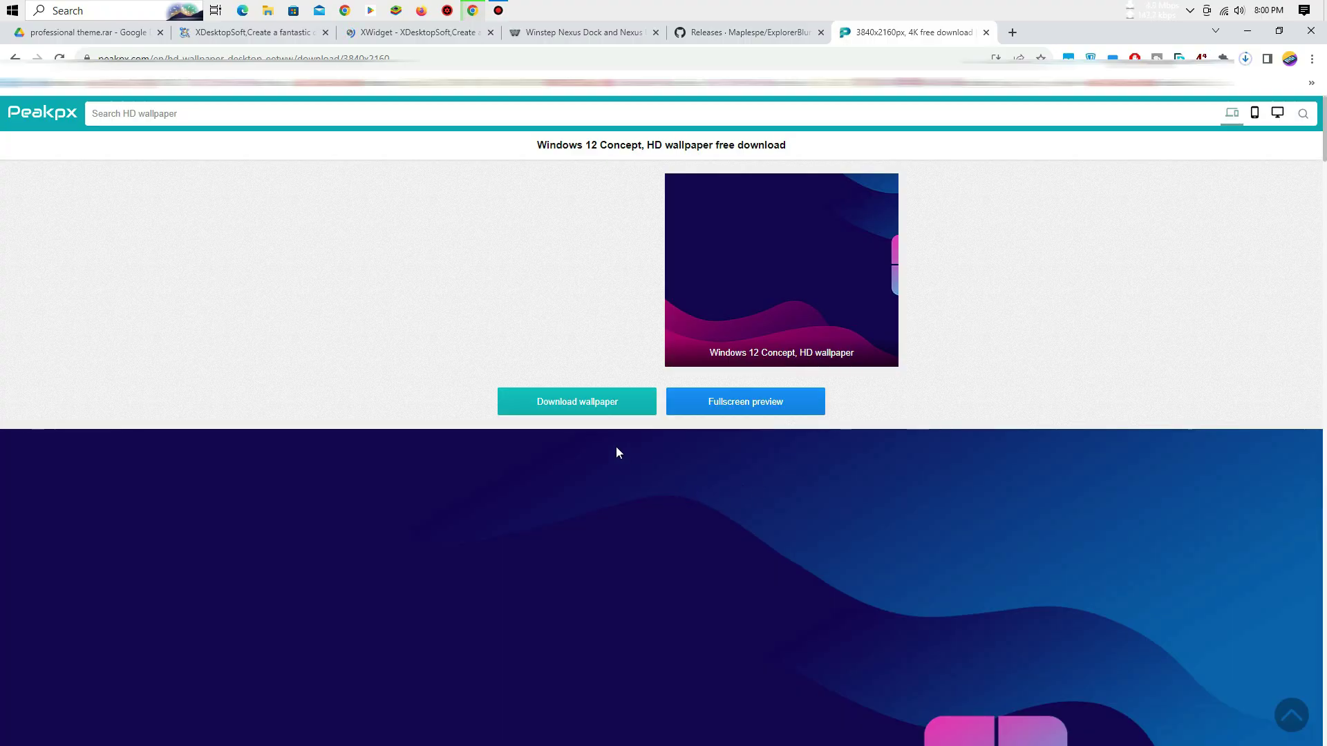
{"action": "left_click", "coordinate": [584, 413]}
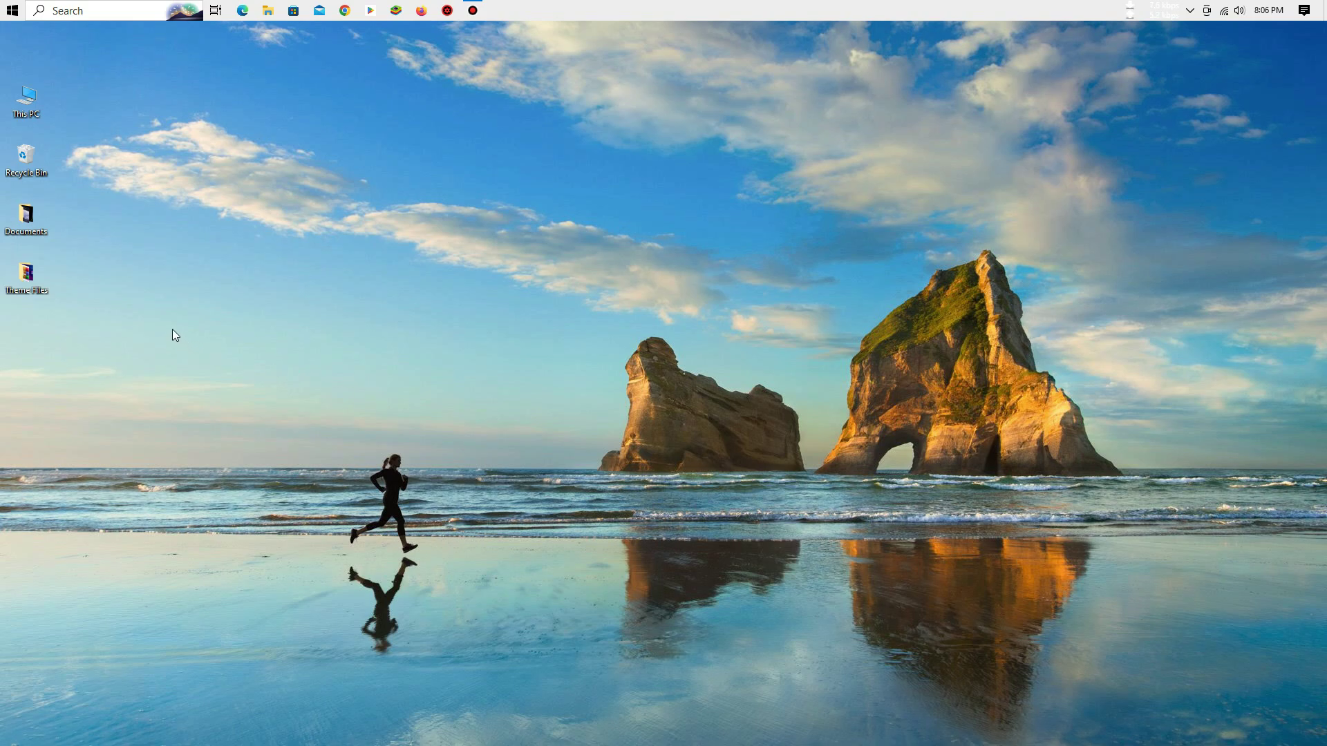
- Open the Theme Files folder in a maximised window and set the peakpx (2) image as the desktop background
{"action": "double_click", "coordinate": [44, 284]}
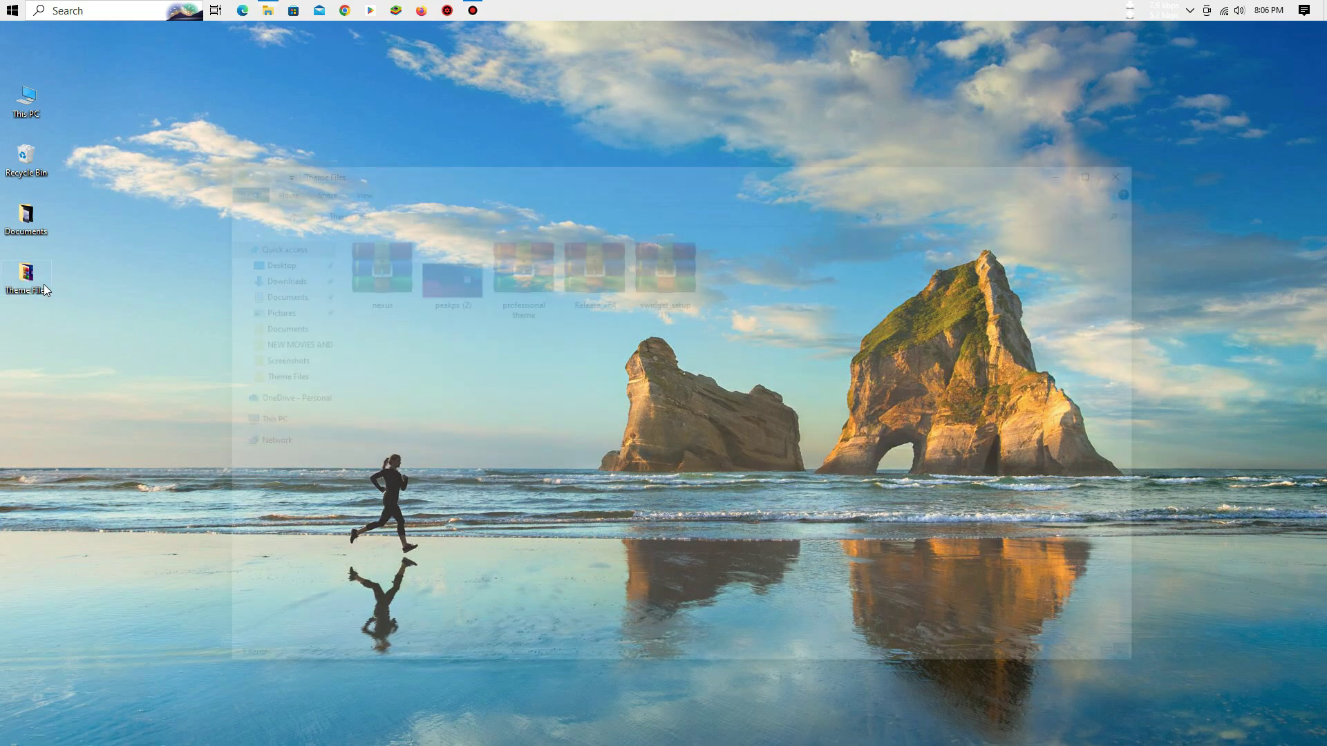
{"action": "double_click", "coordinate": [575, 169]}
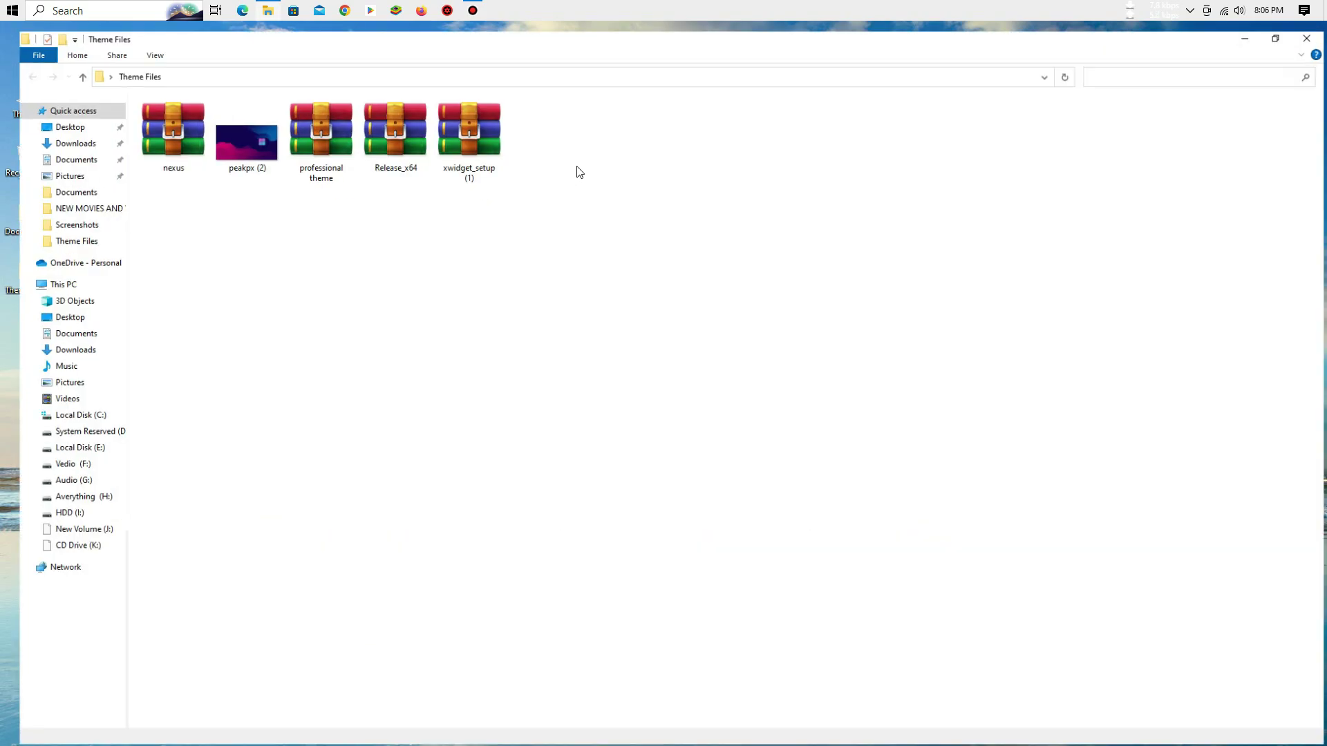
{"action": "right_click", "coordinate": [231, 134]}
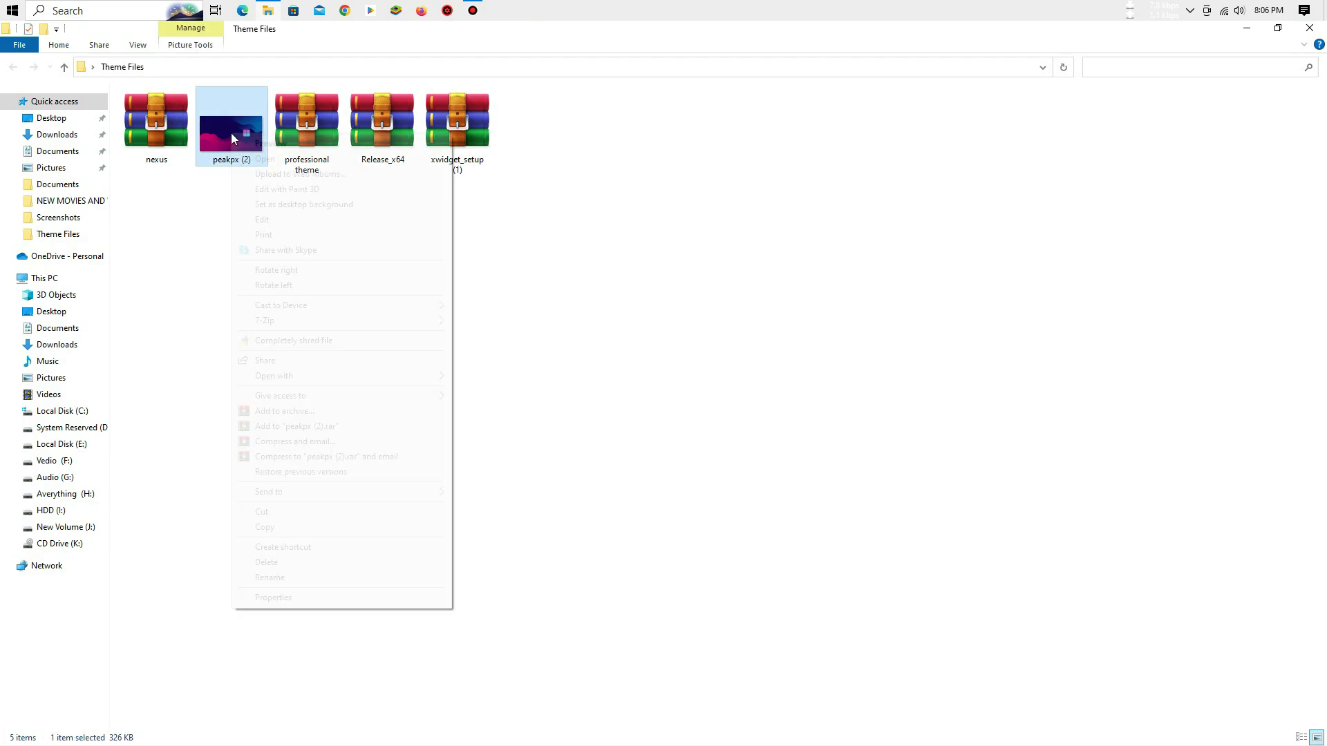
{"action": "left_click", "coordinate": [278, 204]}
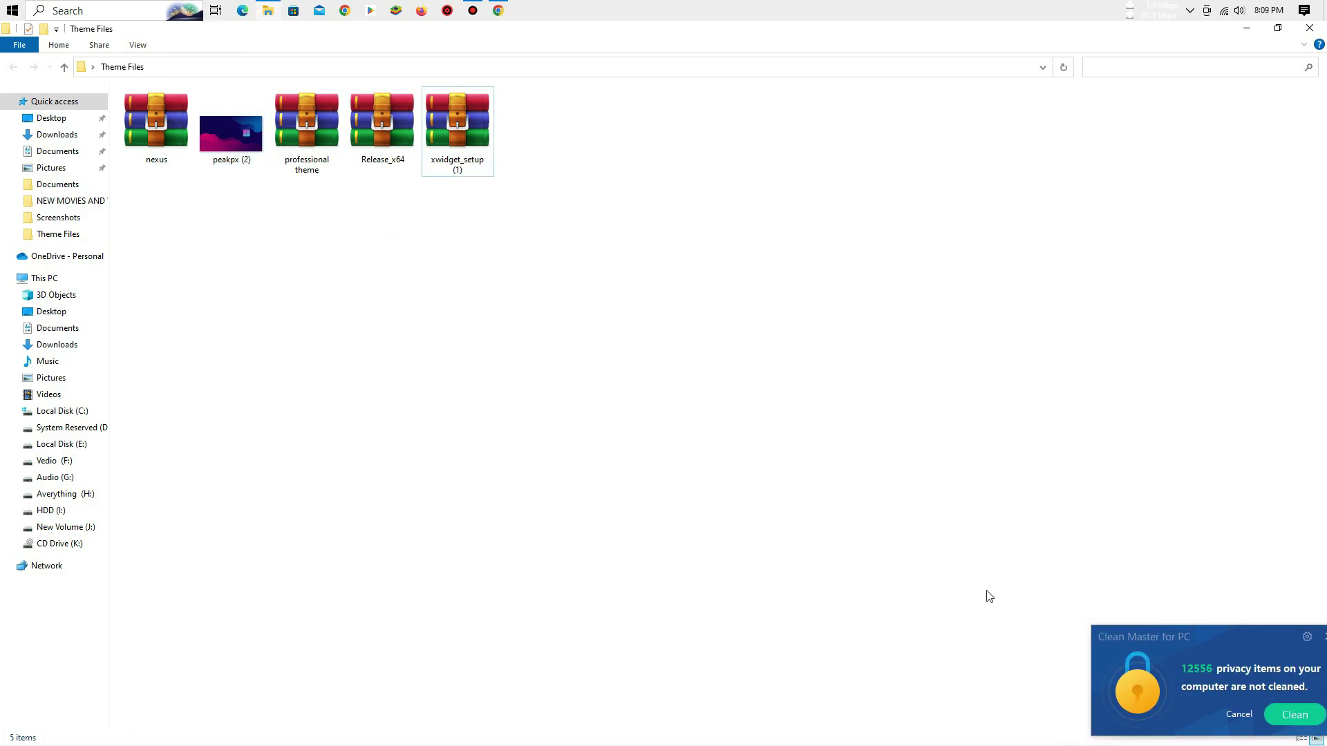
- Launch the XWidget installer from the xwidget_setup (1) archive and close the archive window
{"action": "left_click", "coordinate": [467, 162]}
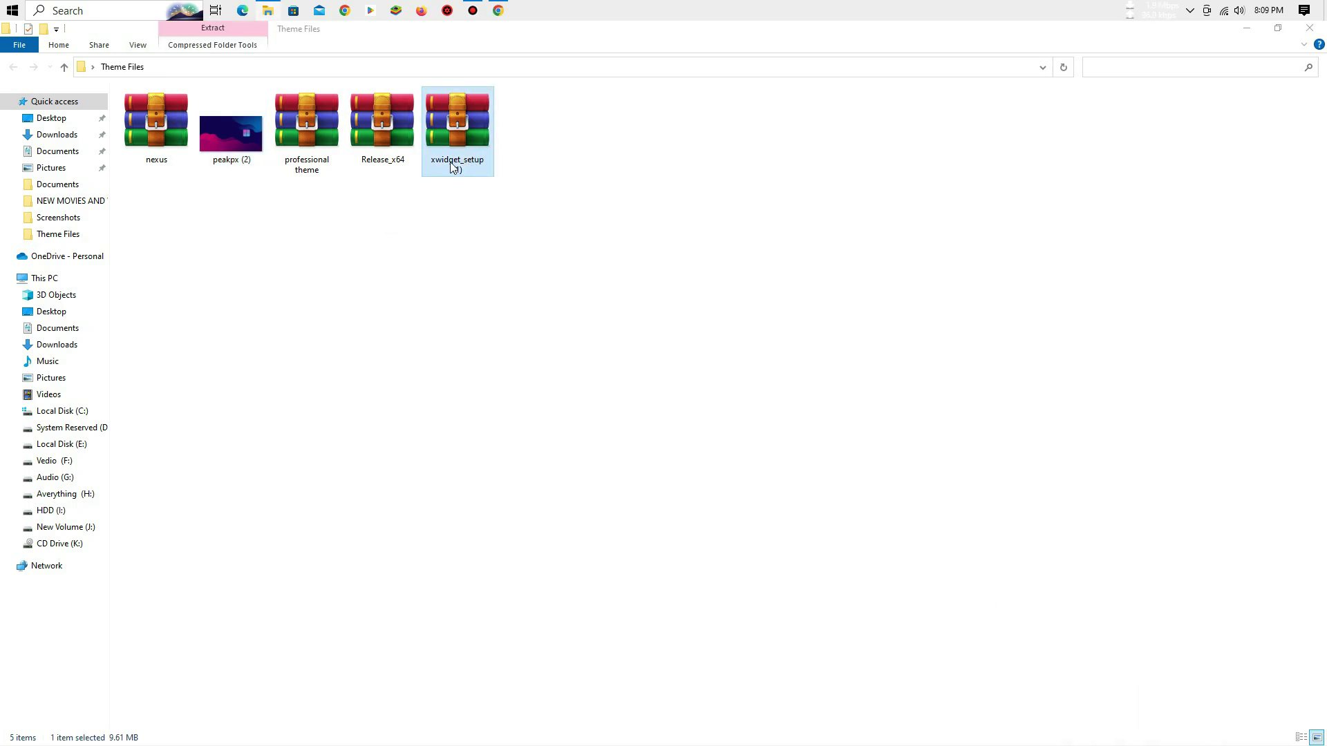
{"action": "double_click", "coordinate": [453, 166]}
{"action": "left_click", "coordinate": [928, 164]}
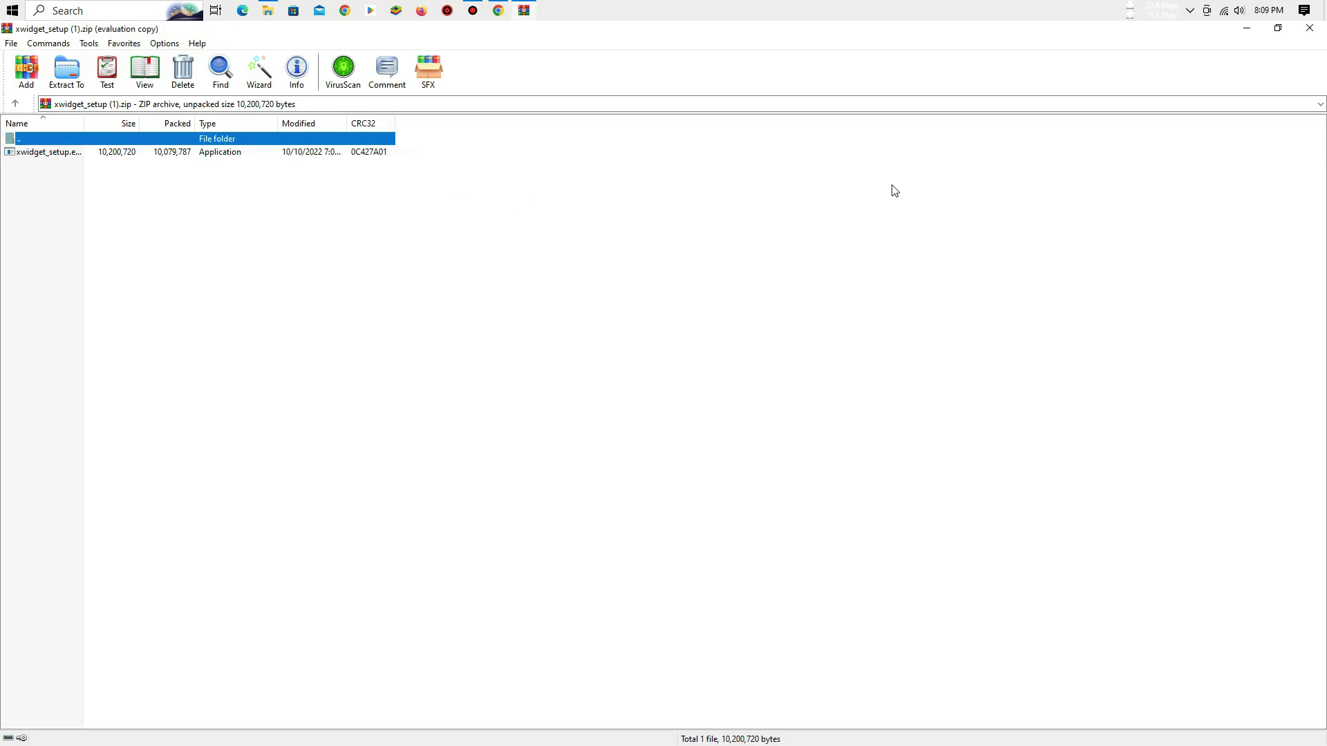
{"action": "left_click", "coordinate": [41, 154]}
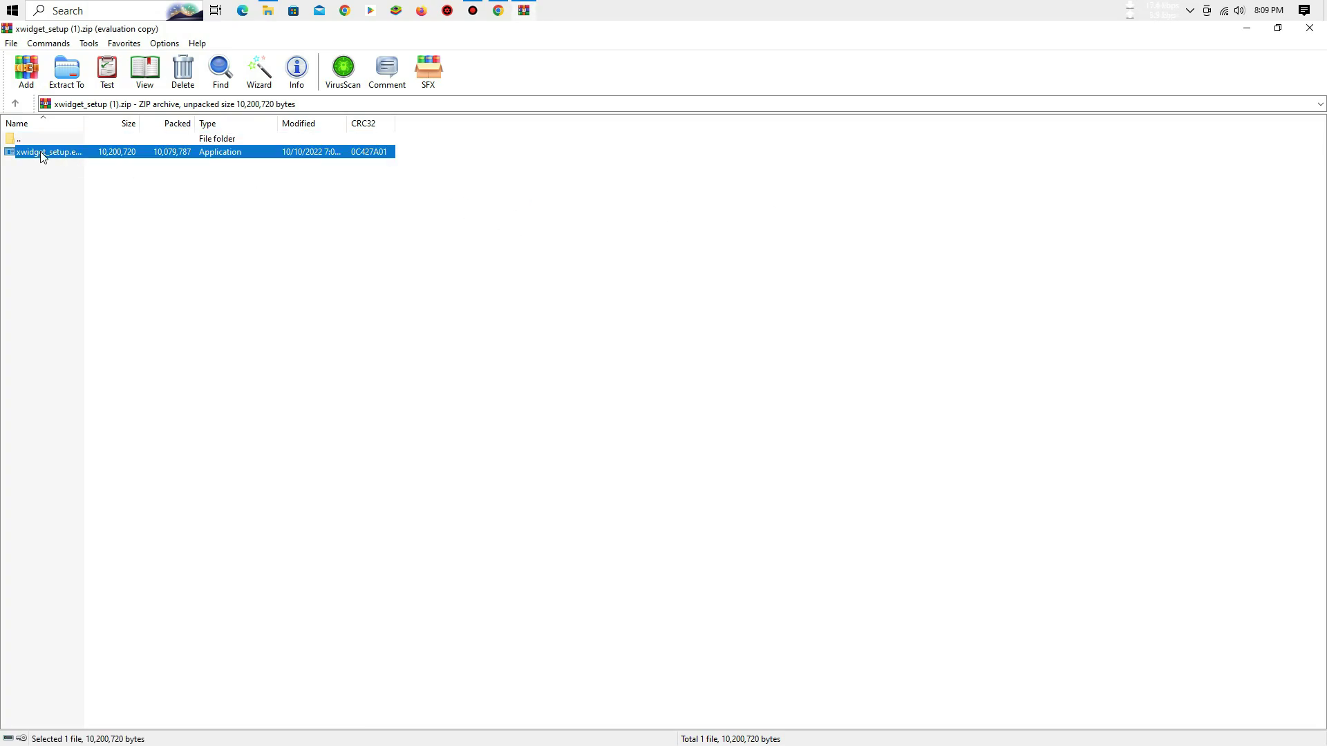
{"action": "double_click", "coordinate": [41, 154]}
{"action": "left_click", "coordinate": [1310, 28]}
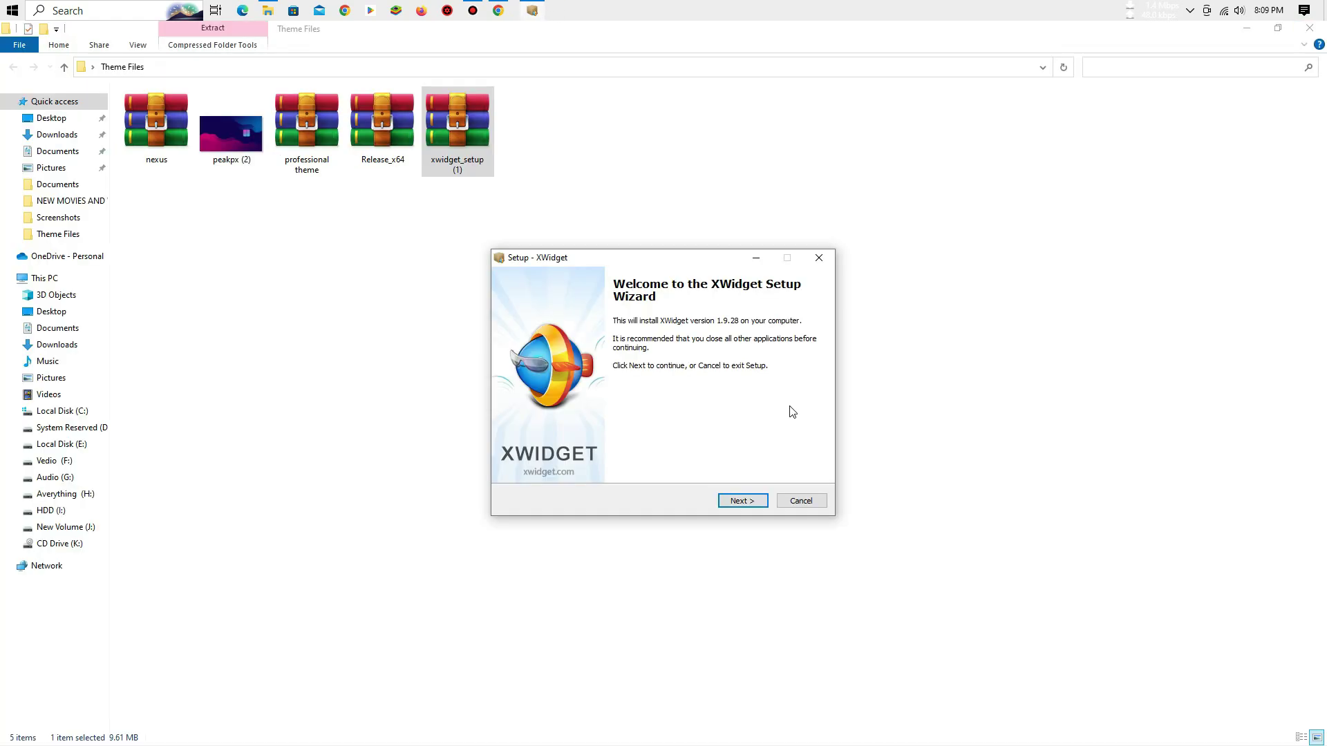
- Install XWidget with a desktop shortcut and finish the setup with Launch XWidget enabled
{"action": "left_click", "coordinate": [762, 500]}
{"action": "left_click", "coordinate": [762, 501]}
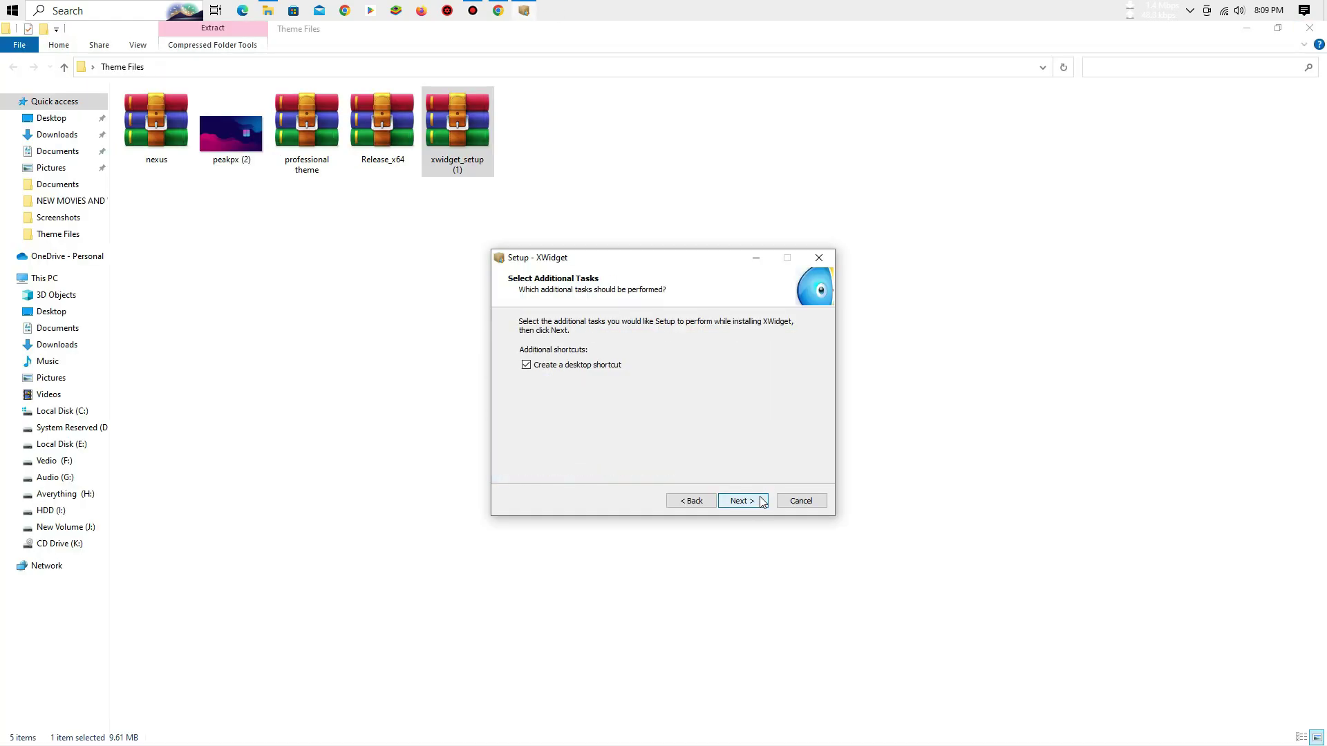
{"action": "left_click", "coordinate": [763, 501]}
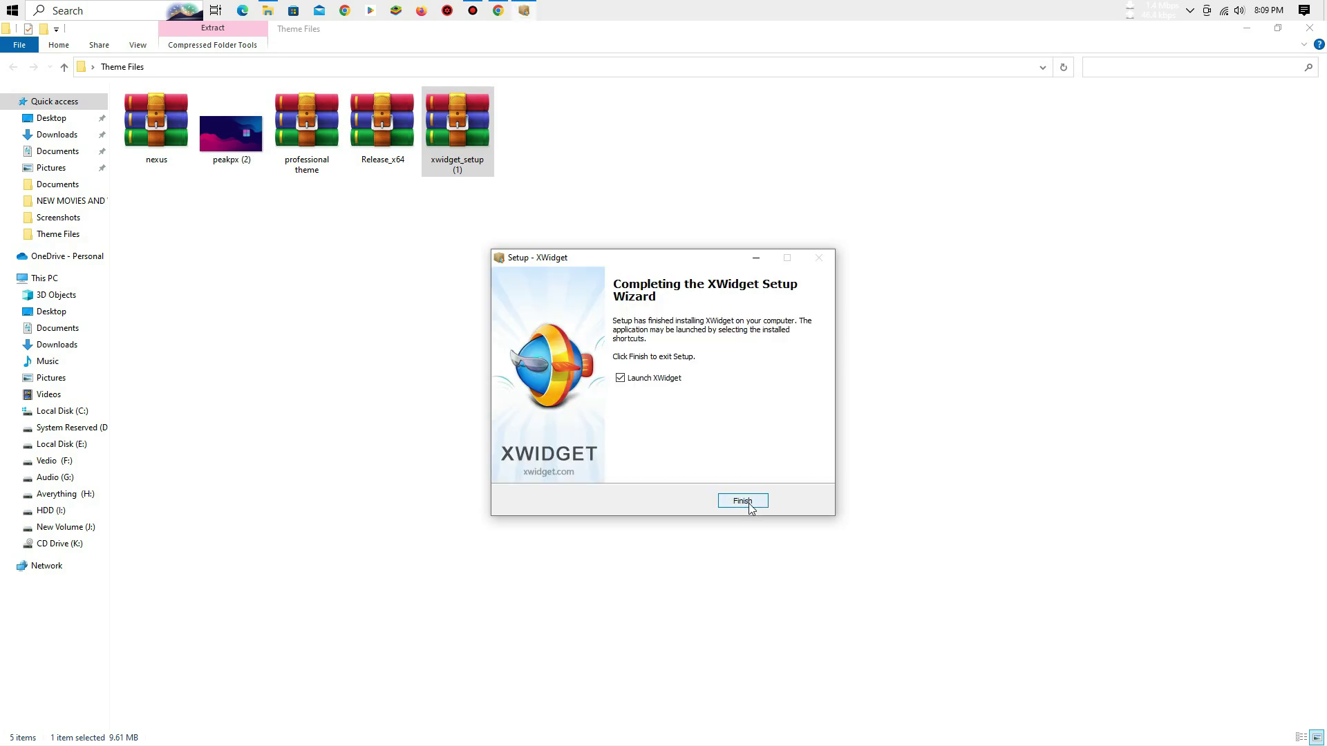
{"action": "left_click", "coordinate": [752, 508]}
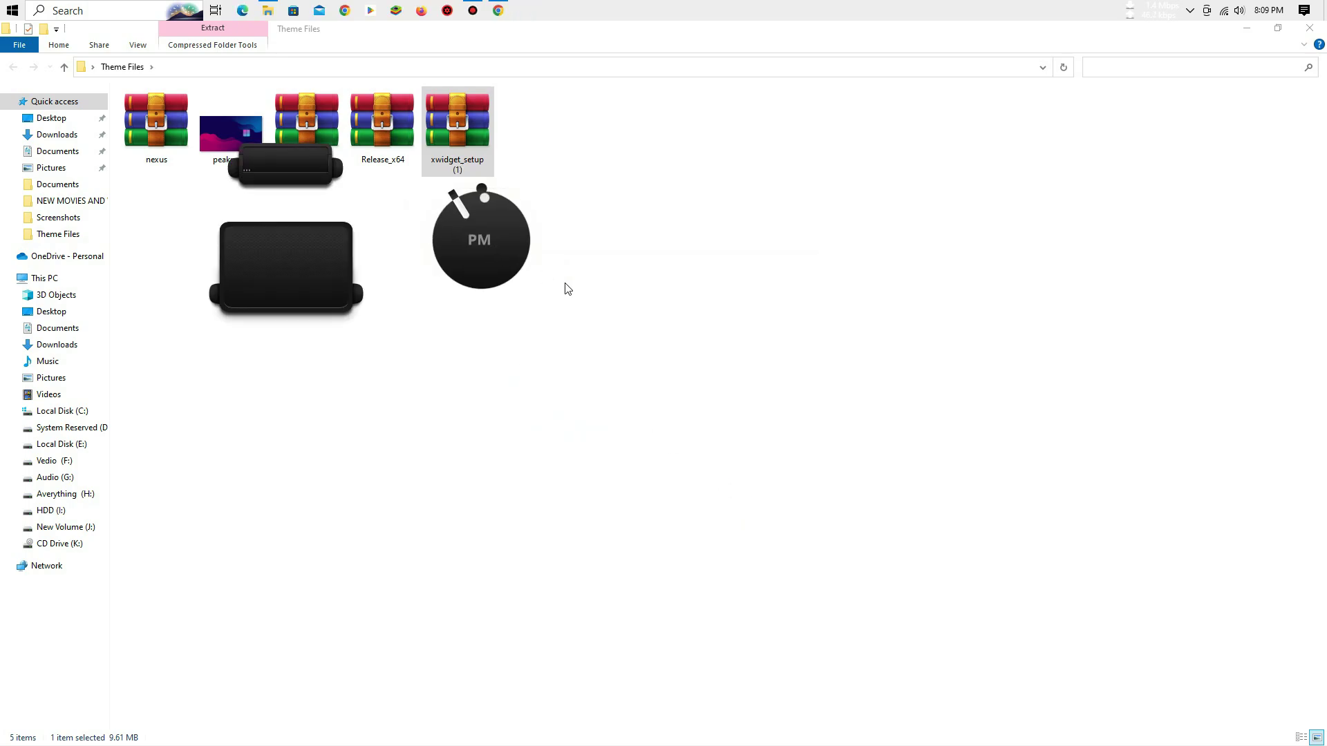
- Close the default clock, photo album and date widgets that XWidget placed on the screen
{"action": "right_click", "coordinate": [657, 293]}
{"action": "left_click", "coordinate": [698, 397]}
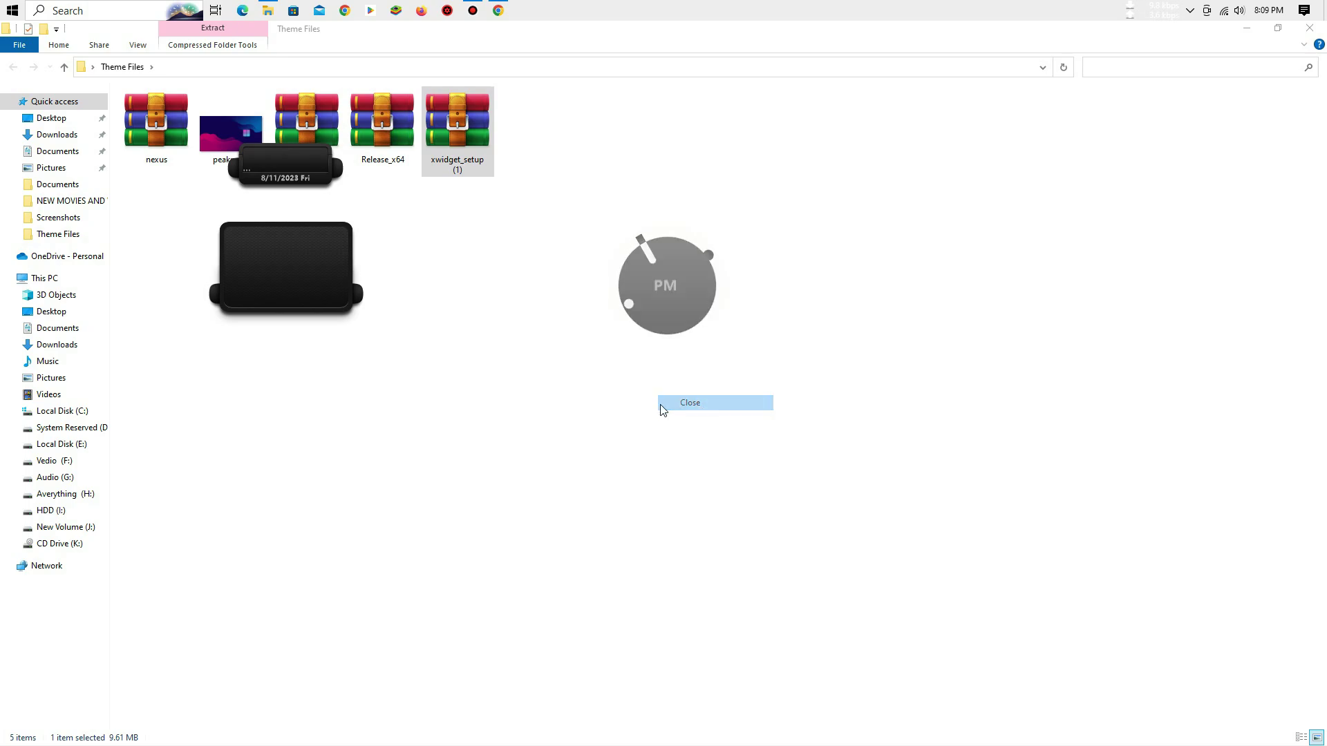
{"action": "right_click", "coordinate": [233, 273]}
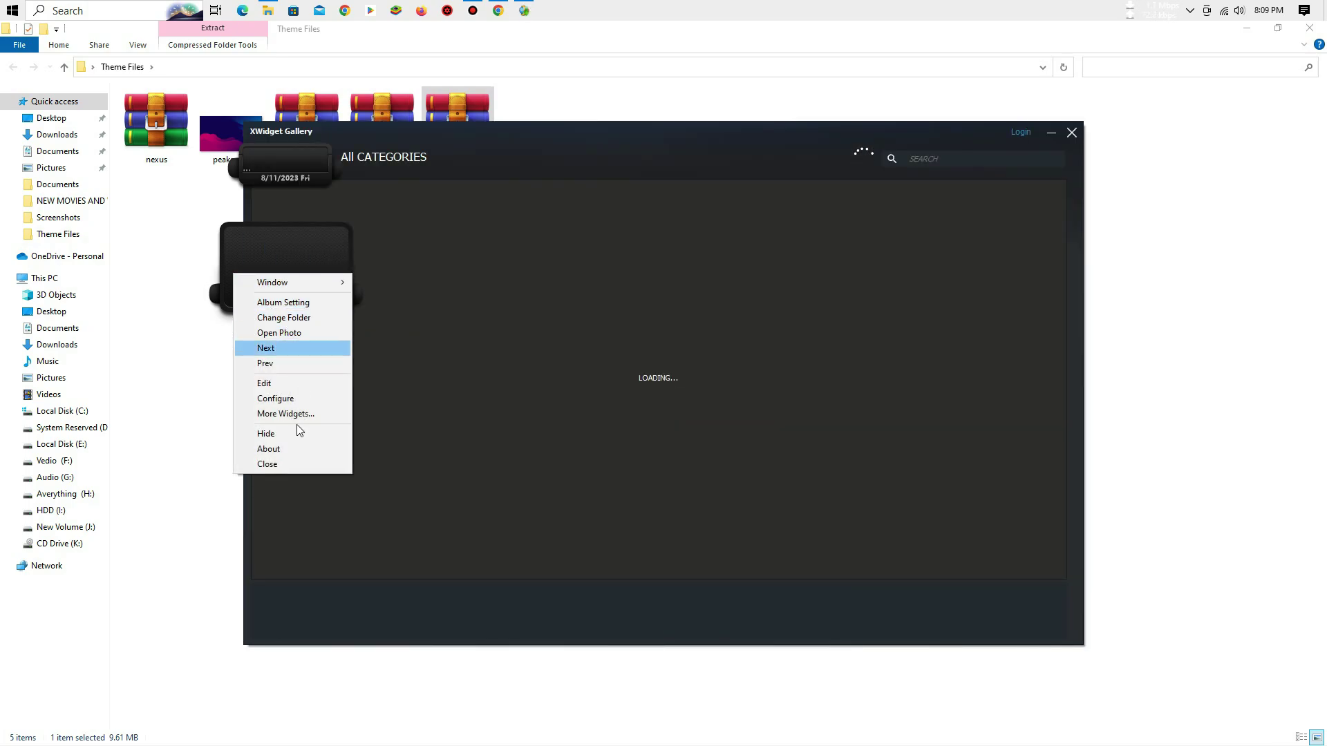
{"action": "left_click", "coordinate": [291, 462]}
{"action": "left_click_drag", "start_coordinate": [280, 171], "coordinate": [550, 284]}
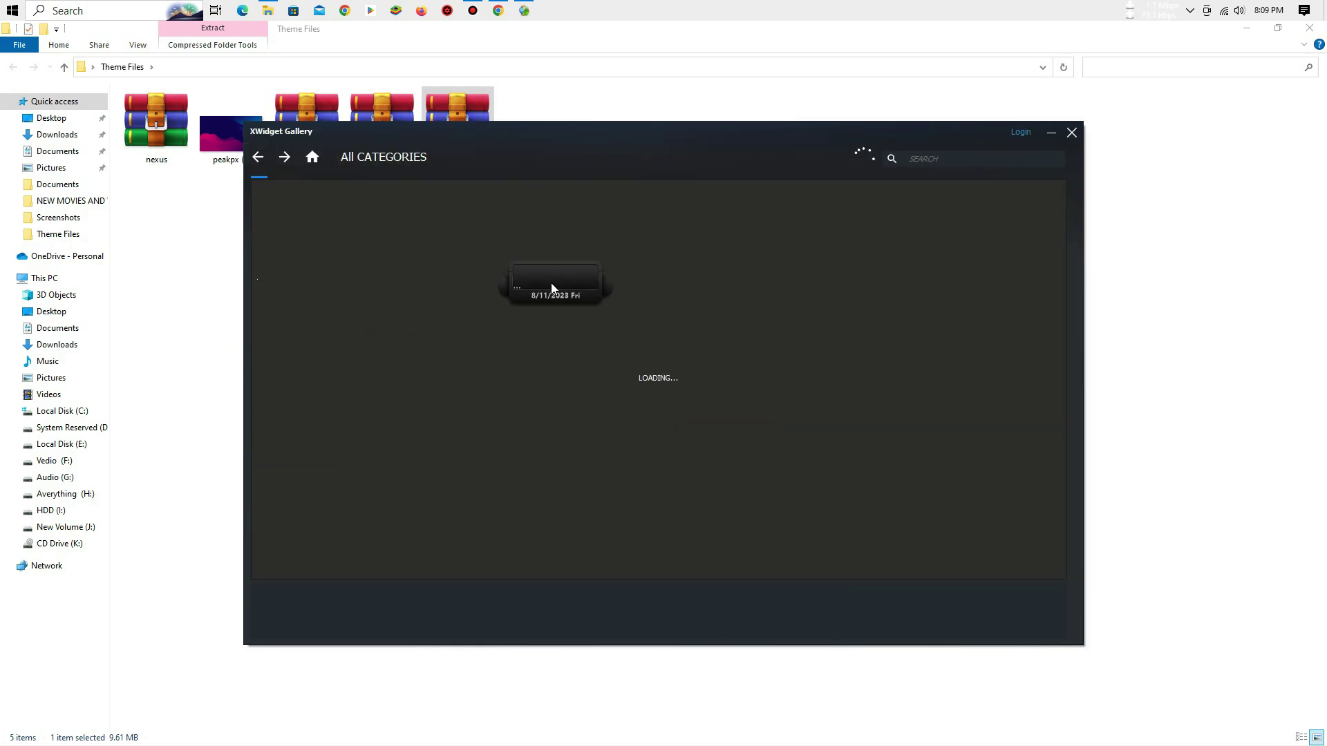
{"action": "right_click", "coordinate": [550, 283]}
{"action": "left_click", "coordinate": [623, 459]}
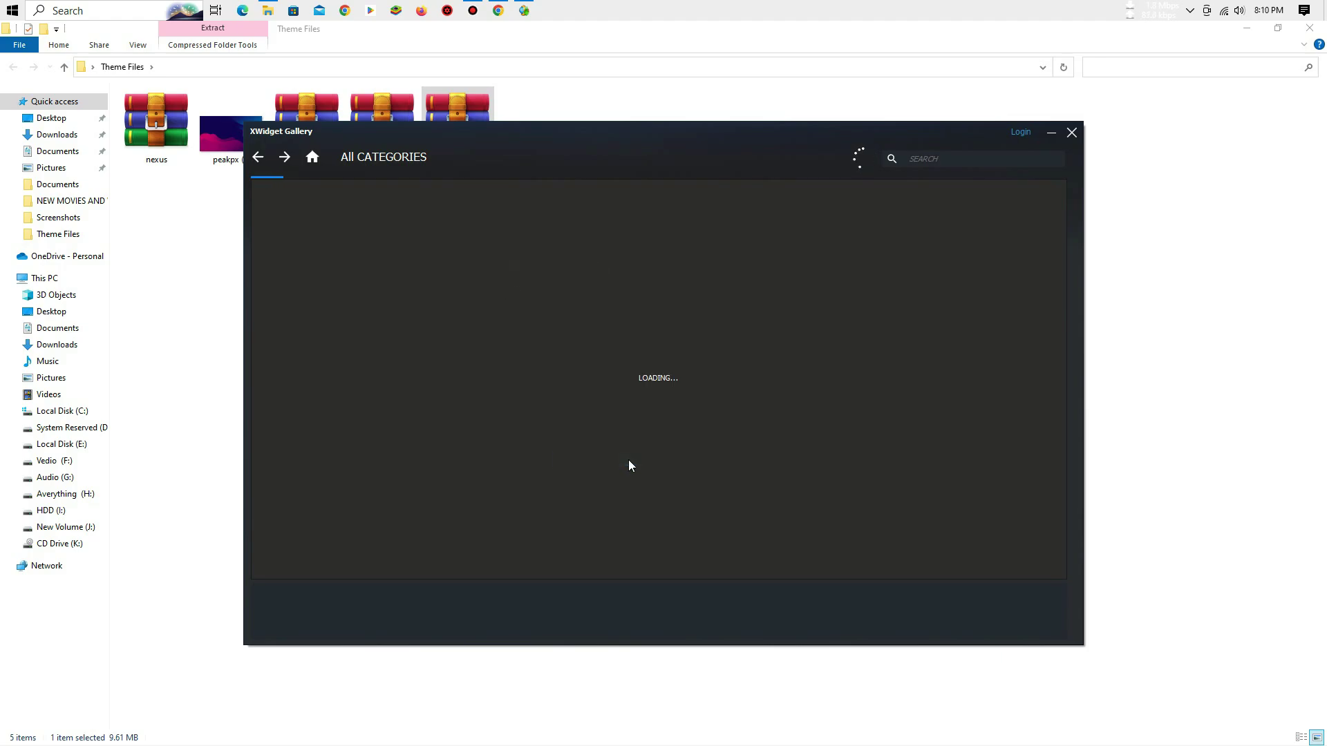
- Minimise the folder window, then search the XWidget Gallery for flip clock and download the Modern FlipClock Mini Widget
{"action": "left_click", "coordinate": [1250, 30]}
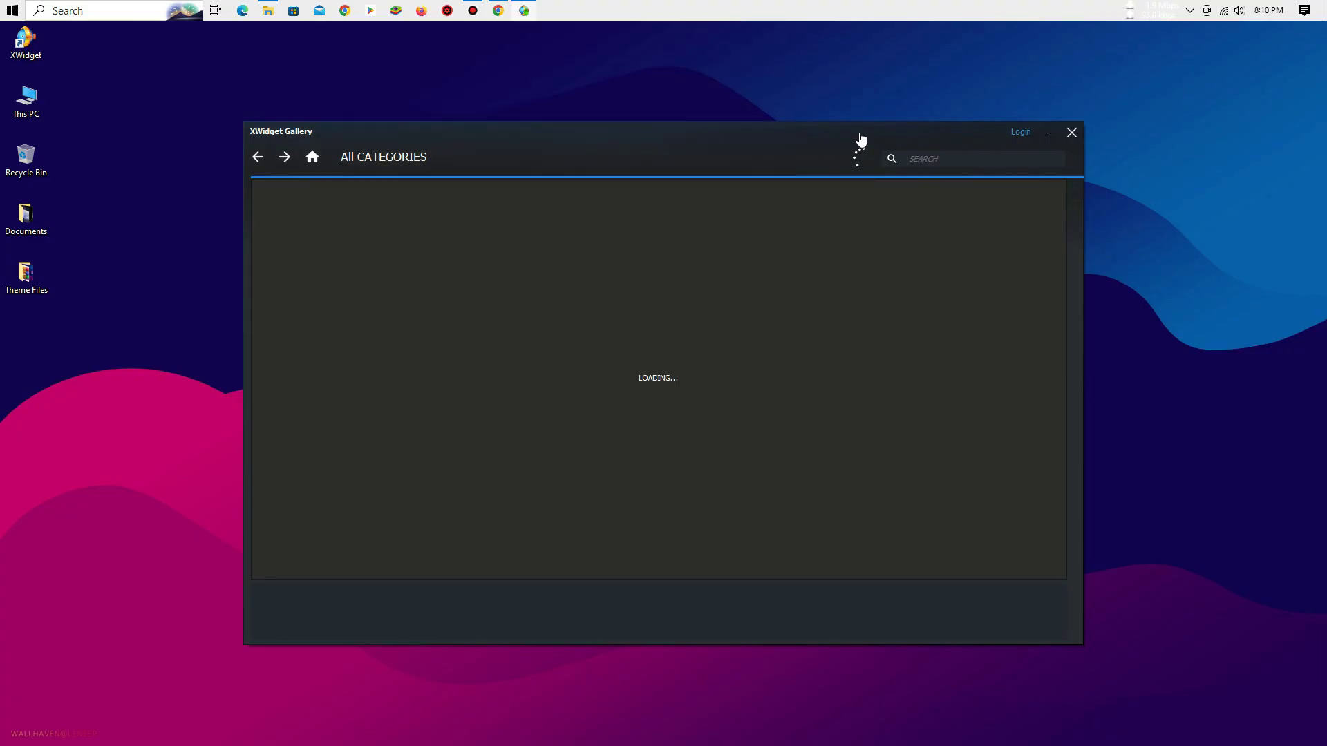
{"action": "left_click", "coordinate": [960, 163]}
{"action": "key", "text": "Return"}
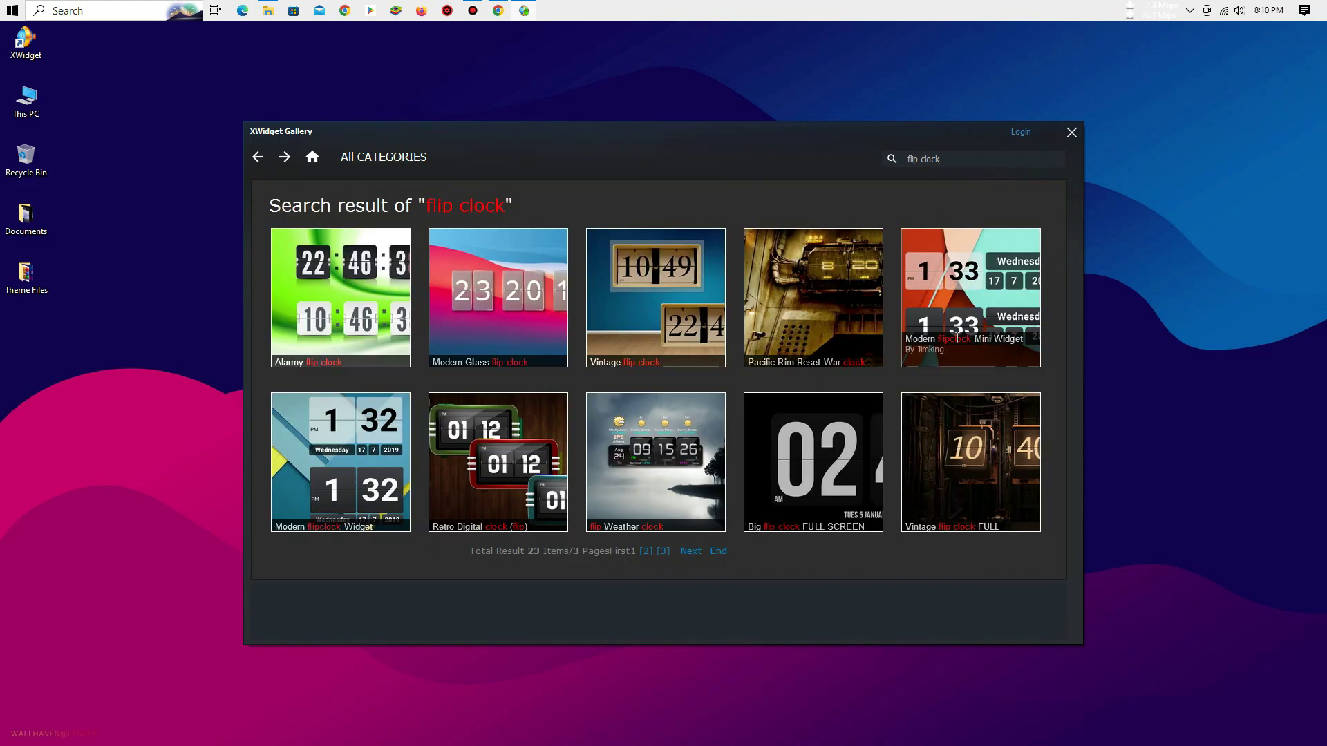
{"action": "left_click", "coordinate": [978, 260]}
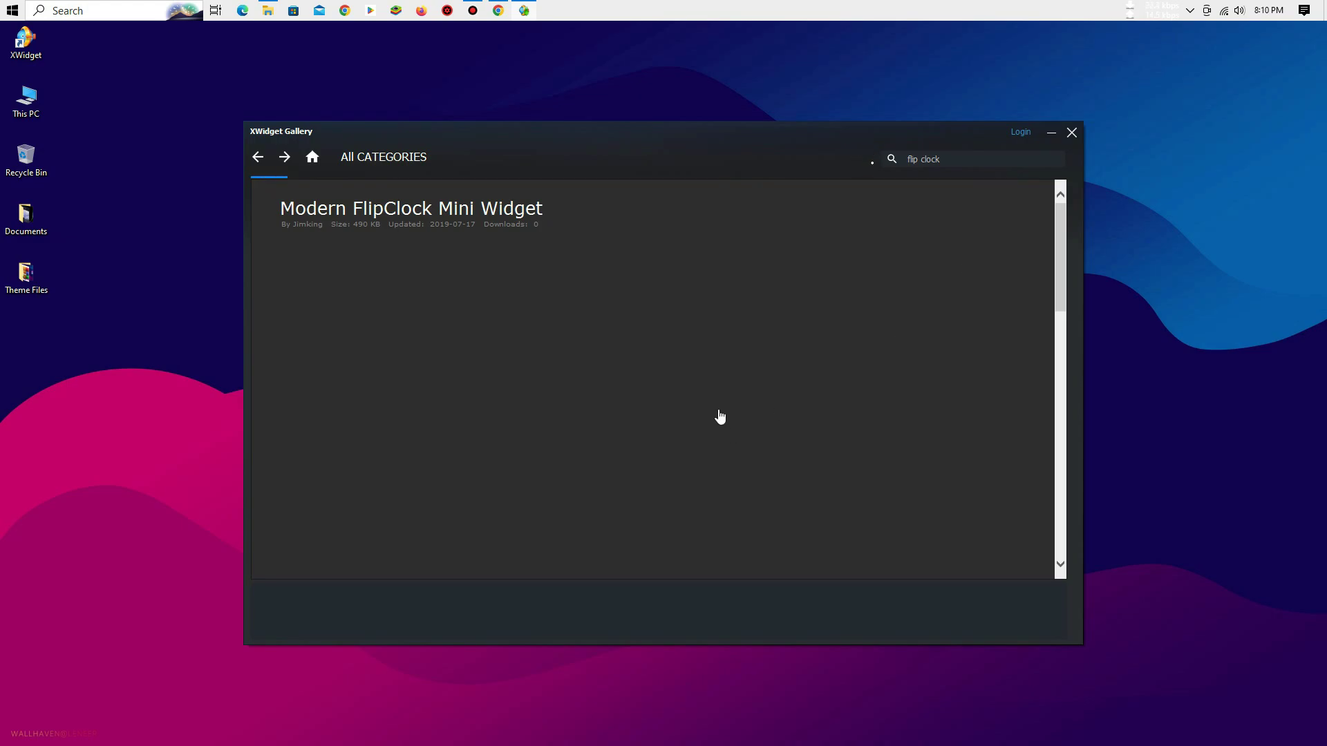
{"action": "scroll", "coordinate": [716, 408], "scroll_direction": "down", "scroll_amount": 5}
{"action": "scroll", "coordinate": [716, 407], "scroll_direction": "down", "scroll_amount": 1}
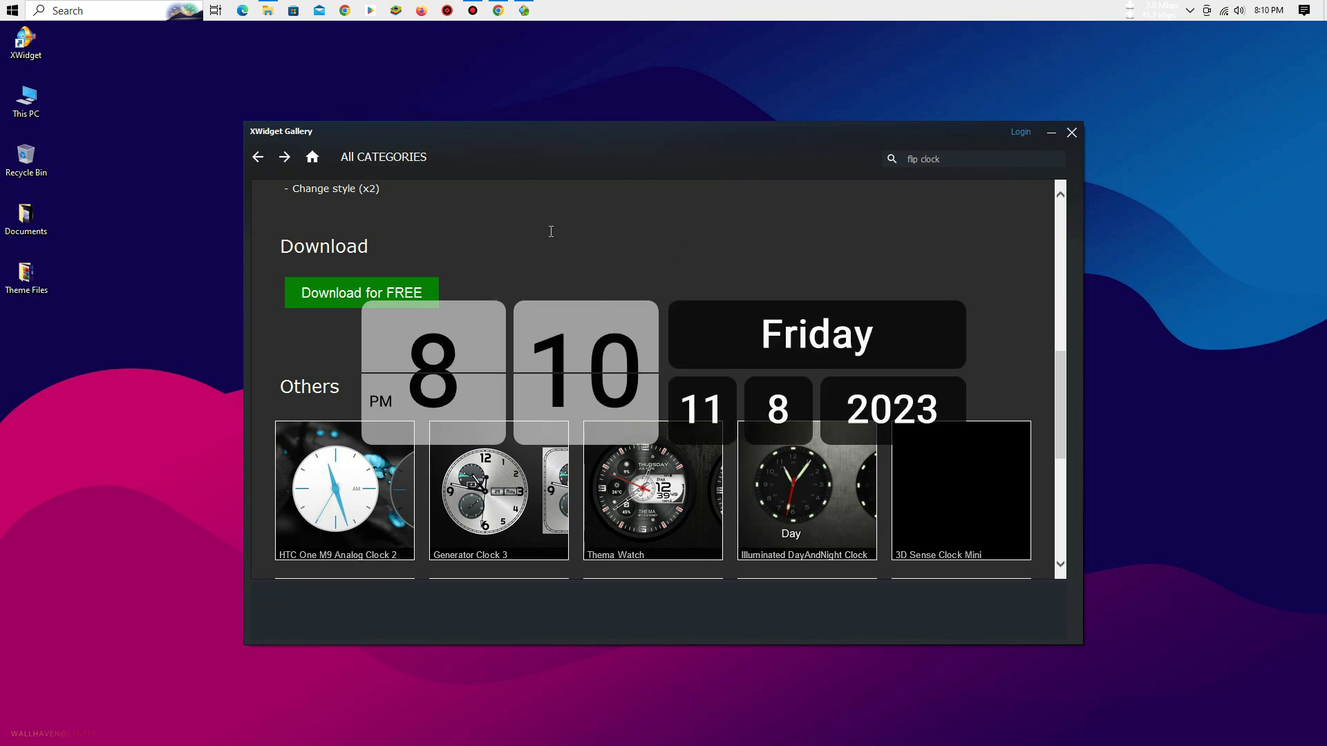
{"action": "scroll", "coordinate": [551, 231], "scroll_direction": "up", "scroll_amount": 3}
{"action": "left_click", "coordinate": [563, 261]}
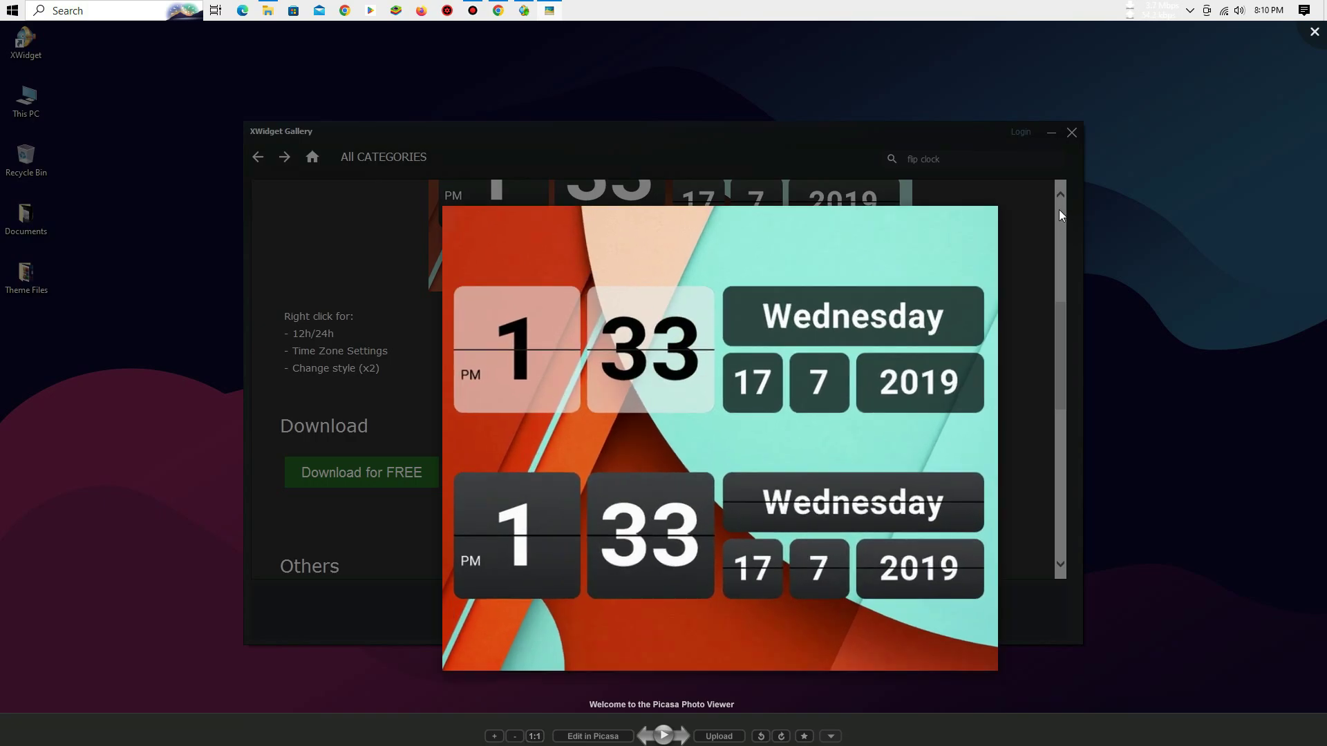
{"action": "key", "text": "Escape"}
{"action": "scroll", "coordinate": [748, 343], "scroll_direction": "up", "scroll_amount": 5}
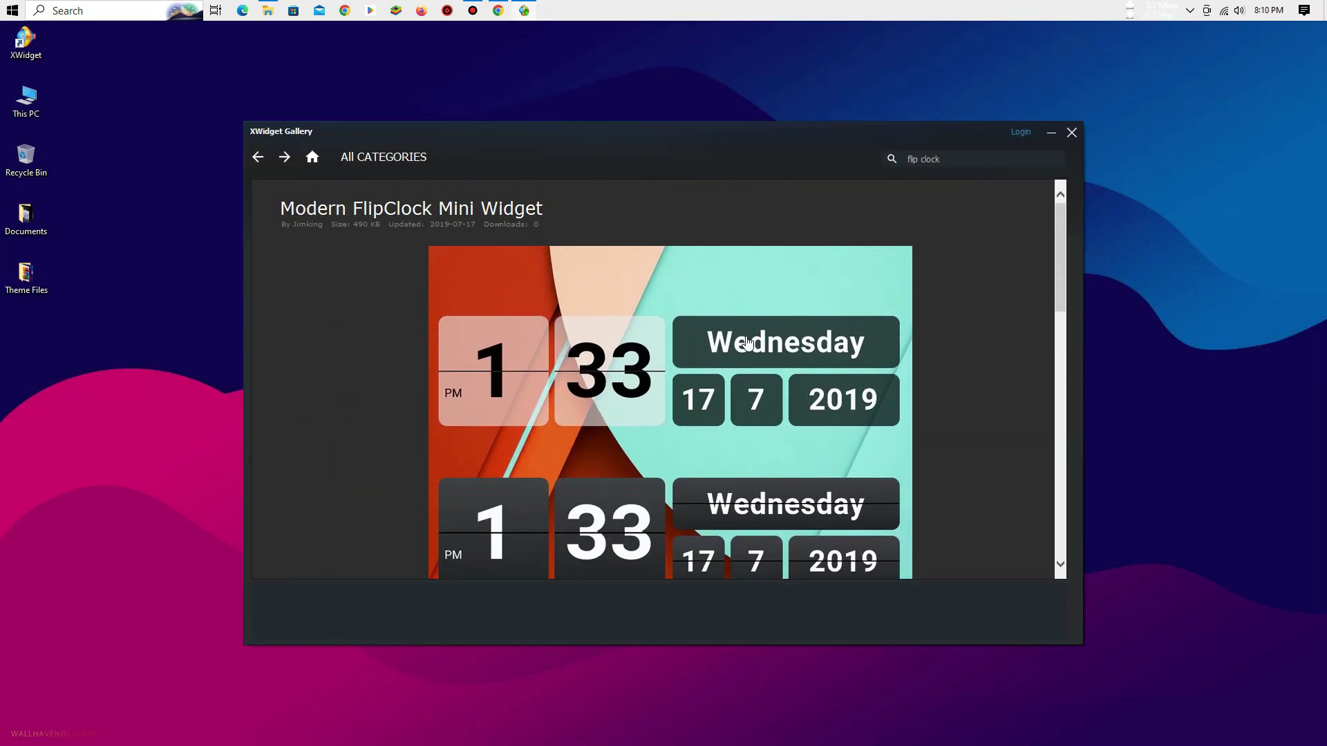
- Search the gallery for Weather, download the Animated Mini Weather 3 widget and close the gallery
{"action": "key", "text": "ctrl+f"}
{"action": "type", "text": "Weather"}
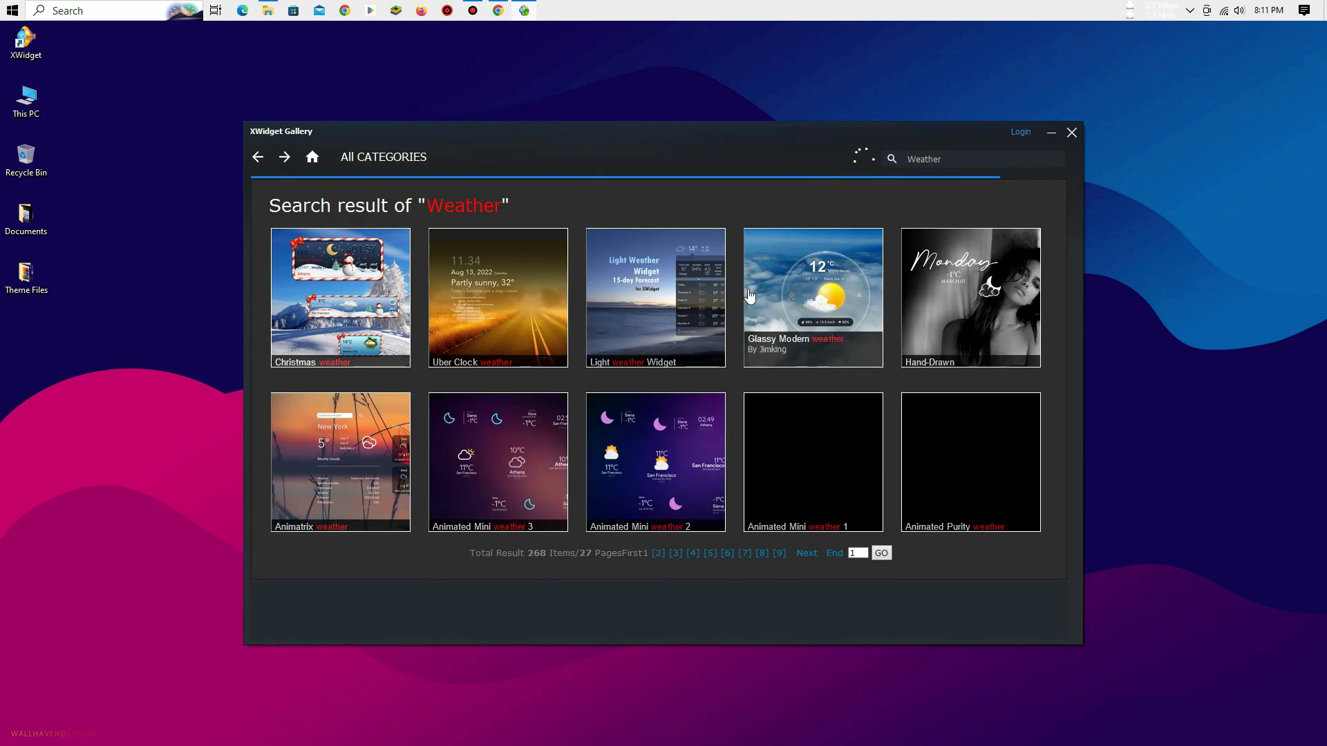
{"action": "left_click", "coordinate": [499, 454]}
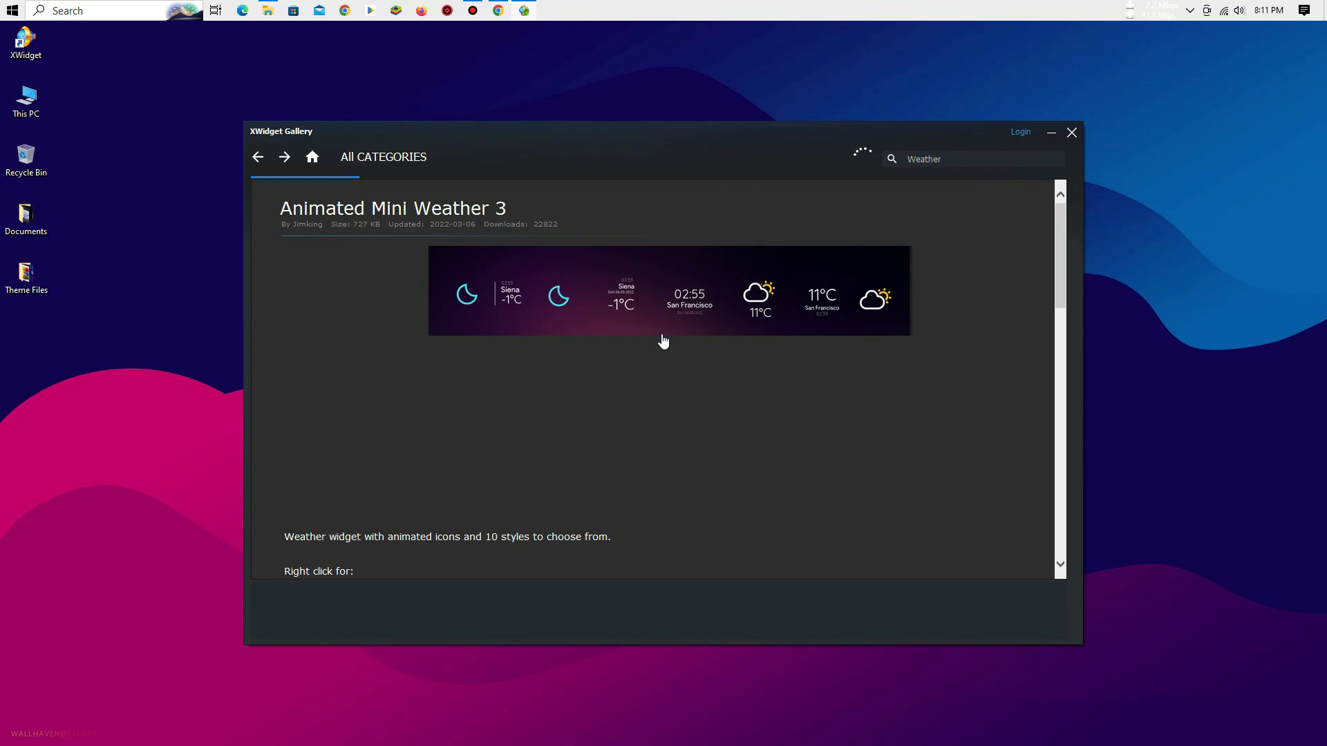
{"action": "scroll", "coordinate": [664, 351], "scroll_direction": "down", "scroll_amount": 7}
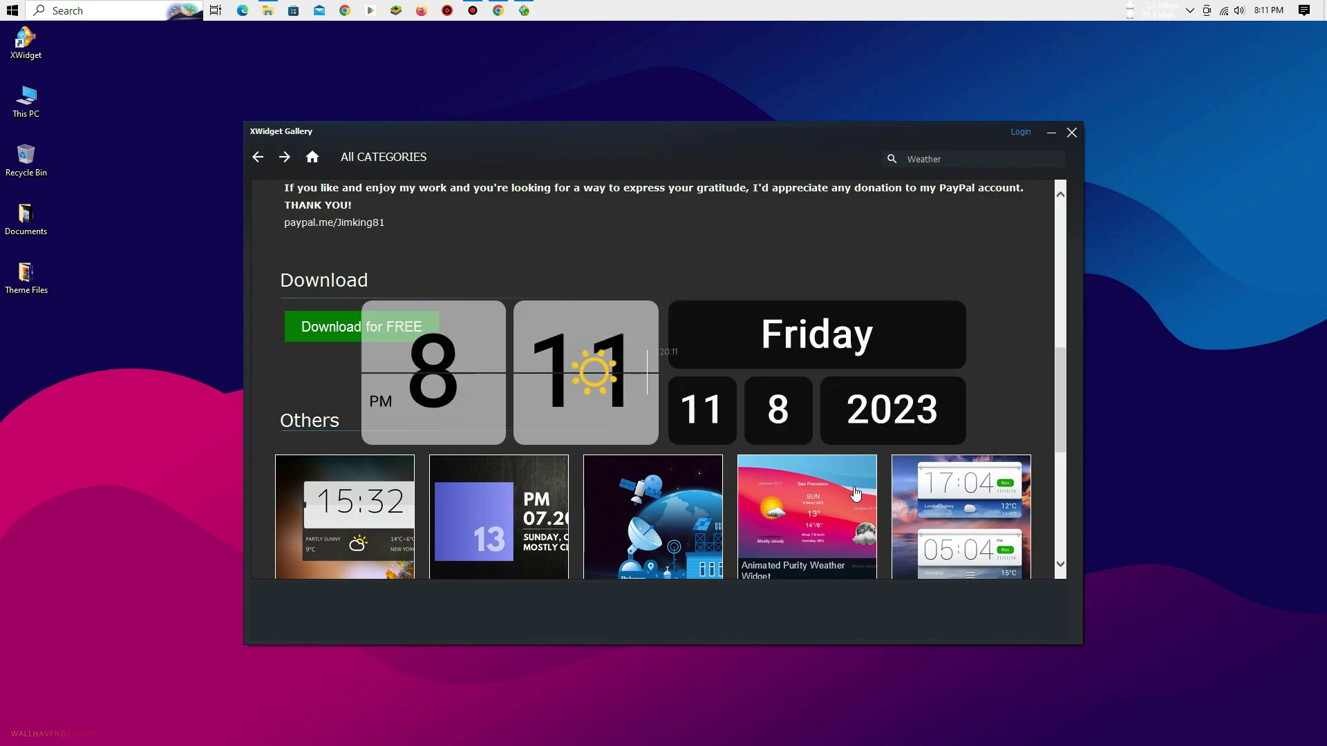
{"action": "left_click", "coordinate": [1072, 133]}
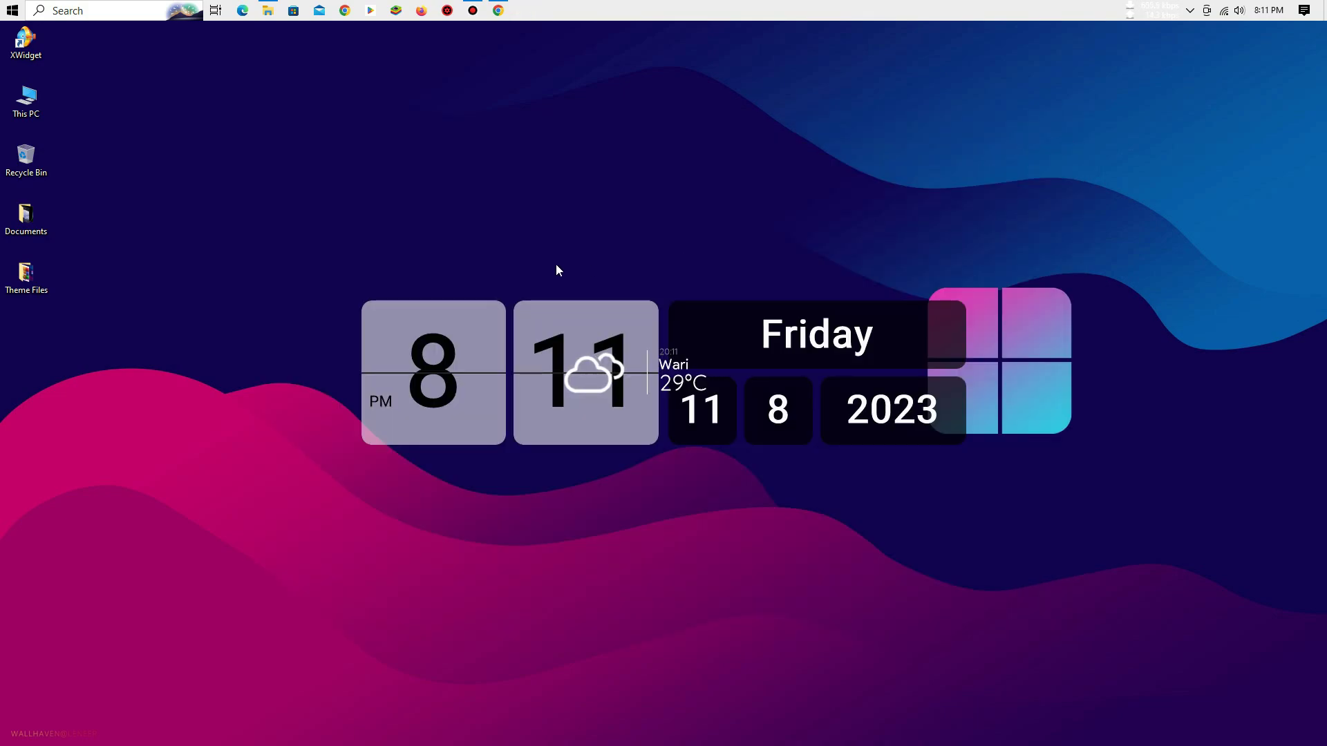
- Move the weather widget off the flip clock and try a 50% zoom on the clock widget
{"action": "left_click_drag", "start_coordinate": [611, 385], "coordinate": [628, 531]}
{"action": "right_click", "coordinate": [750, 343]}
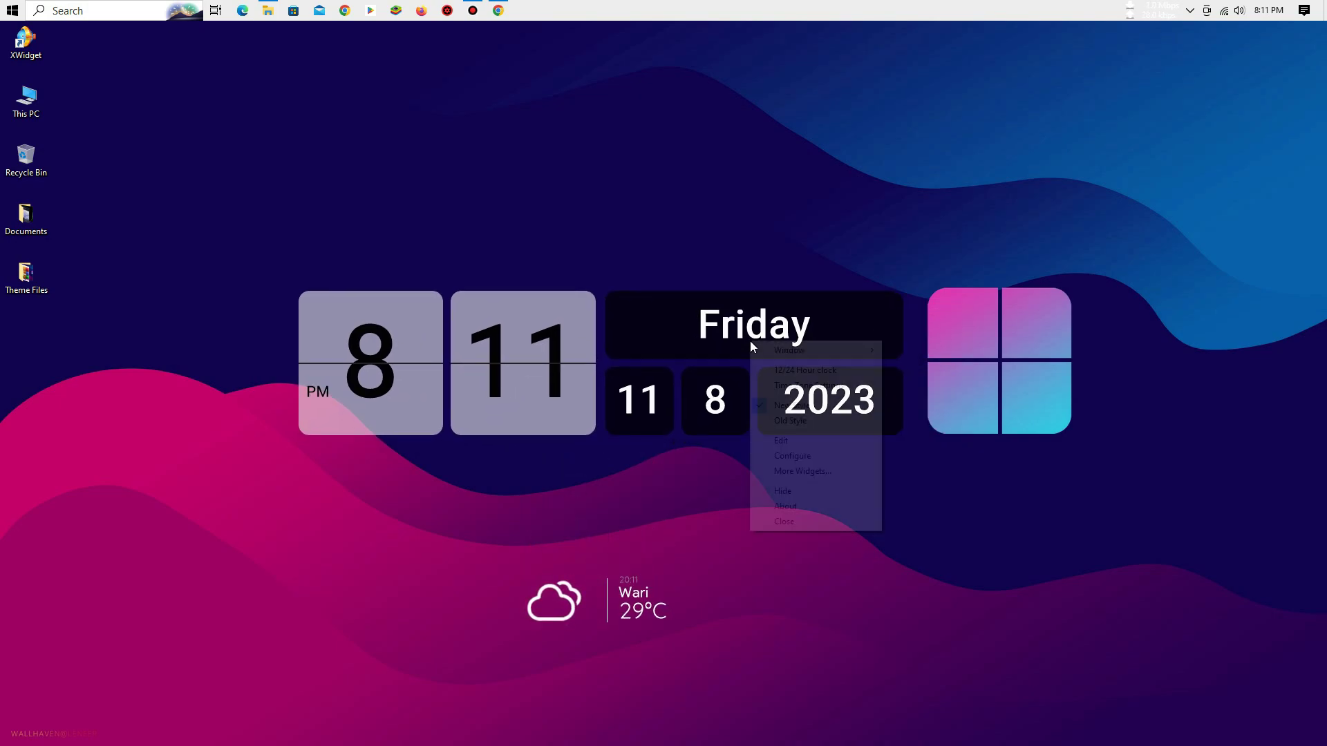
{"action": "mouse_move", "coordinate": [760, 352]}
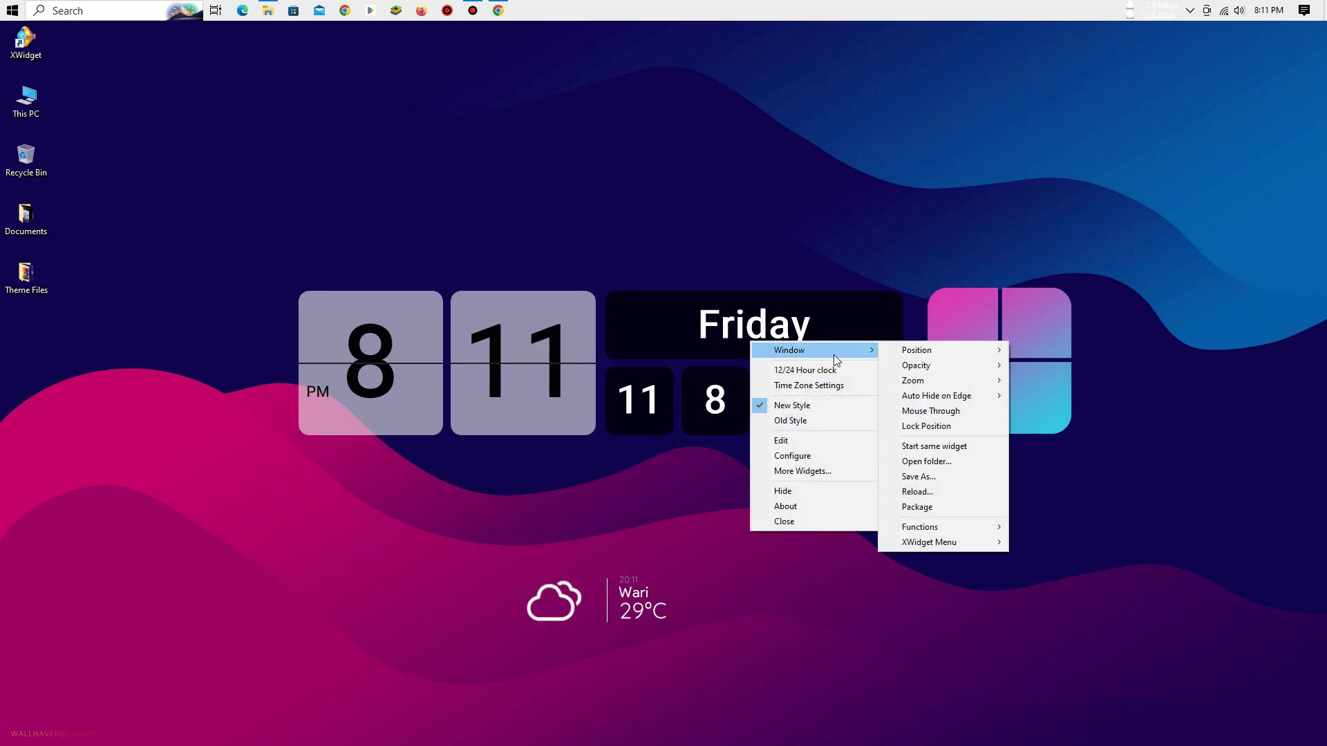
{"action": "mouse_move", "coordinate": [911, 385]}
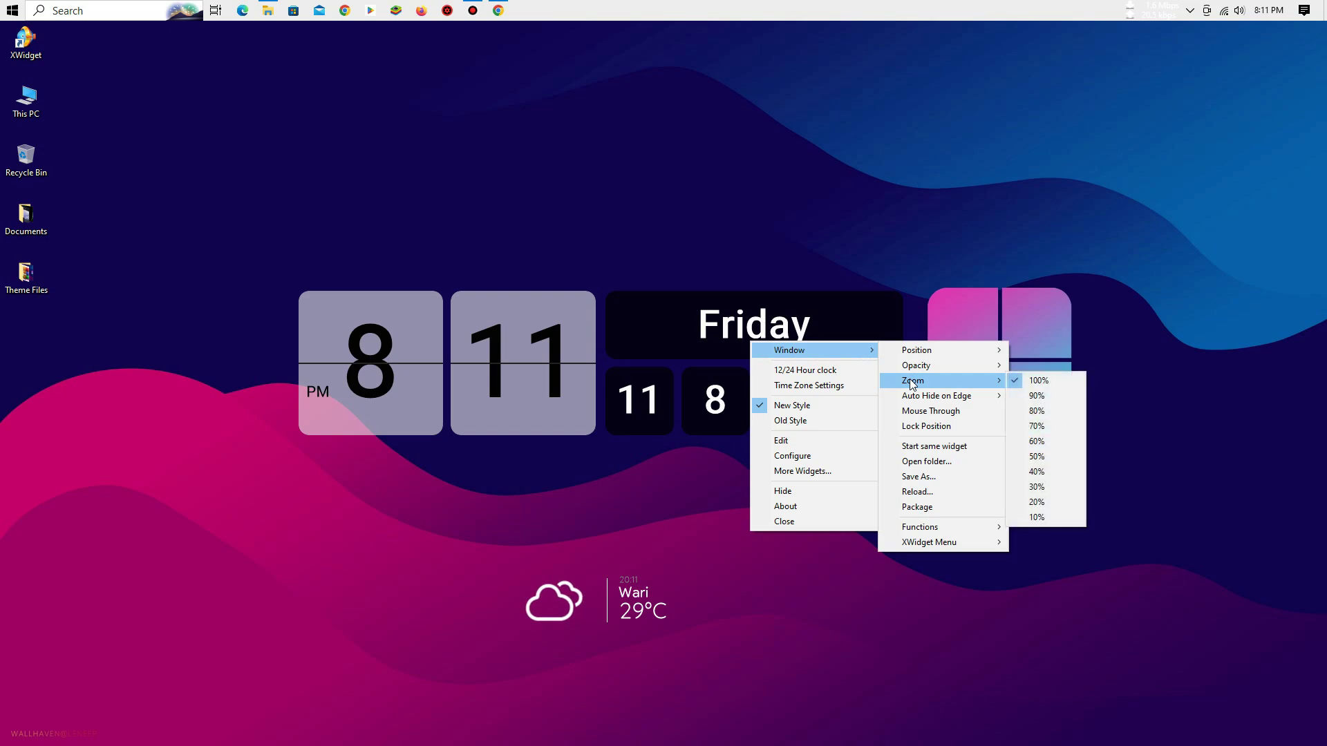
{"action": "left_click", "coordinate": [1038, 457]}
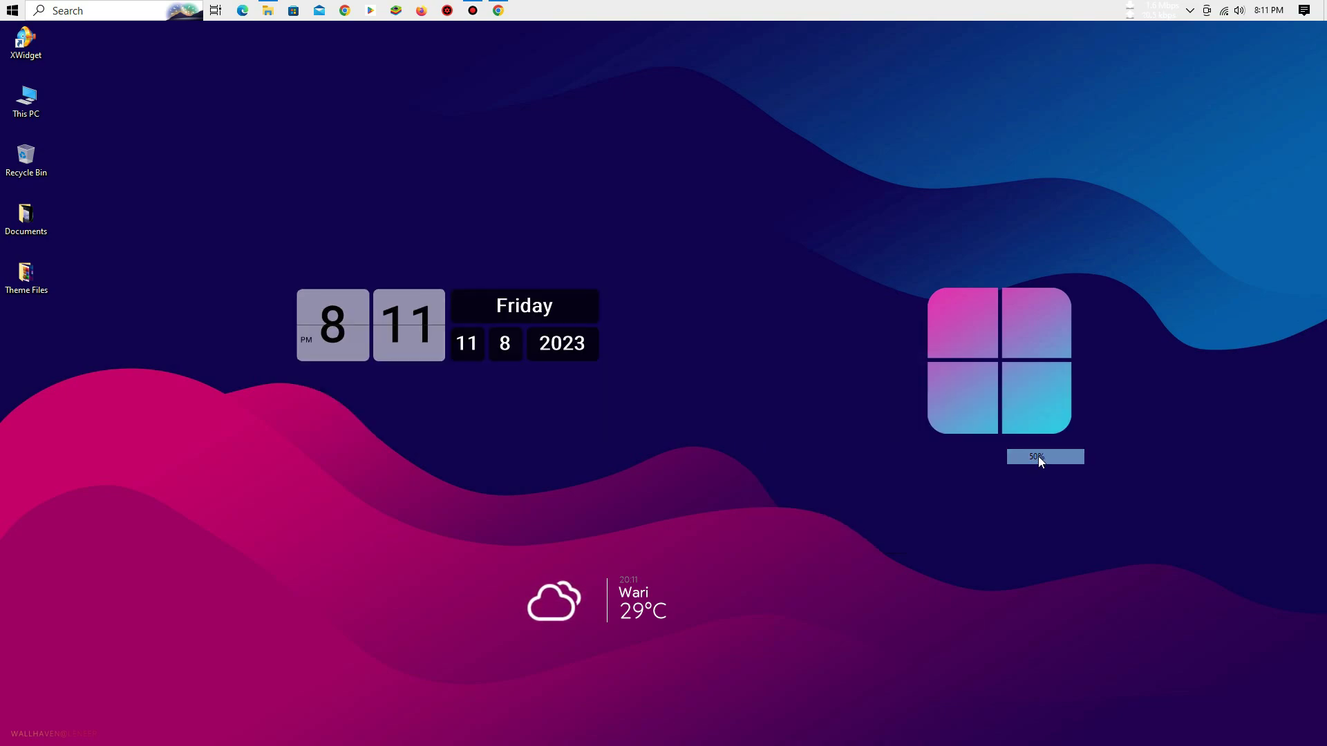
- Set the flip clock widget's zoom to 70% and place it beside the wallpaper's Windows logo
{"action": "right_click", "coordinate": [545, 308]}
{"action": "mouse_move", "coordinate": [623, 316]}
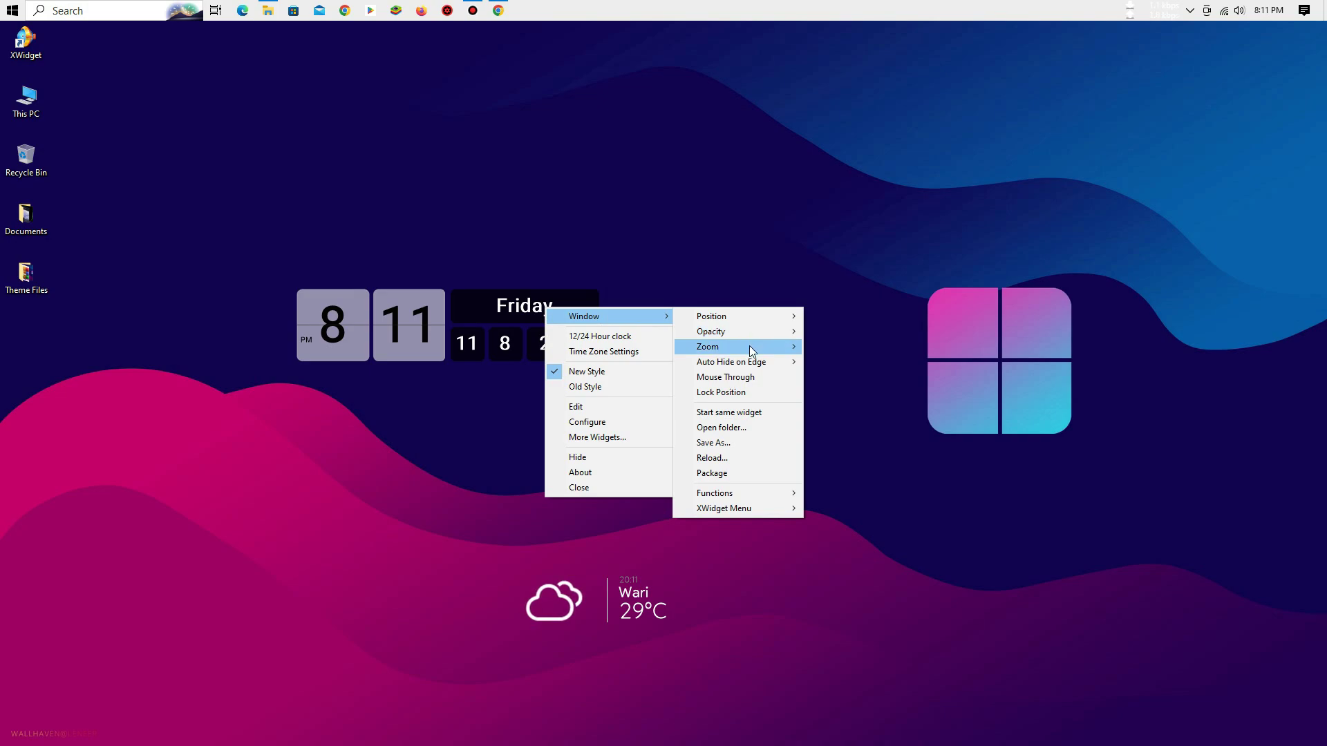
{"action": "mouse_move", "coordinate": [751, 351]}
{"action": "left_click", "coordinate": [857, 393]}
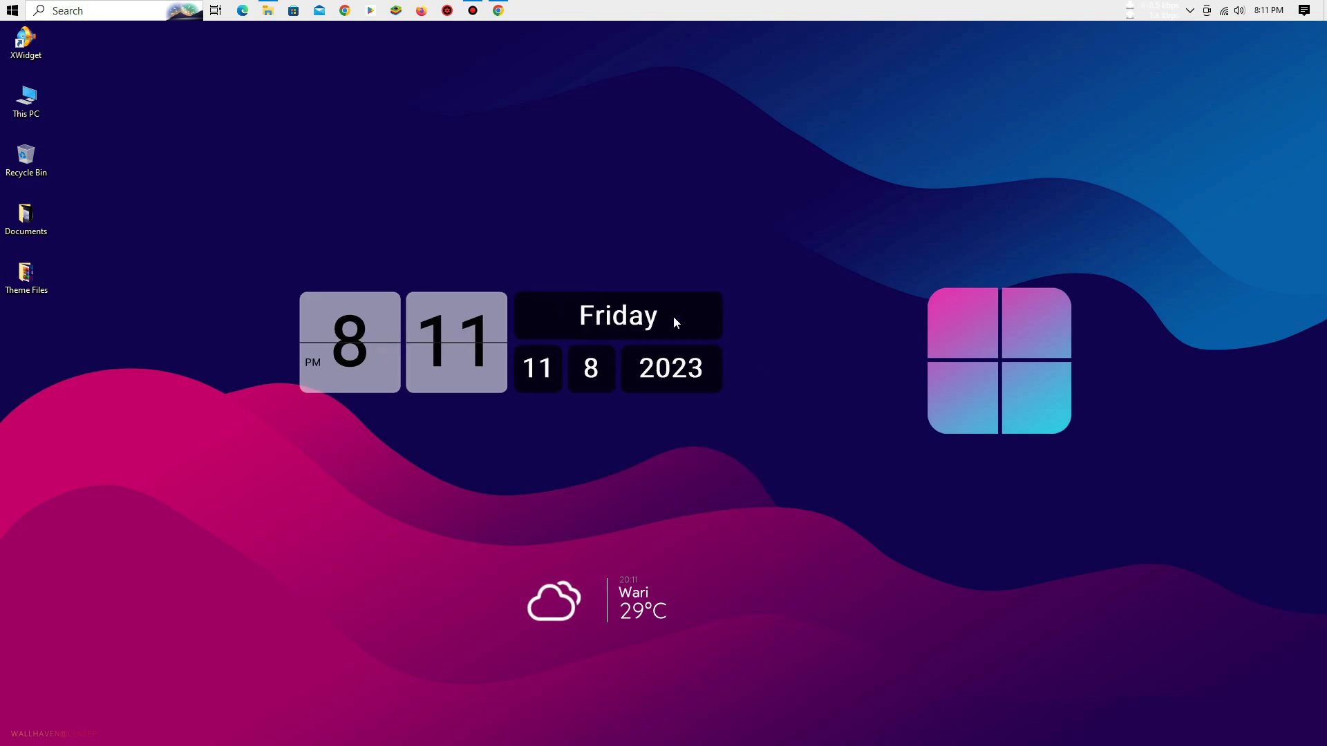
{"action": "left_click_drag", "start_coordinate": [843, 333], "coordinate": [835, 336]}
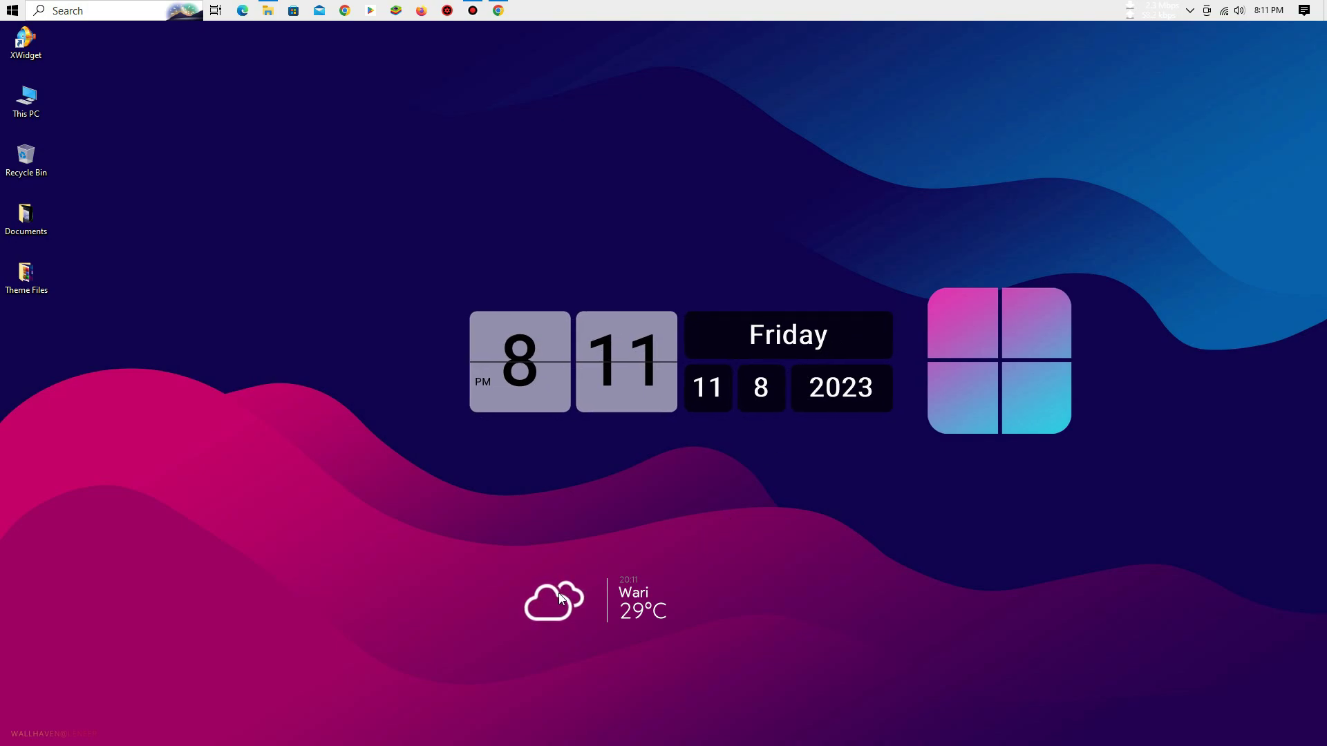
- Set the weather widget's zoom to 90% and place it just above the flip clock's hour and minute tiles
{"action": "left_click_drag", "start_coordinate": [561, 598], "coordinate": [578, 562]}
{"action": "right_click", "coordinate": [578, 563]}
{"action": "mouse_move", "coordinate": [625, 333]}
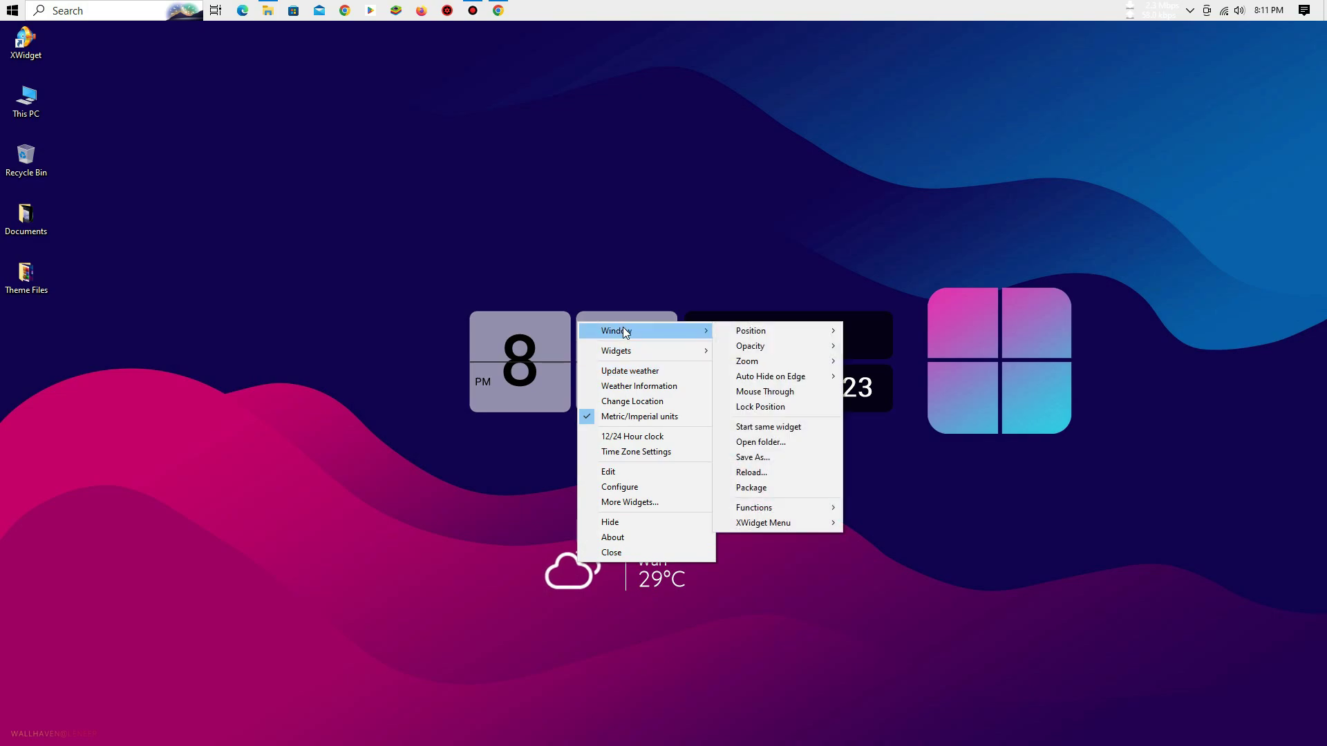
{"action": "mouse_move", "coordinate": [760, 361]}
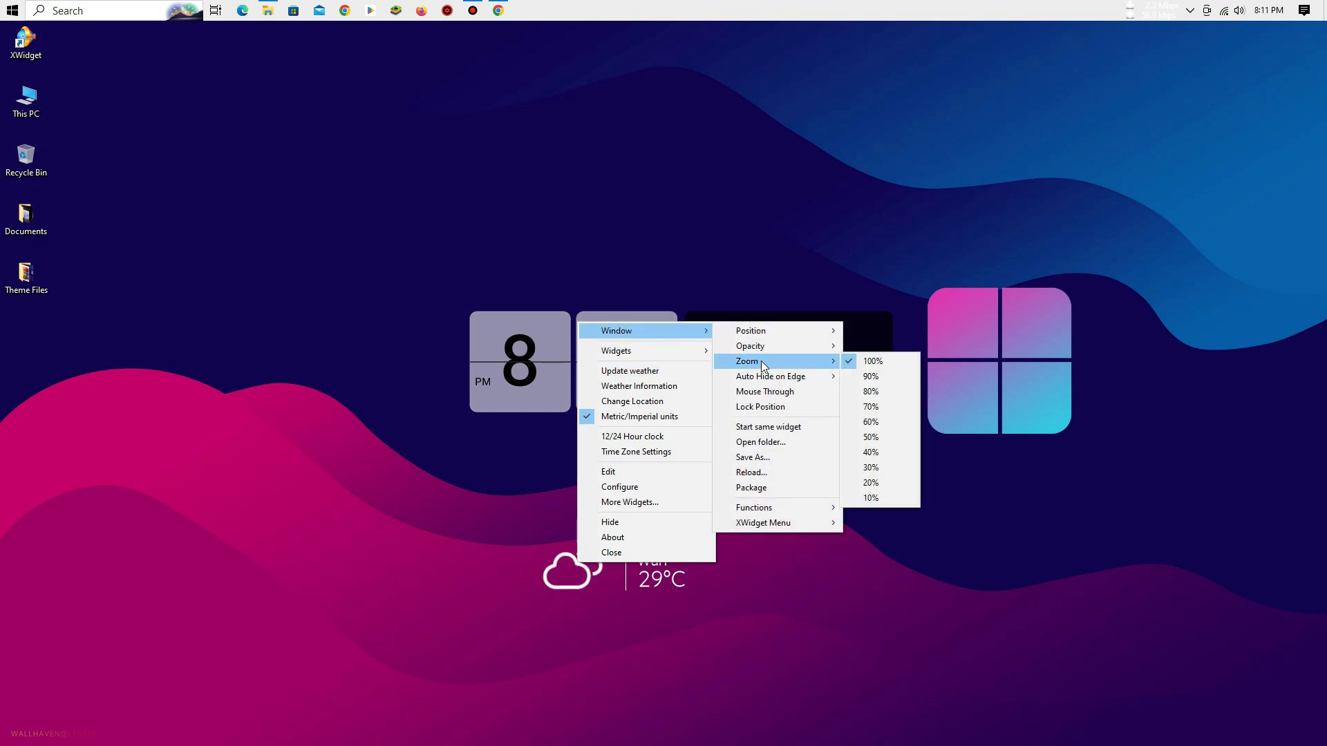
{"action": "left_click", "coordinate": [866, 382]}
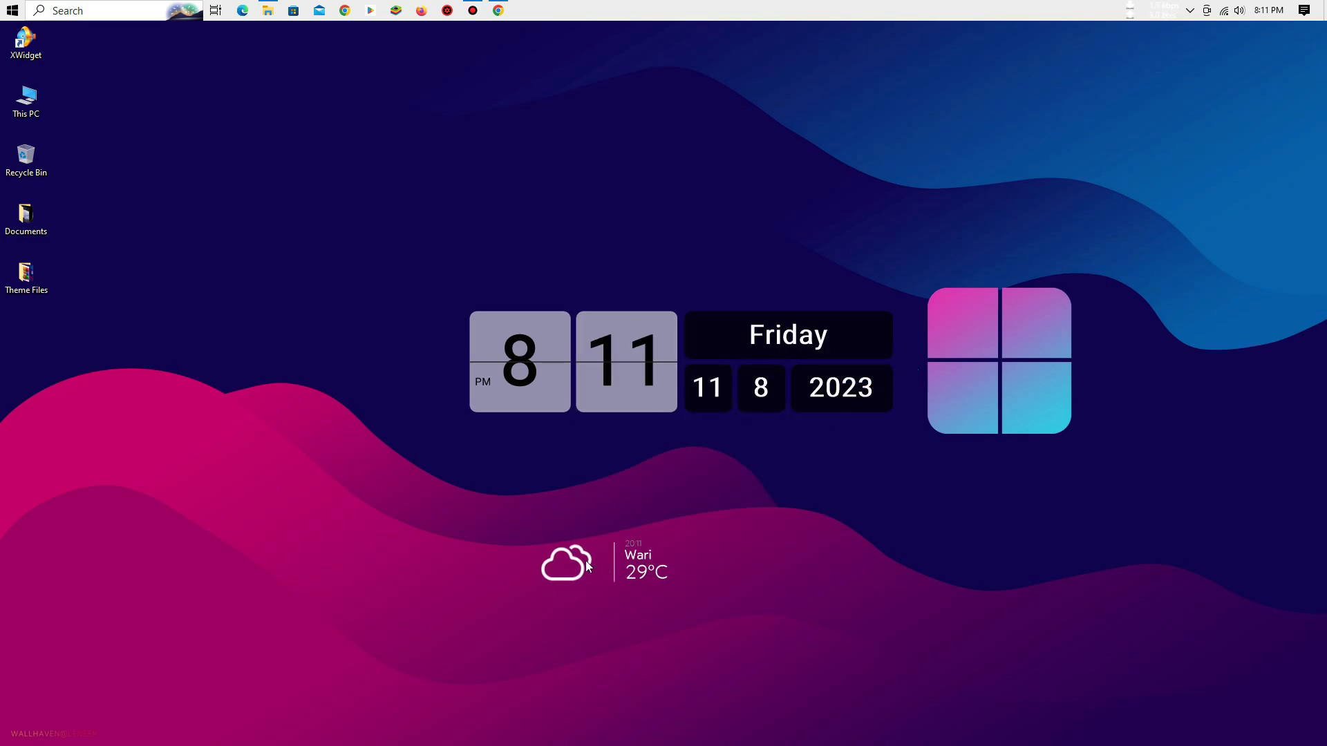
{"action": "left_click_drag", "start_coordinate": [583, 563], "coordinate": [540, 271]}
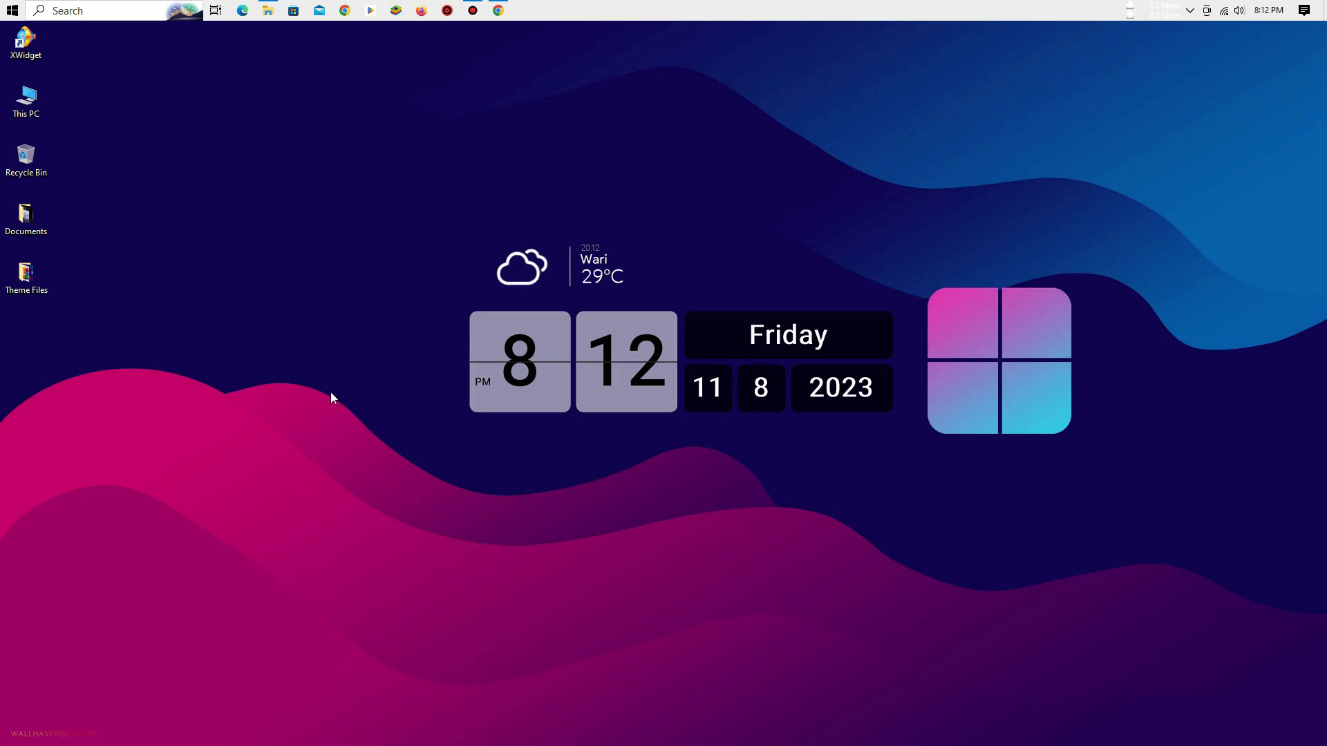
- Launch NexusSetup.exe from the nexus archive in the Theme Files folder and close the archive window
{"action": "double_click", "coordinate": [36, 289]}
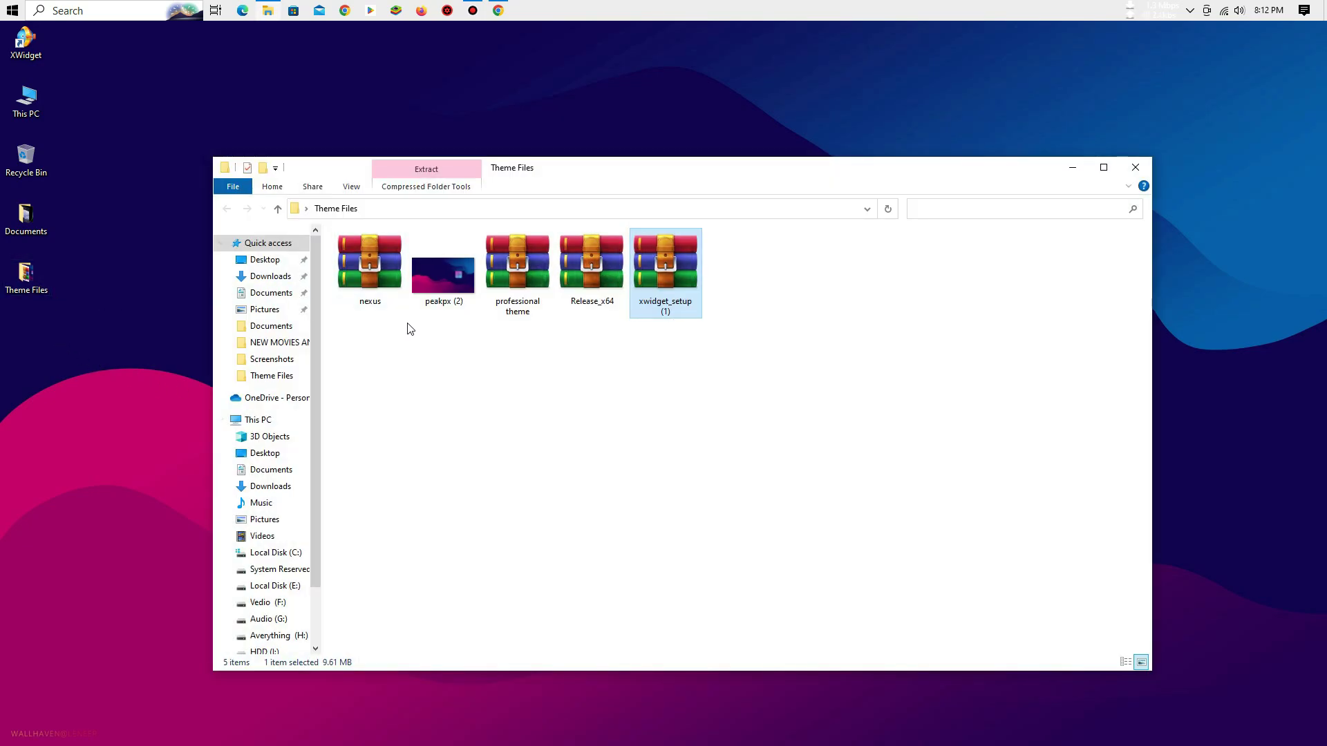
{"action": "double_click", "coordinate": [363, 296]}
{"action": "left_click", "coordinate": [29, 154]}
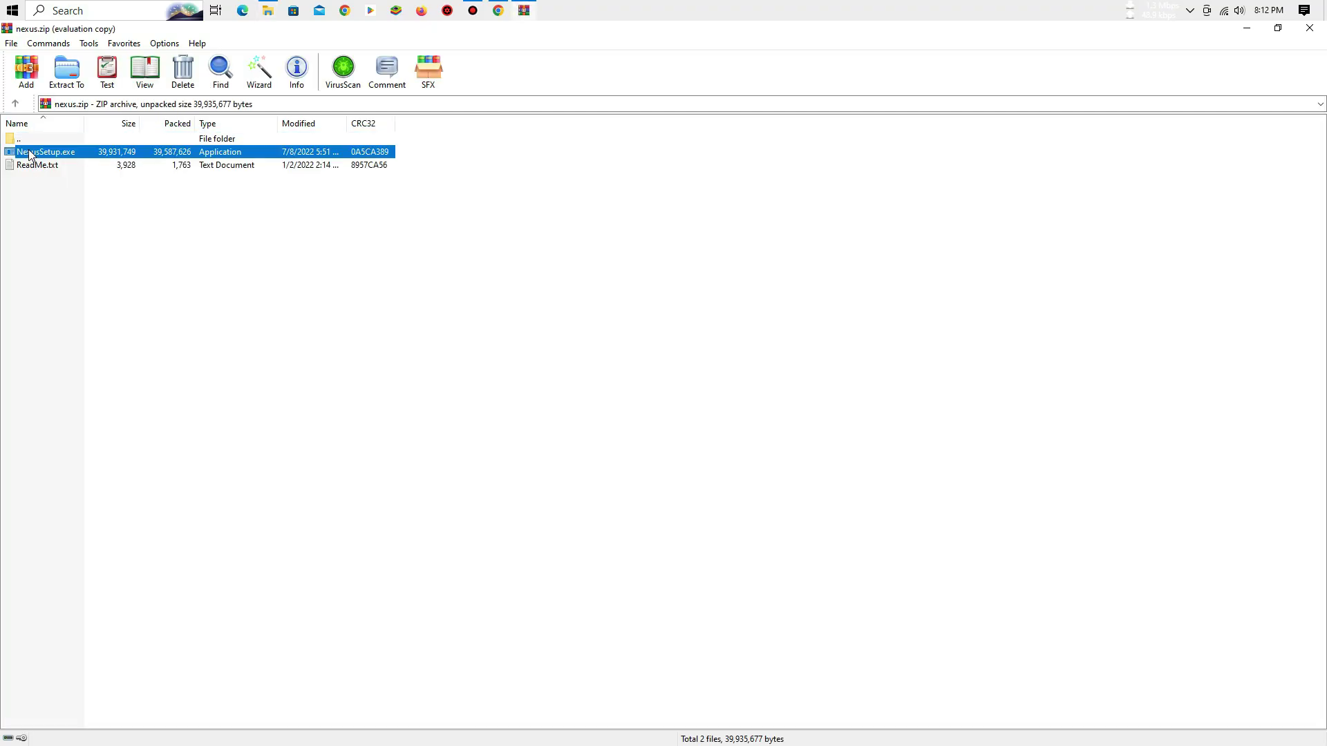
{"action": "double_click", "coordinate": [29, 154]}
{"action": "left_click", "coordinate": [1309, 29]}
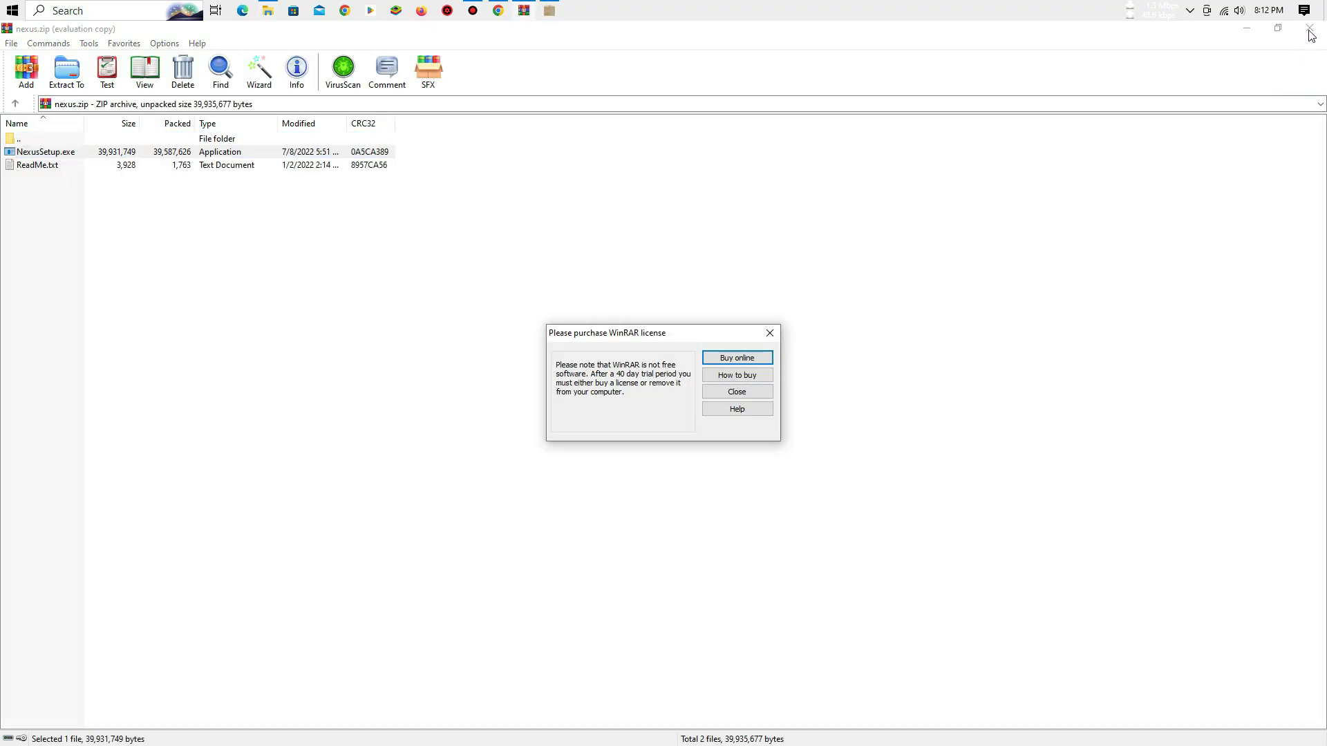
{"action": "left_click", "coordinate": [737, 392]}
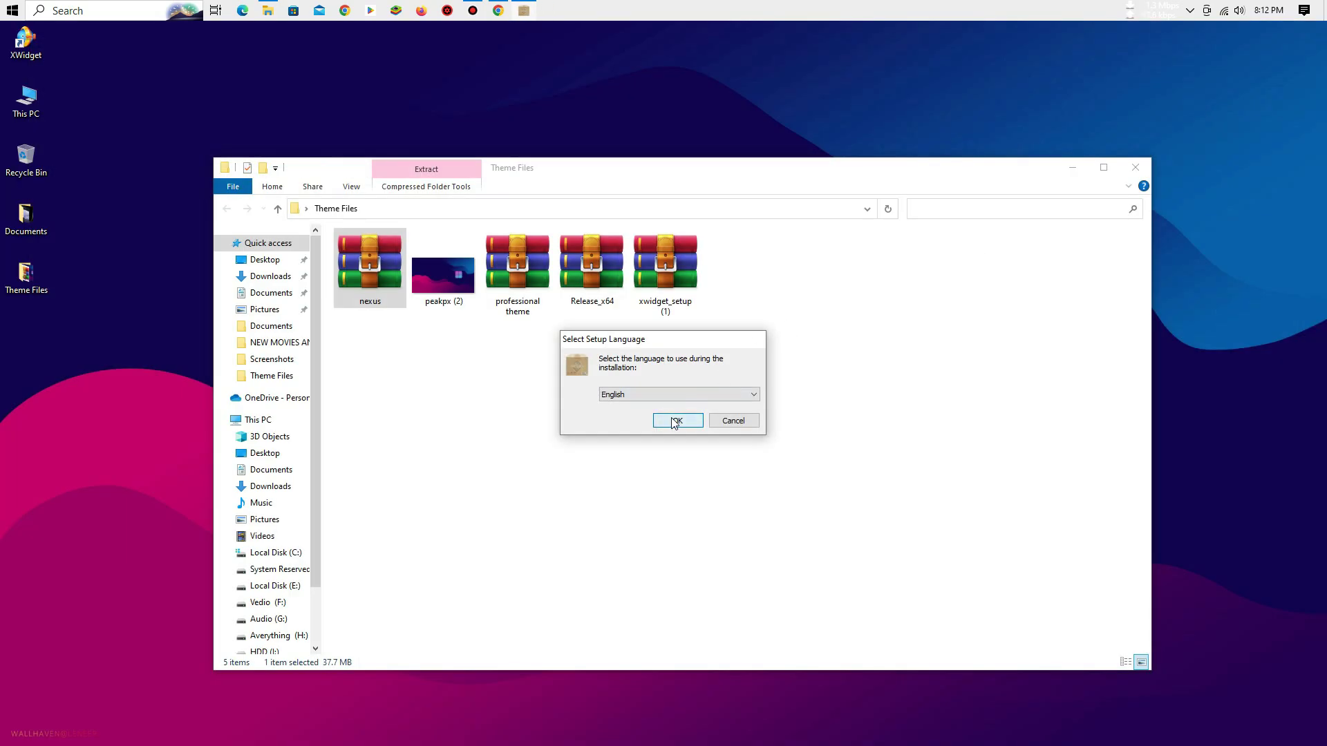
- Install Nexus in English with the licence accepted and default settings, and finish the setup with Launch Nexus enabled
{"action": "left_click", "coordinate": [676, 421]}
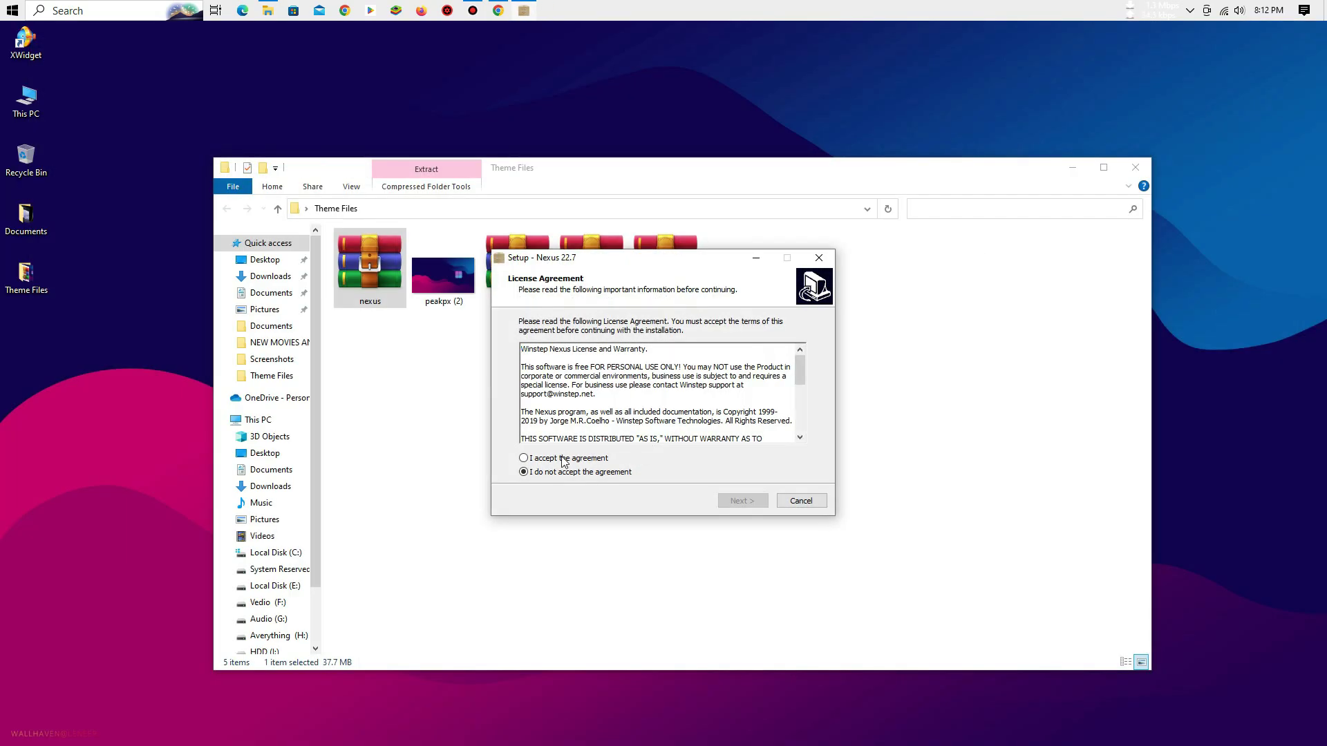
{"action": "left_click", "coordinate": [743, 501]}
{"action": "left_click", "coordinate": [742, 500]}
{"action": "left_click", "coordinate": [743, 501]}
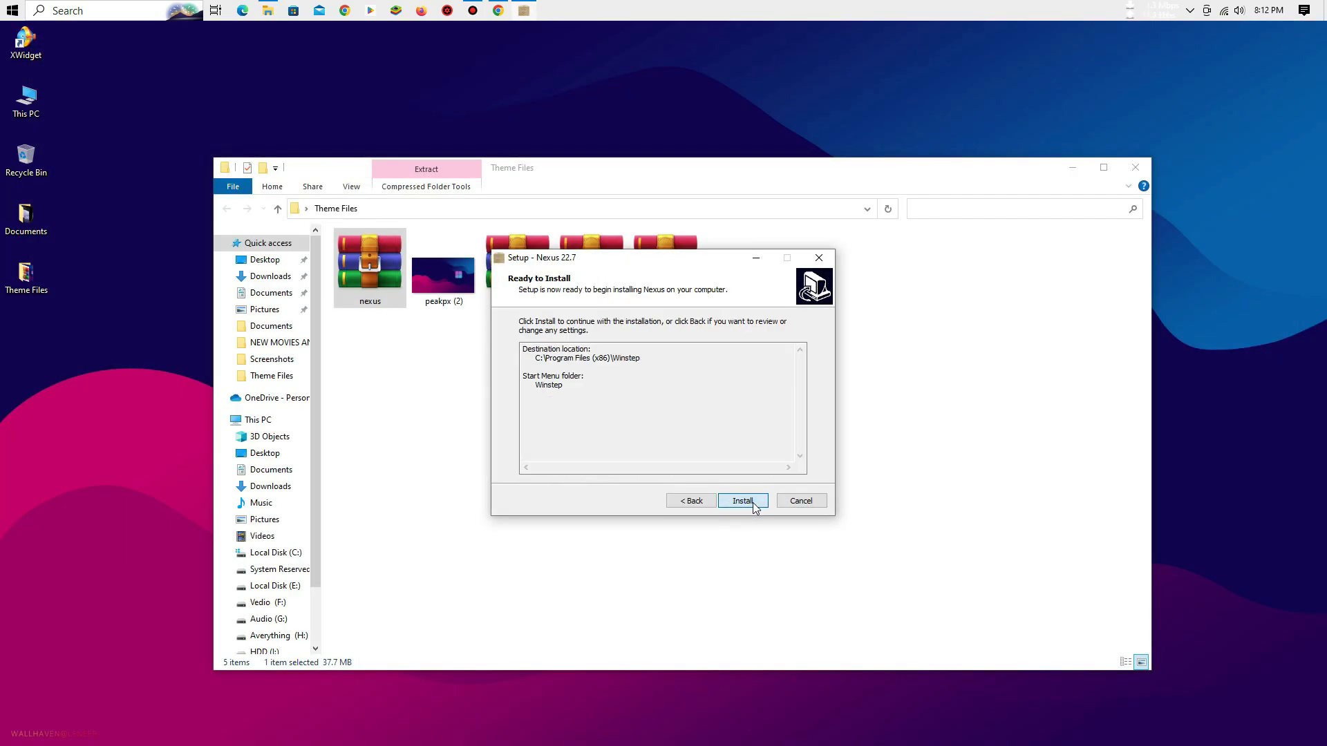
{"action": "left_click", "coordinate": [753, 503]}
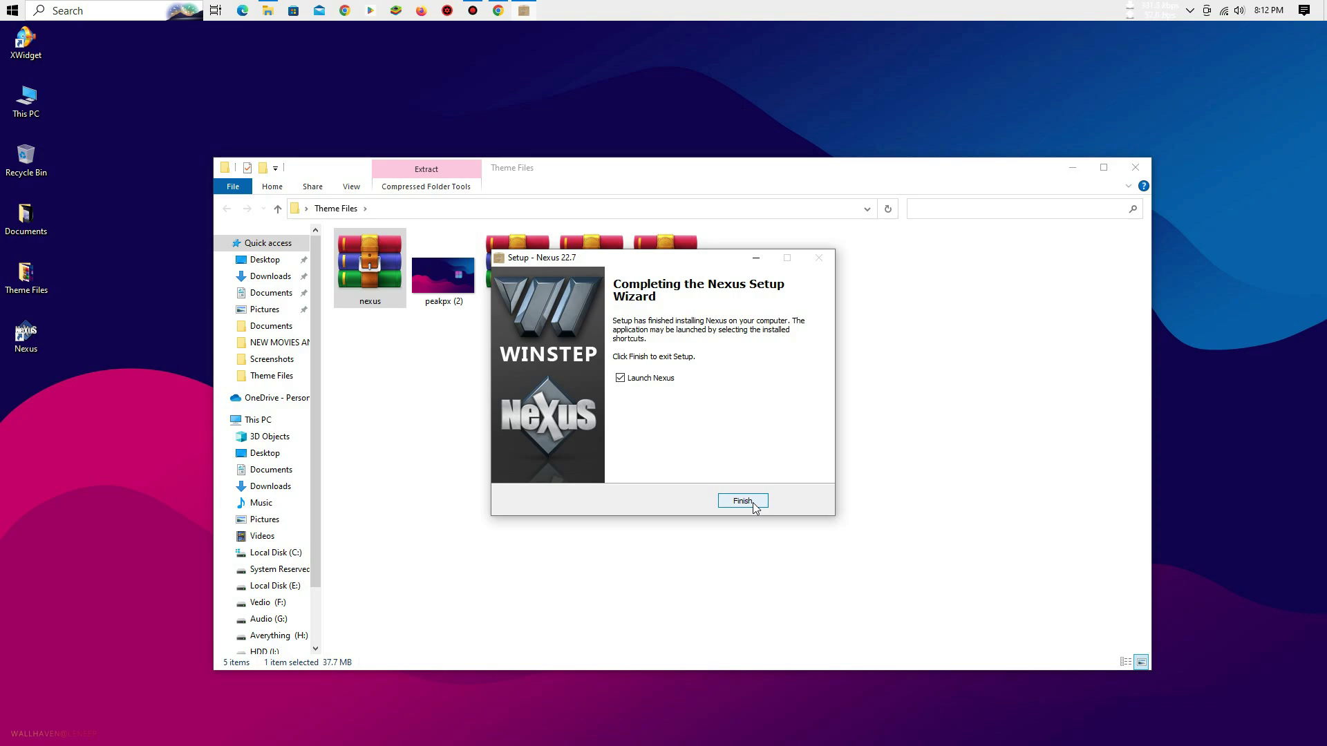
{"action": "left_click", "coordinate": [750, 505]}
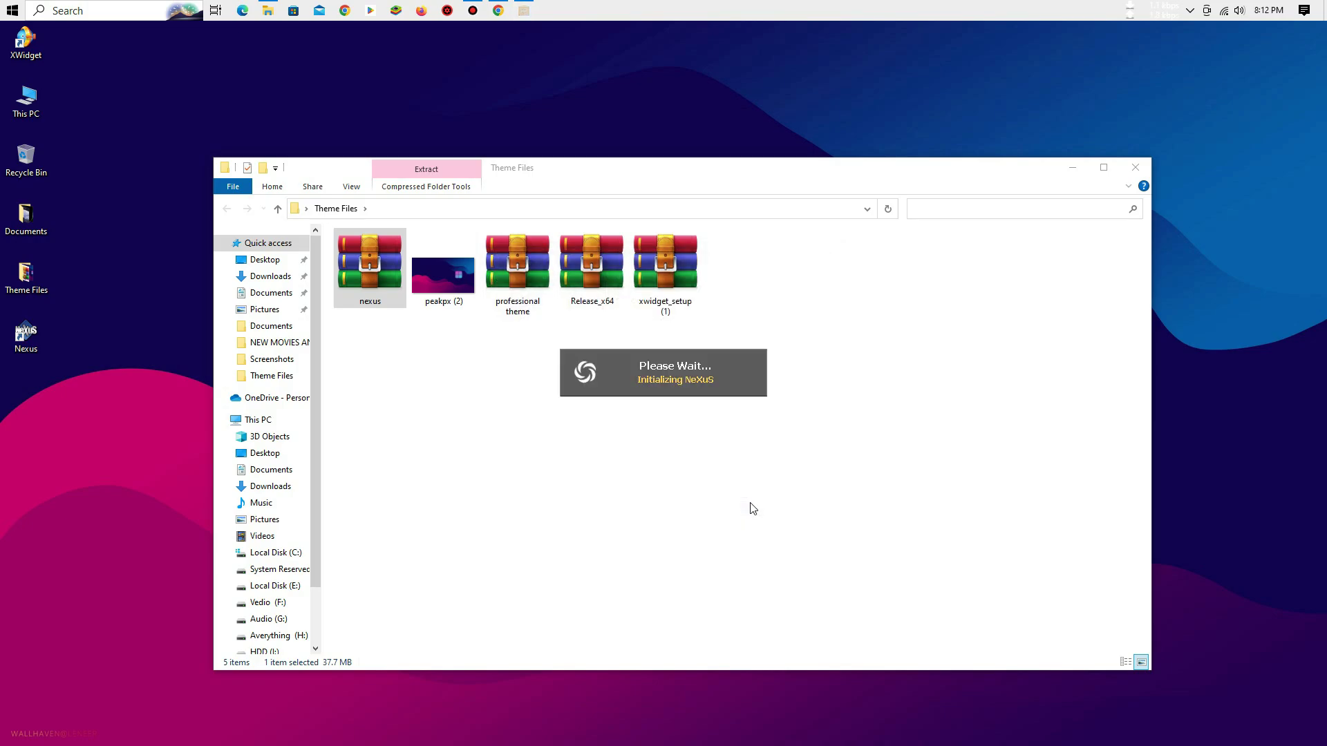
{"action": "left_click", "coordinate": [712, 504]}
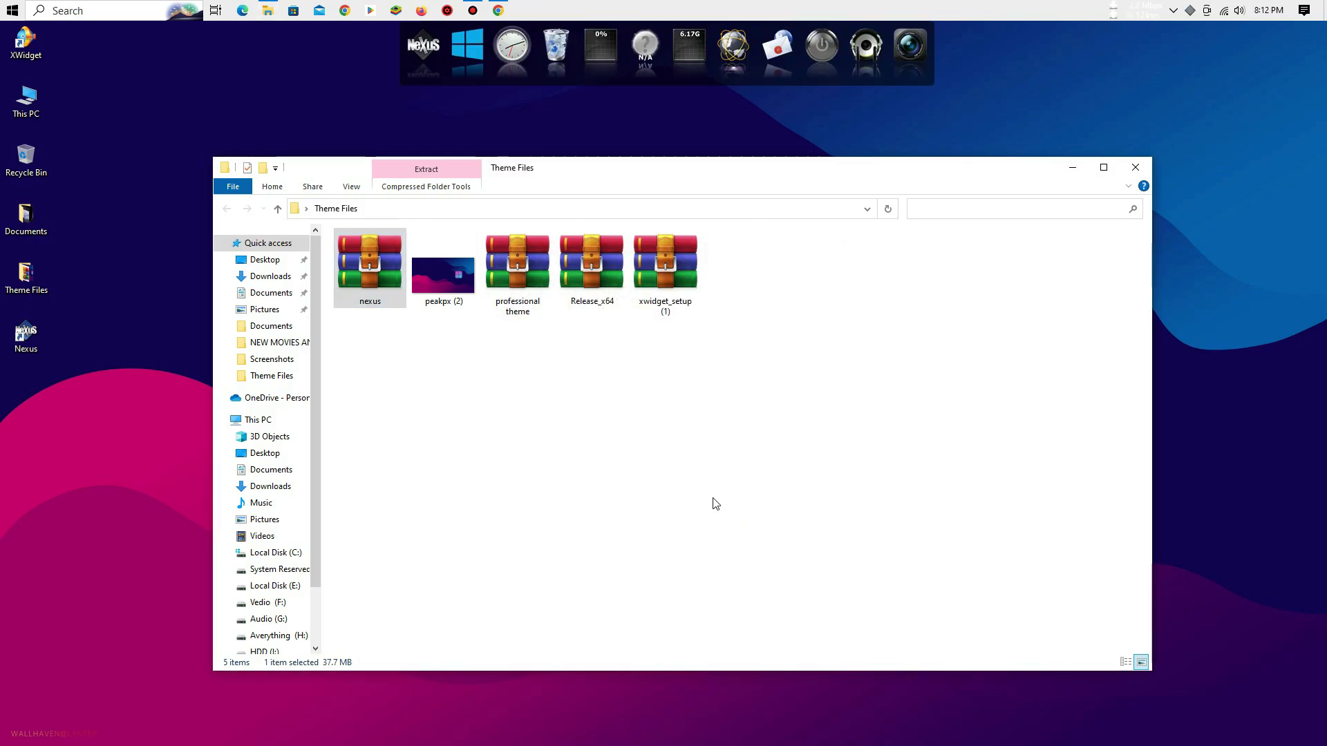
- Extract the professional theme archive with 7-Zip into its own folder inside Theme Files
{"action": "left_click", "coordinate": [512, 277]}
{"action": "right_click", "coordinate": [512, 272]}
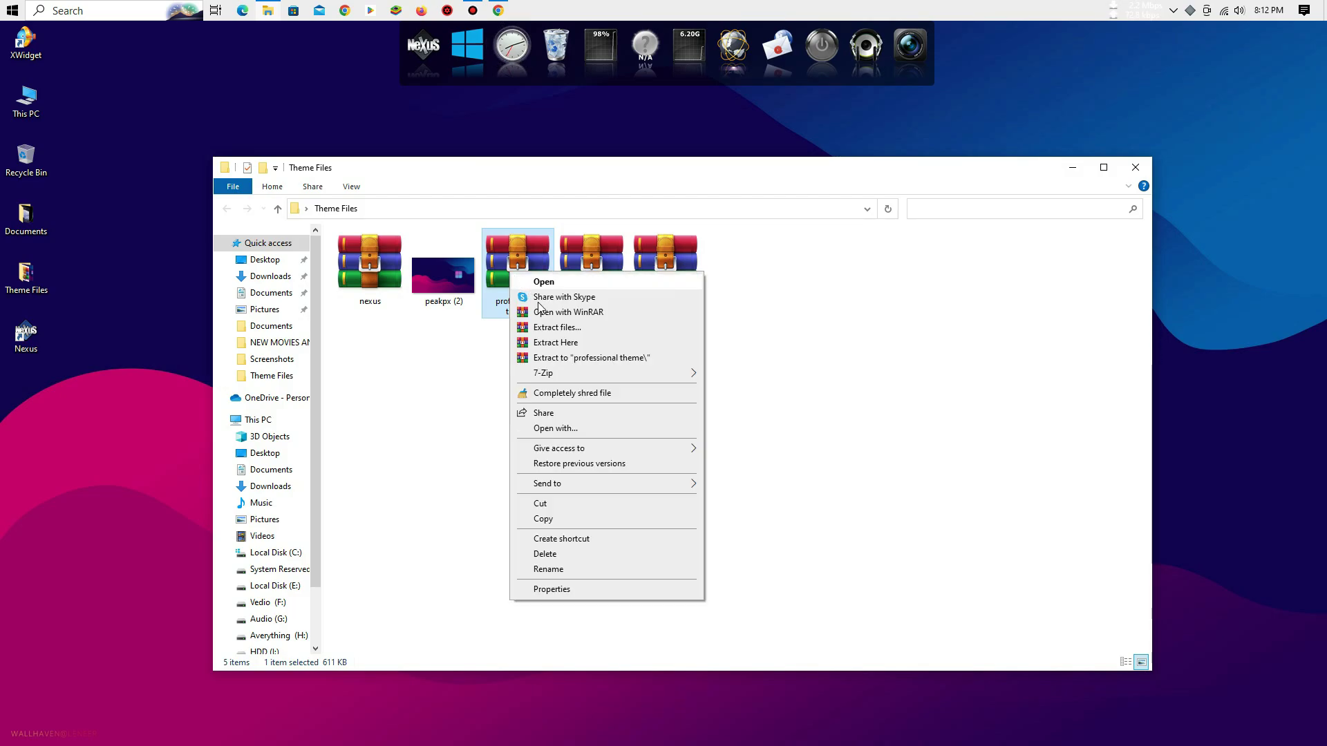
{"action": "mouse_move", "coordinate": [573, 375]}
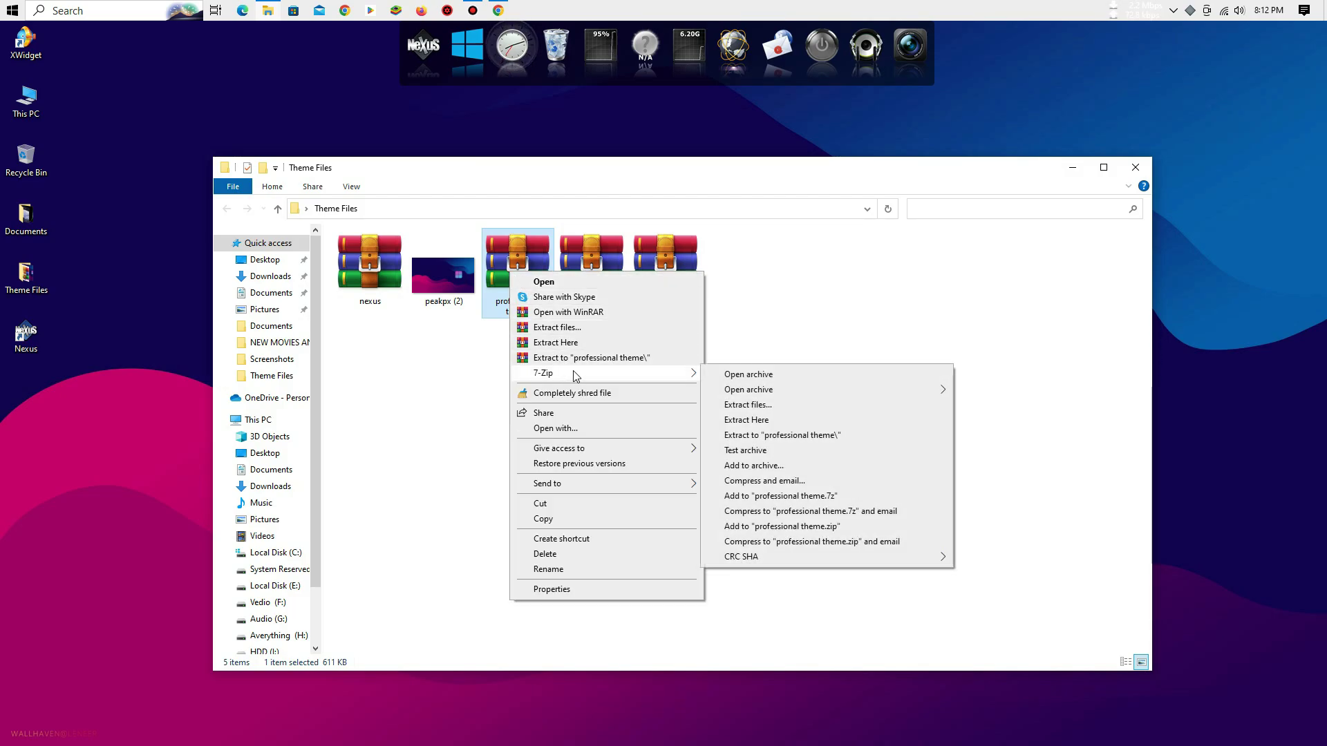
{"action": "left_click", "coordinate": [765, 406]}
{"action": "left_click", "coordinate": [665, 480]}
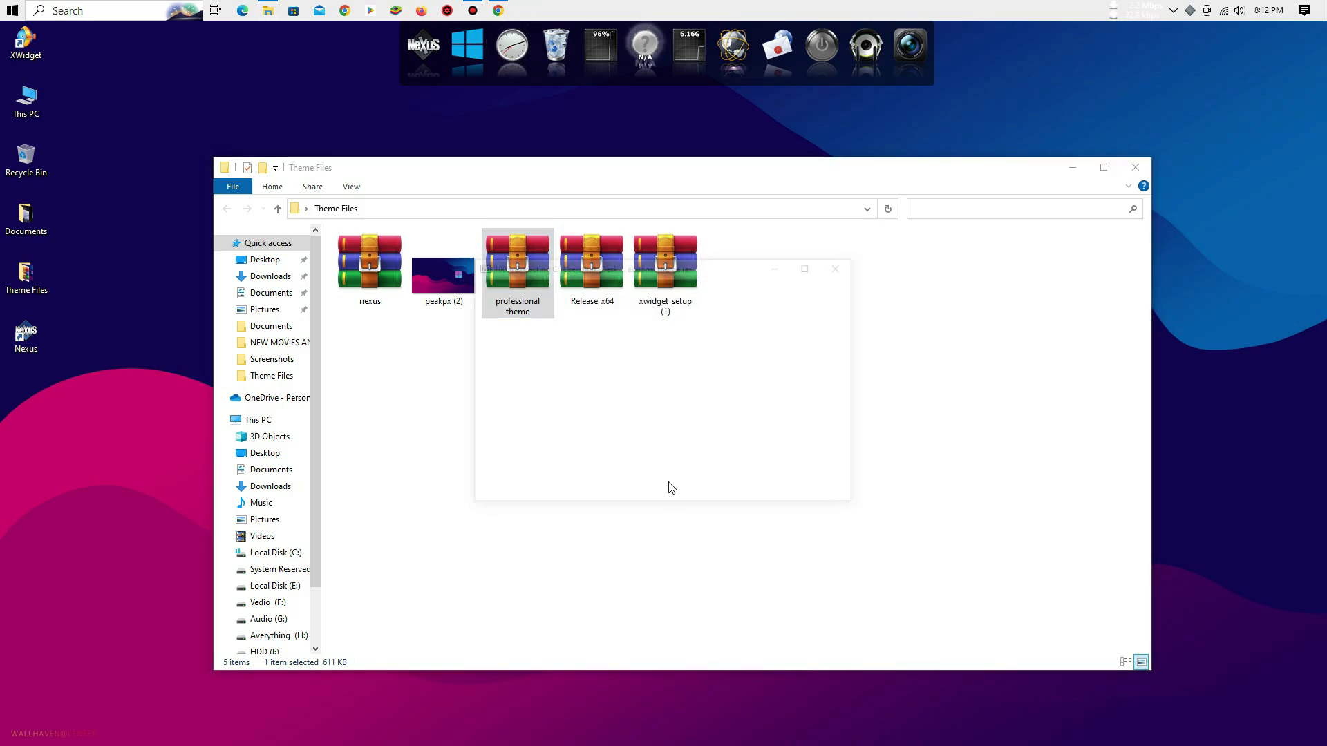
- Copy the Icons folder from the extracted professional theme folder to Local Disk (C:), replacing the existing files, and close the window
{"action": "double_click", "coordinate": [746, 280]}
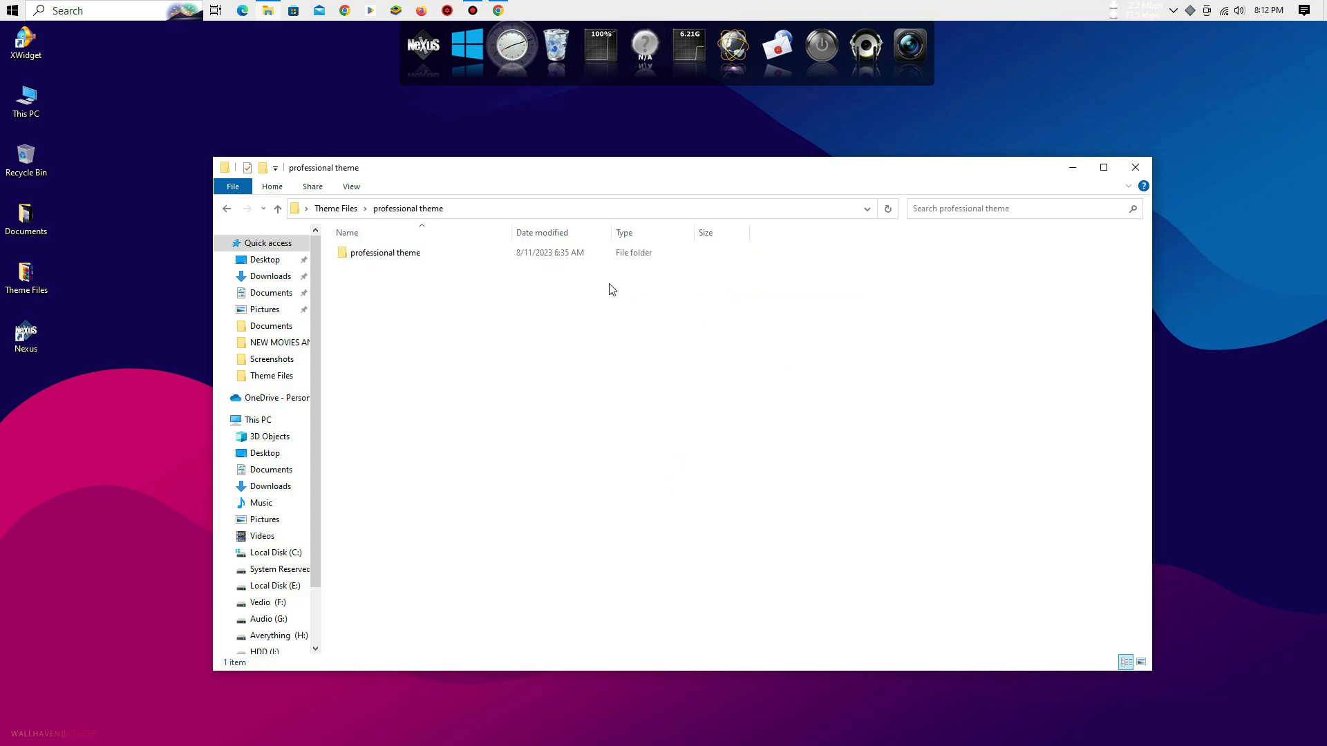
{"action": "double_click", "coordinate": [392, 257]}
{"action": "right_click", "coordinate": [348, 255]}
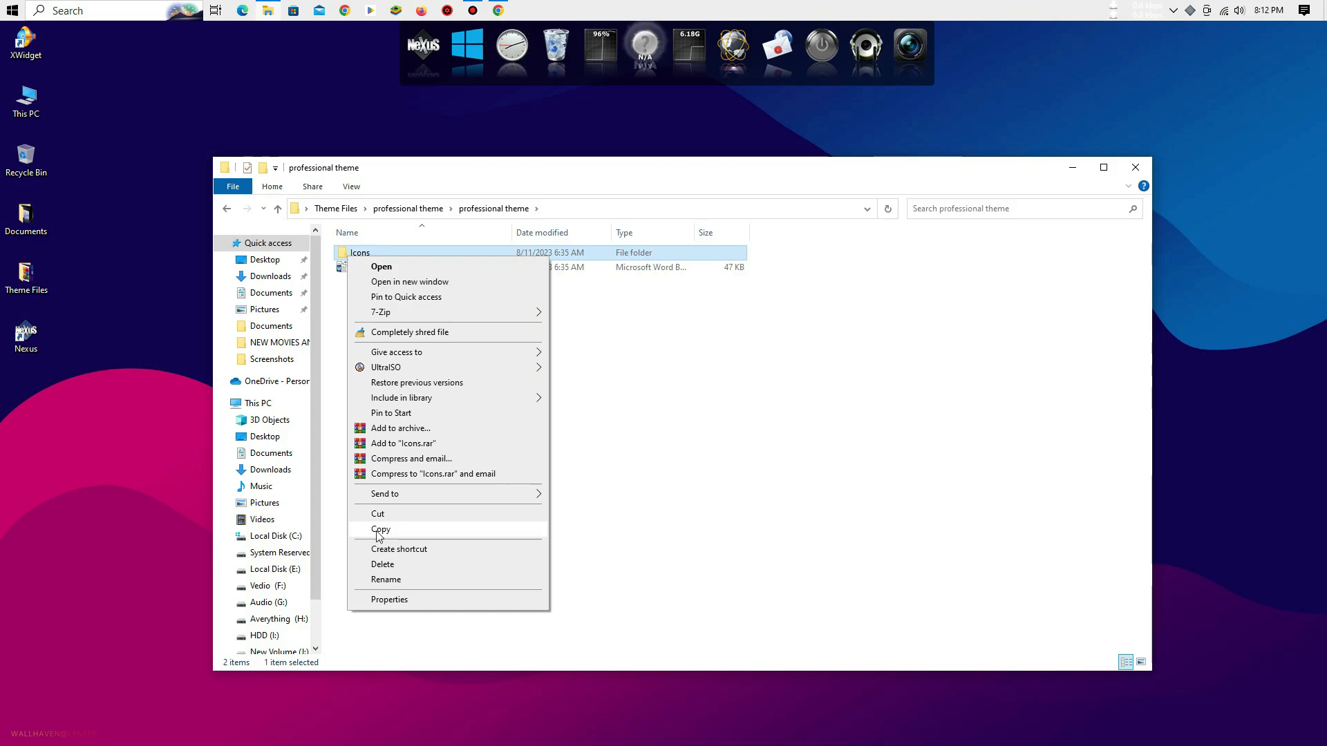
{"action": "left_click", "coordinate": [377, 530]}
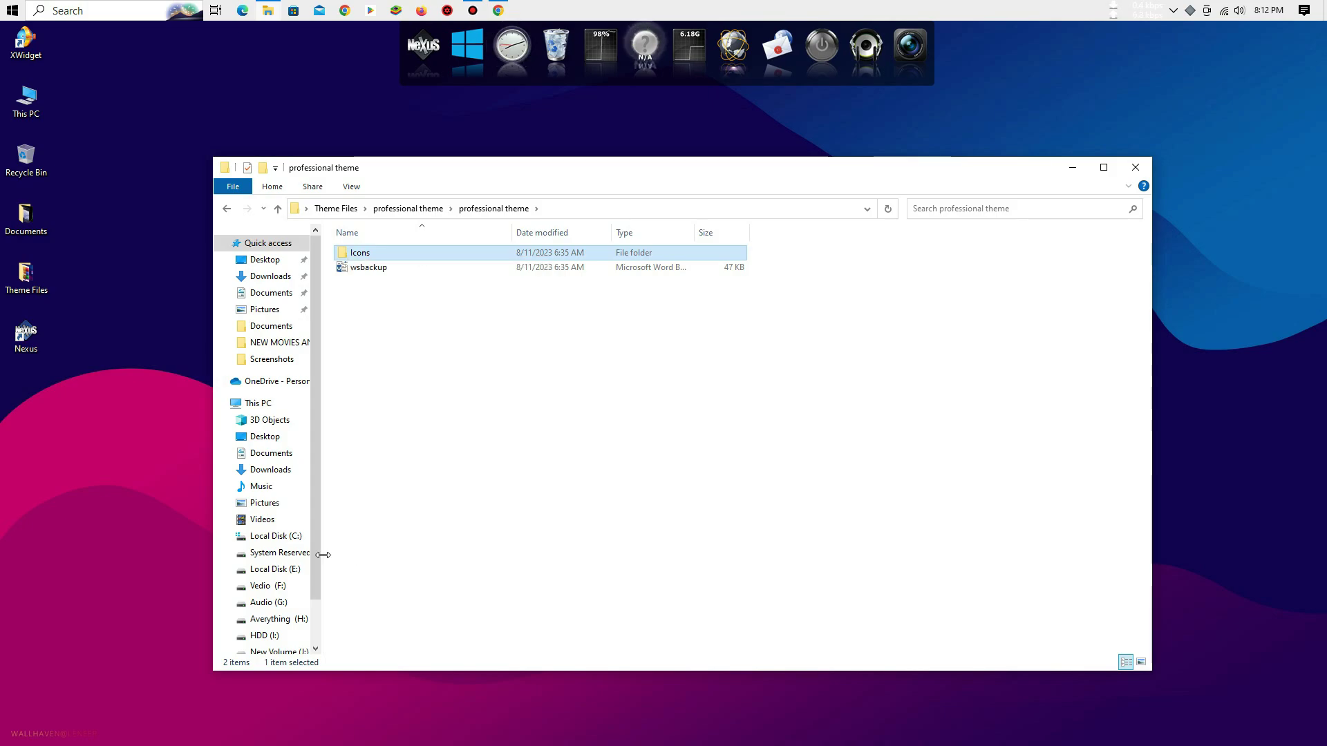
{"action": "left_click", "coordinate": [273, 538]}
{"action": "right_click", "coordinate": [512, 452]}
{"action": "left_click", "coordinate": [529, 517]}
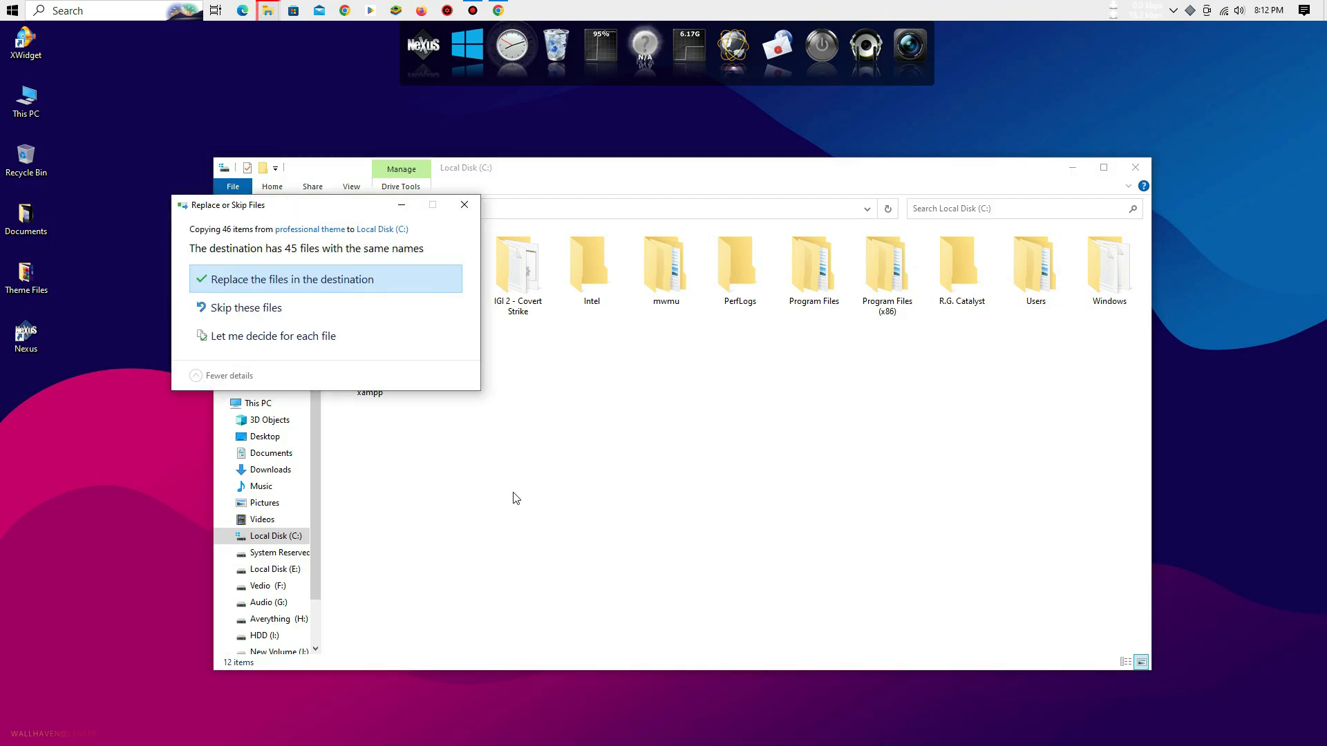
{"action": "left_click", "coordinate": [296, 280]}
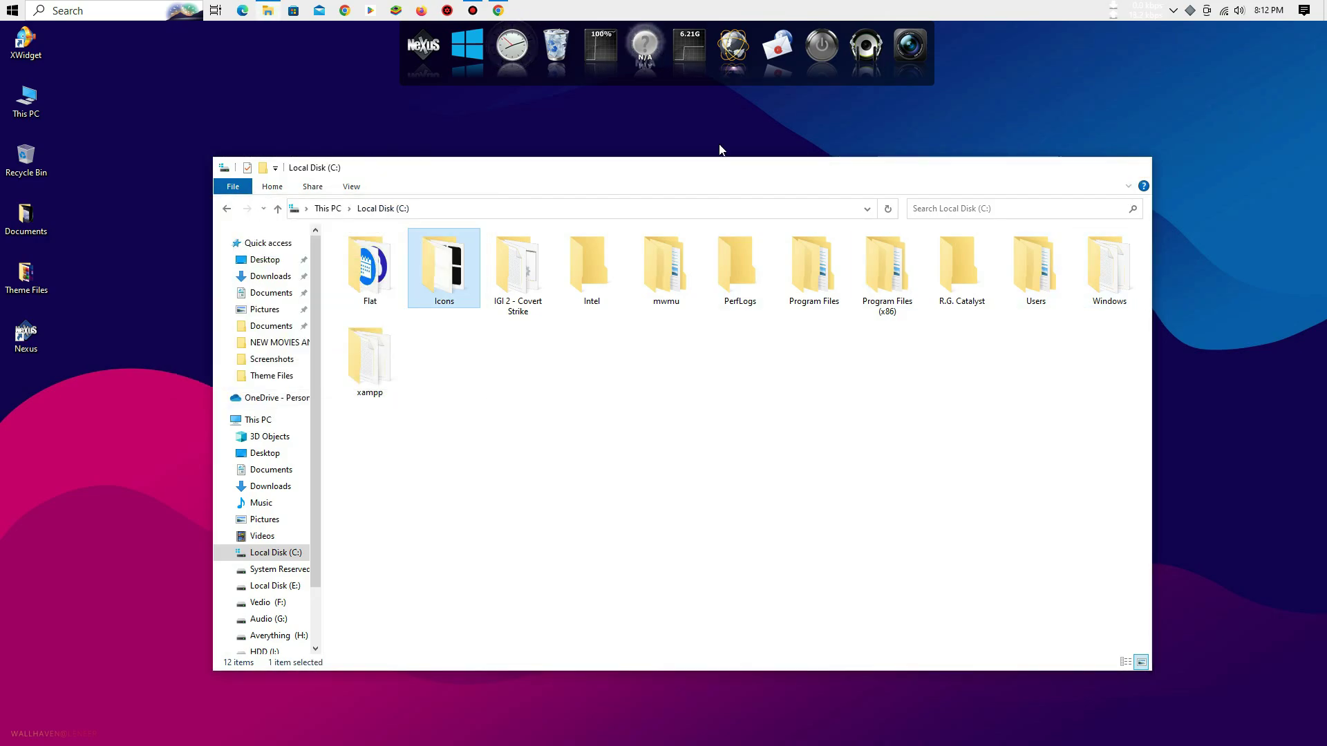
{"action": "left_click", "coordinate": [1135, 167]}
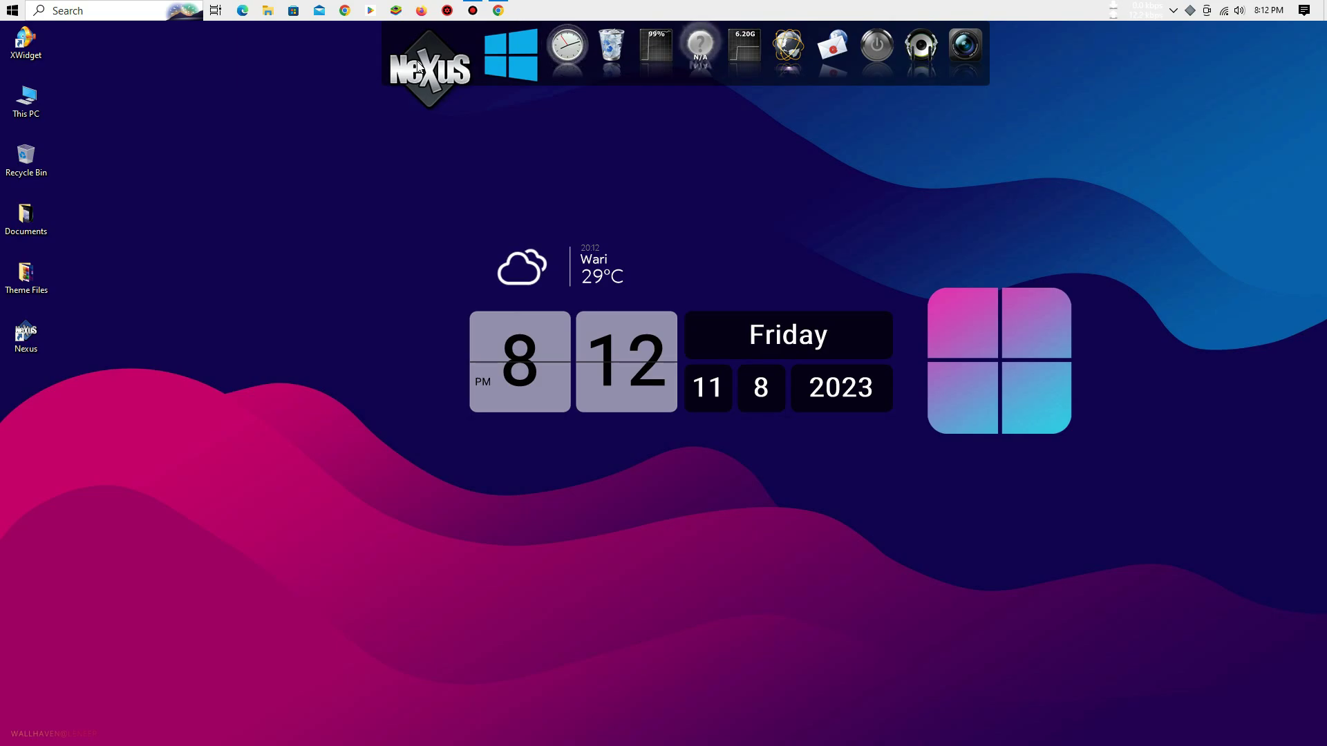
- Restore the Nexus configuration from the wsbackup file in Theme Files' inner professional theme folder, and apply the preferences
{"action": "left_click", "coordinate": [419, 67]}
{"action": "left_click", "coordinate": [827, 240]}
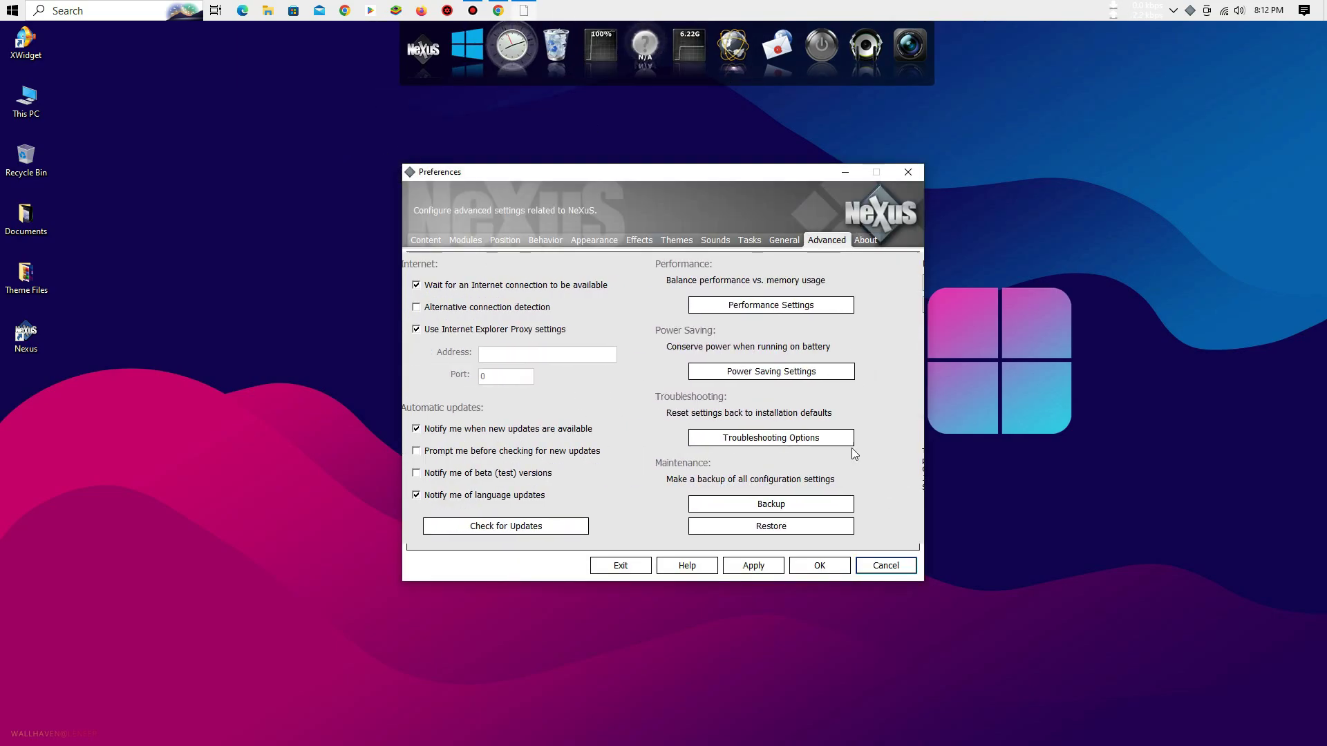
{"action": "left_click", "coordinate": [809, 531]}
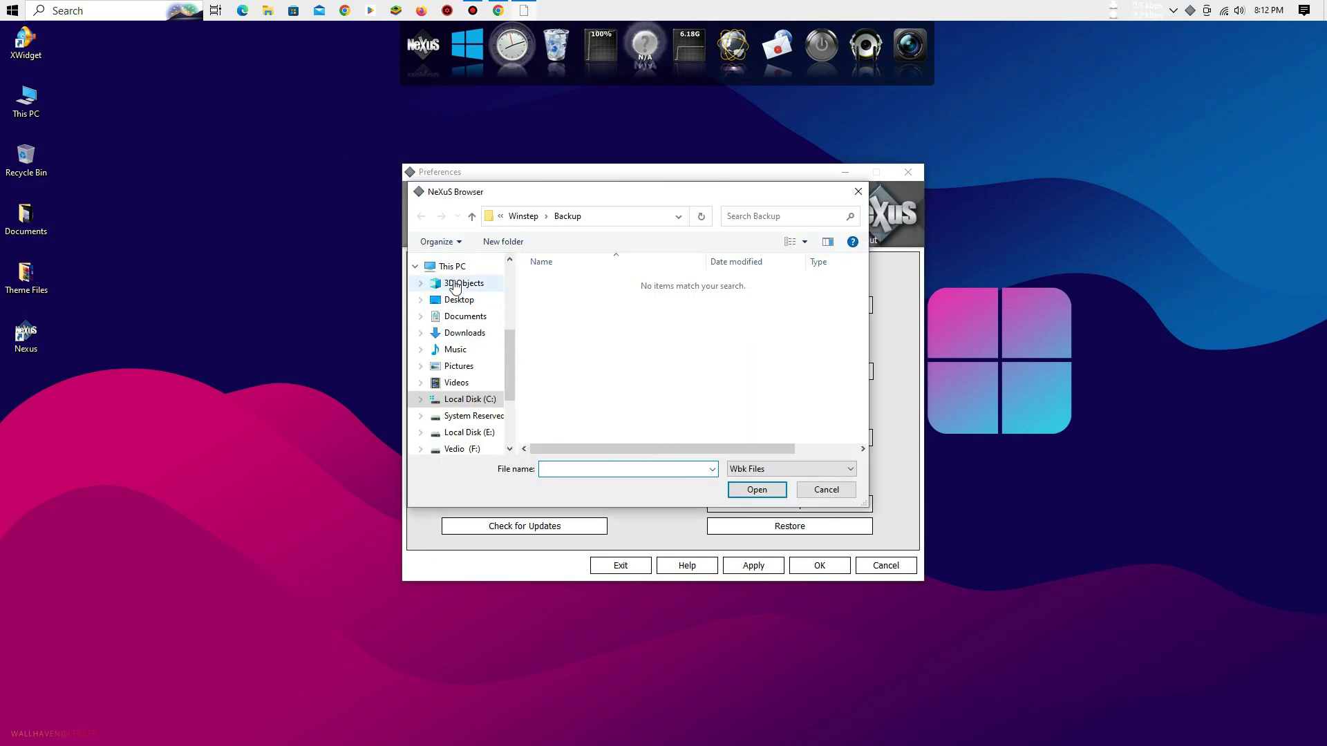
{"action": "left_click", "coordinate": [458, 299]}
{"action": "left_click", "coordinate": [633, 311]}
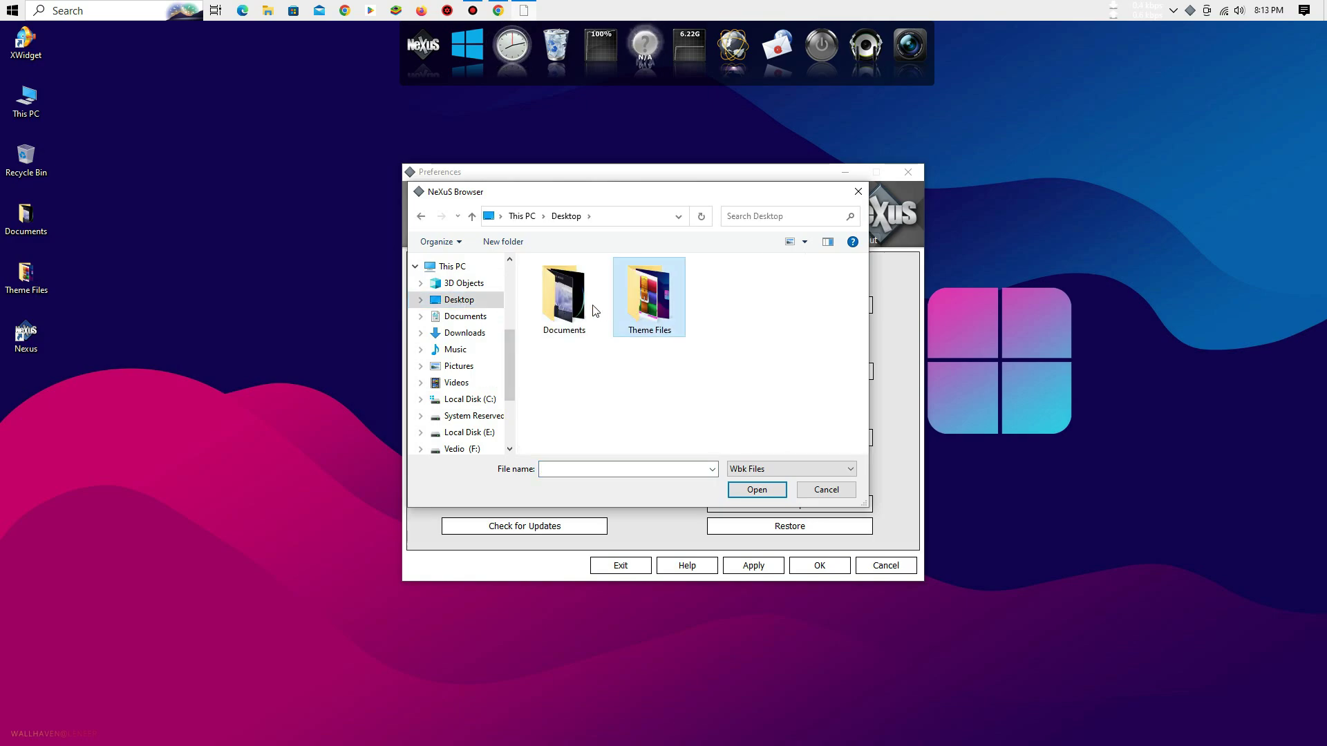
{"action": "double_click", "coordinate": [626, 304]}
{"action": "double_click", "coordinate": [546, 283]}
{"action": "double_click", "coordinate": [563, 285]}
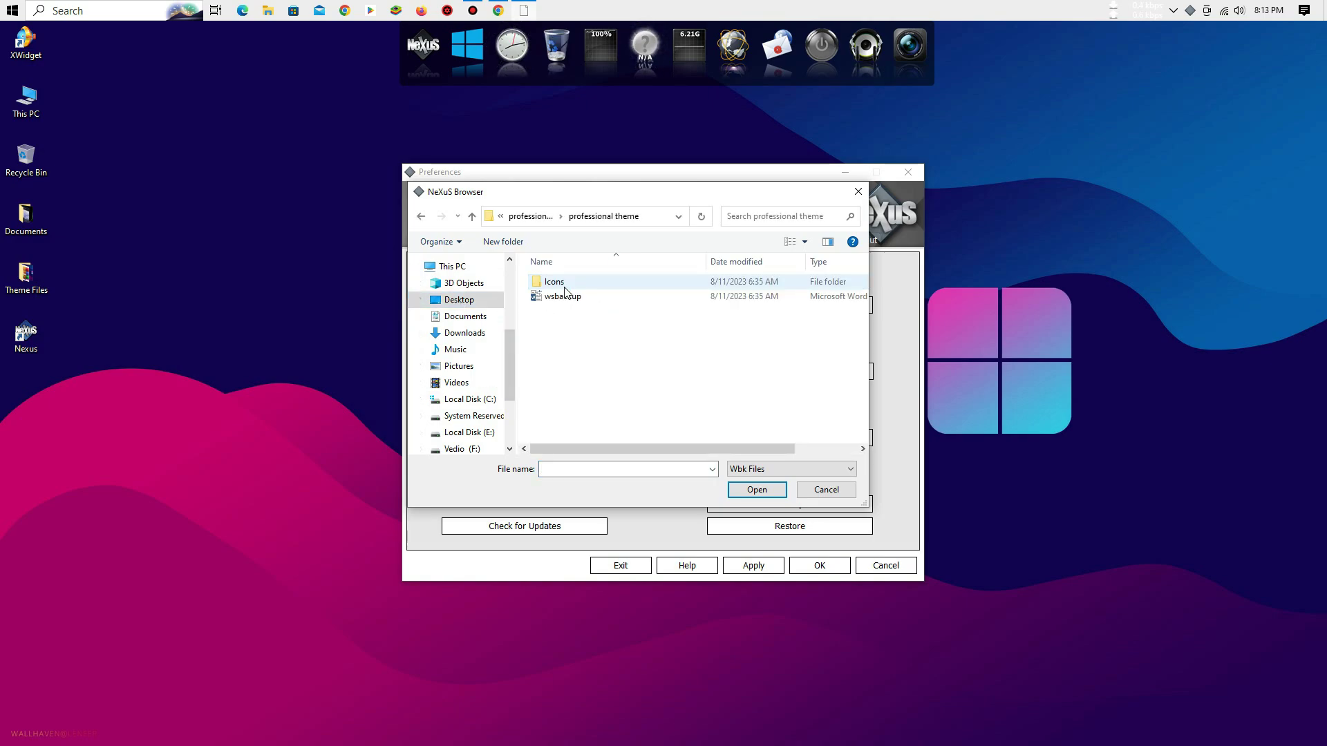
{"action": "left_click", "coordinate": [562, 298]}
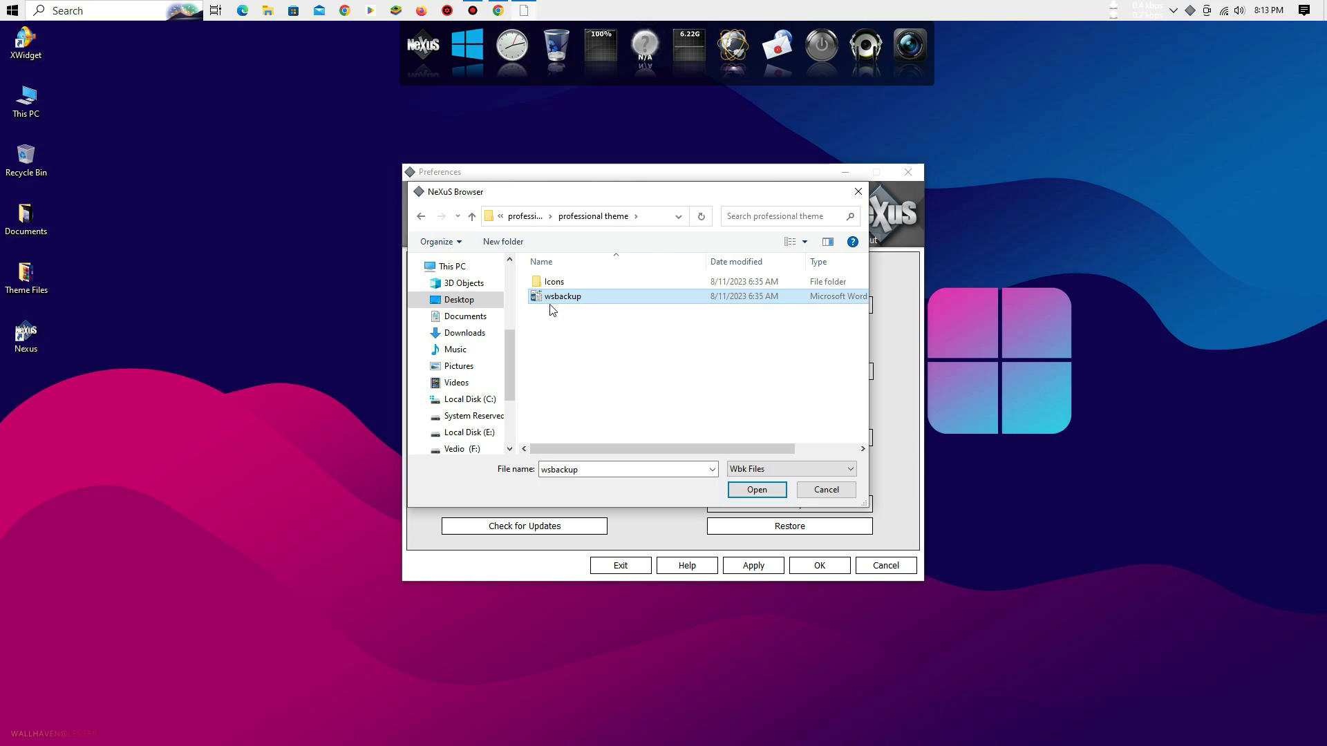
{"action": "double_click", "coordinate": [581, 299]}
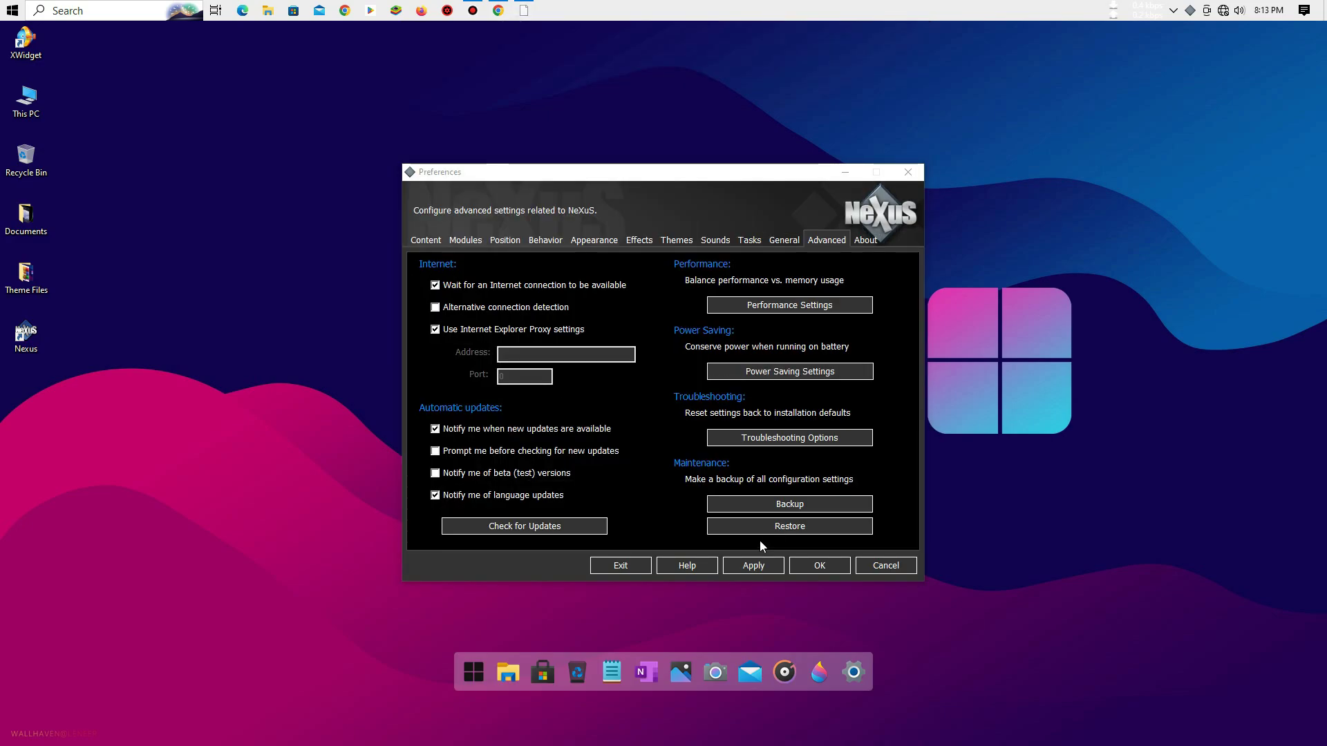
{"action": "left_click", "coordinate": [750, 566]}
{"action": "left_click", "coordinate": [829, 568]}
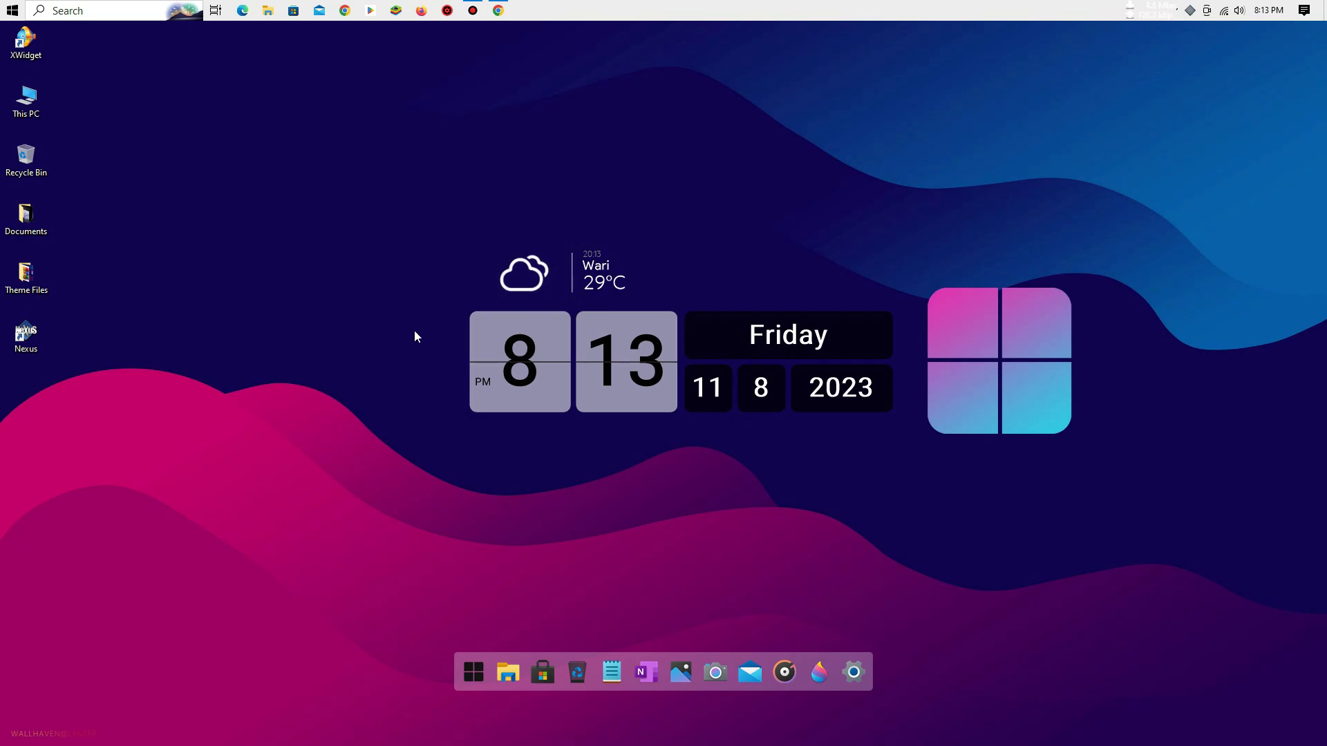
- Extract the Release_x64 archive in Theme Files into its own folder
{"action": "double_click", "coordinate": [29, 285]}
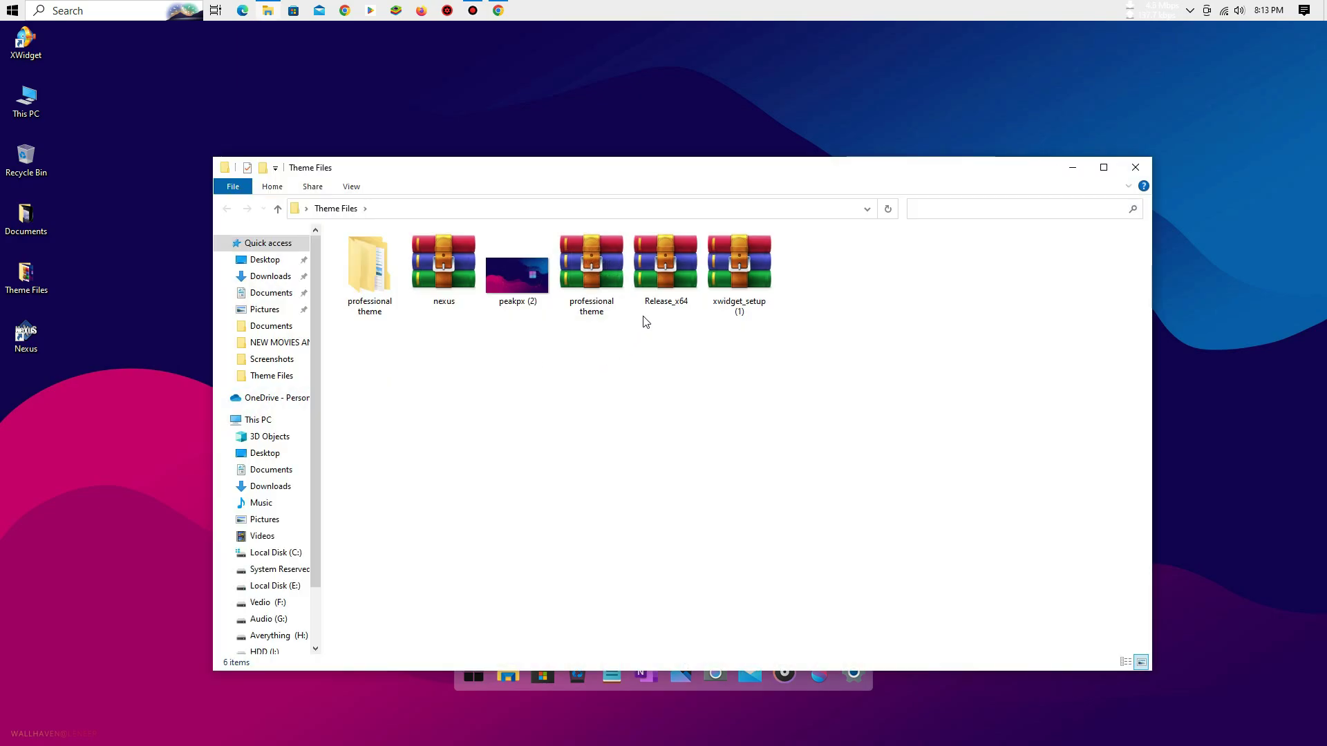
{"action": "left_click", "coordinate": [665, 277]}
{"action": "right_click", "coordinate": [665, 274]}
{"action": "left_click", "coordinate": [697, 330]}
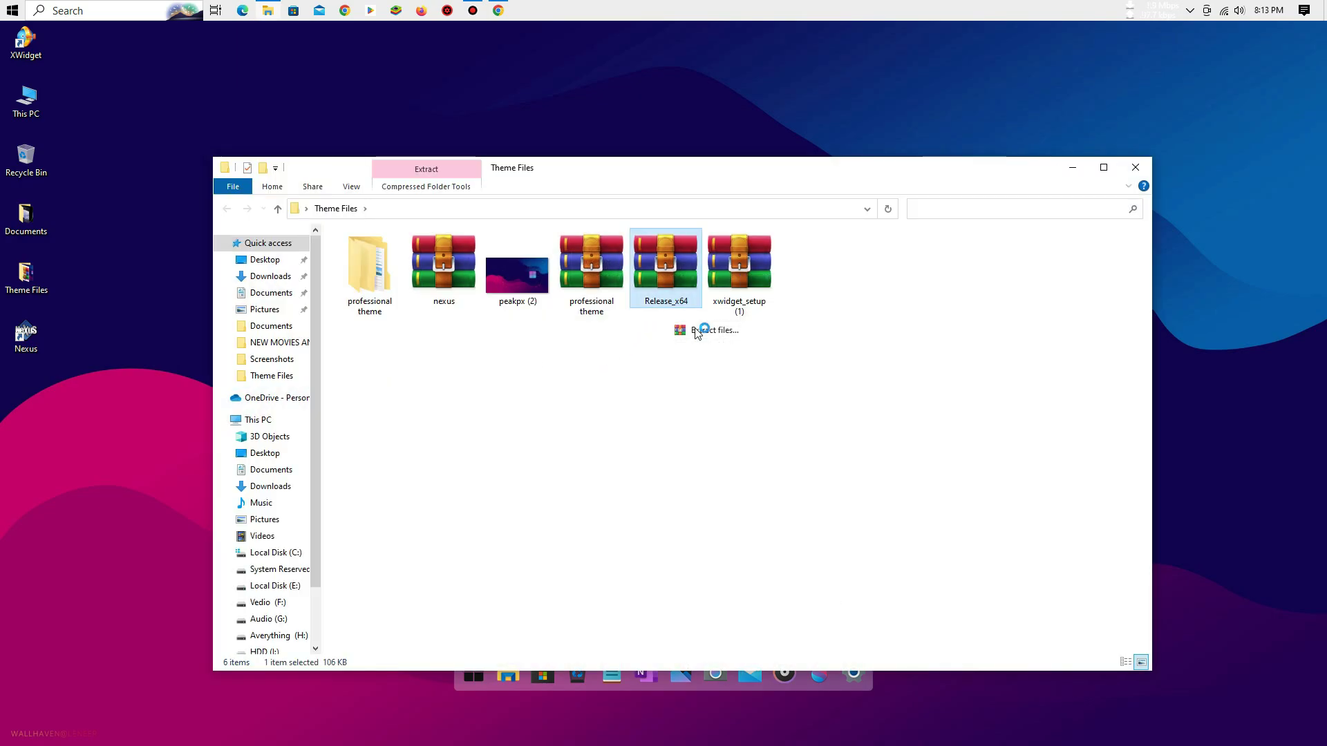
{"action": "left_click", "coordinate": [705, 521]}
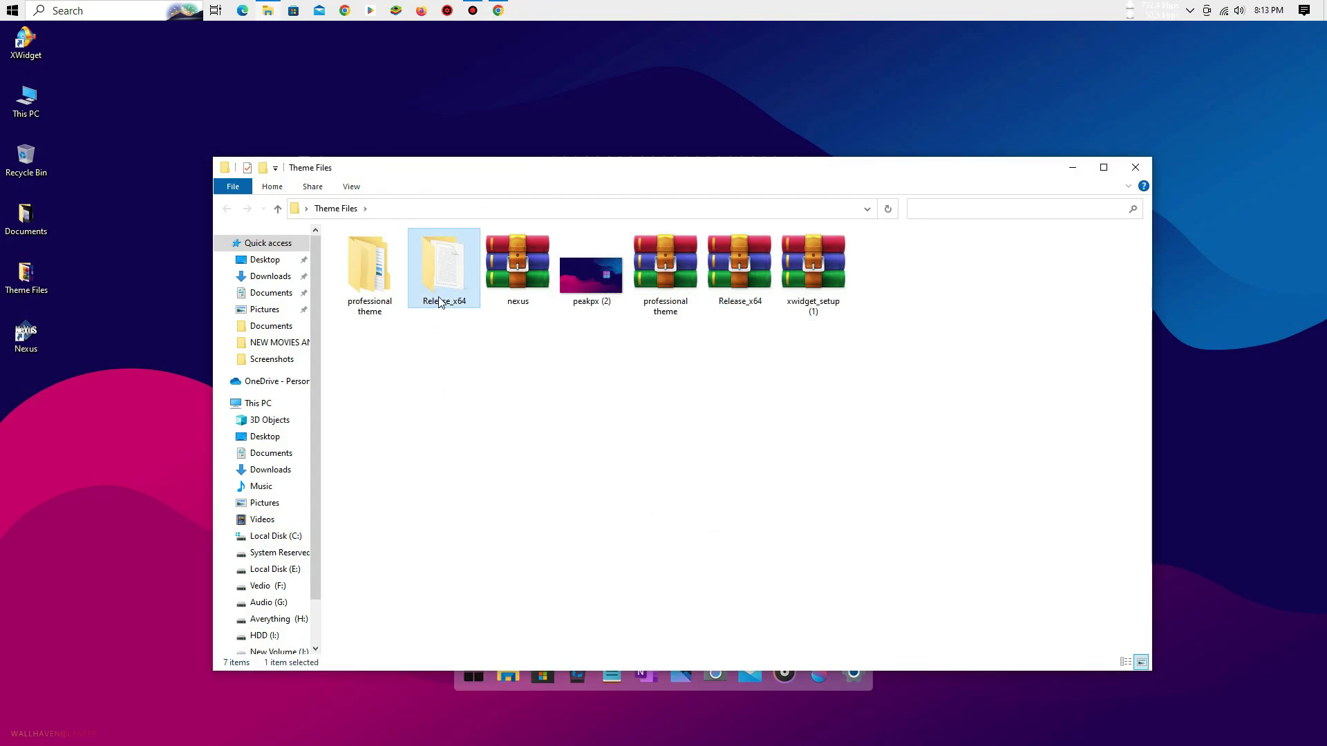
- Run the register script from the extracted Release folder as administrator, acknowledge the registration, and close the command and folder windows
{"action": "double_click", "coordinate": [440, 291]}
{"action": "double_click", "coordinate": [349, 252]}
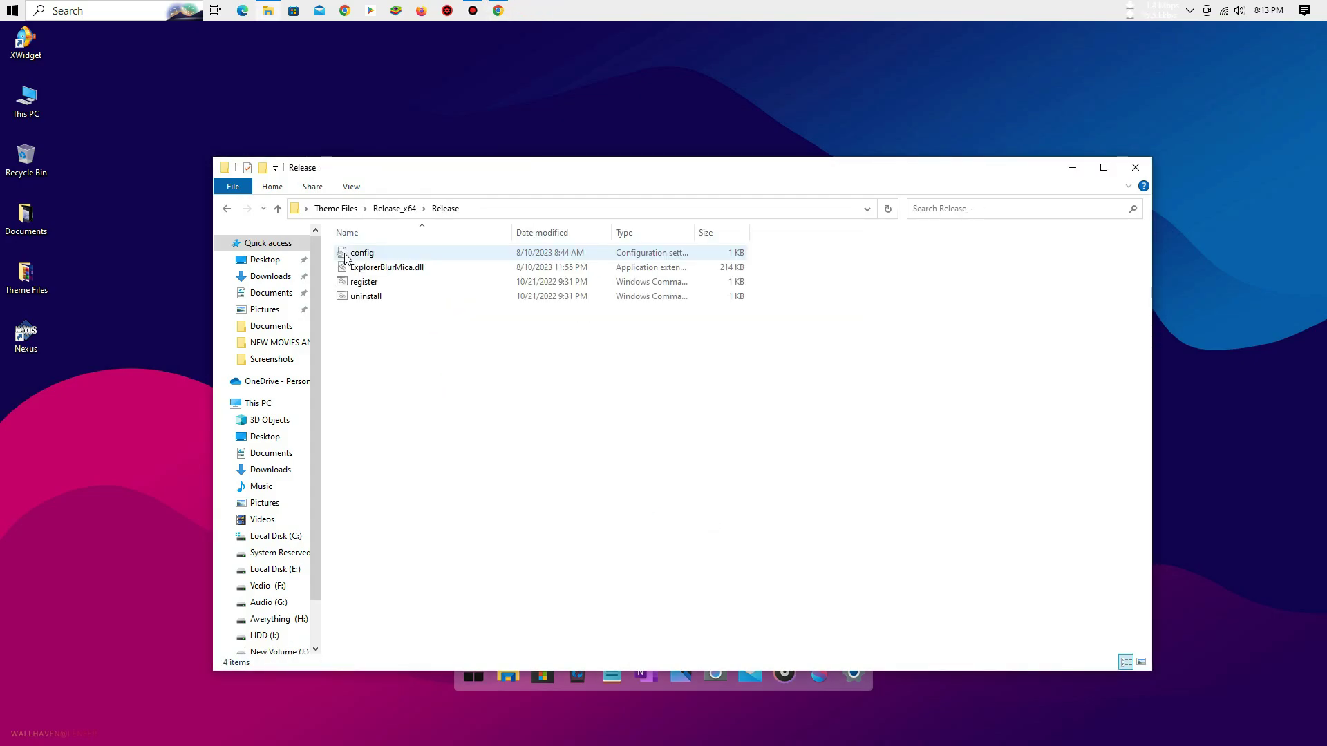
{"action": "left_click", "coordinate": [361, 281]}
{"action": "right_click", "coordinate": [360, 277]}
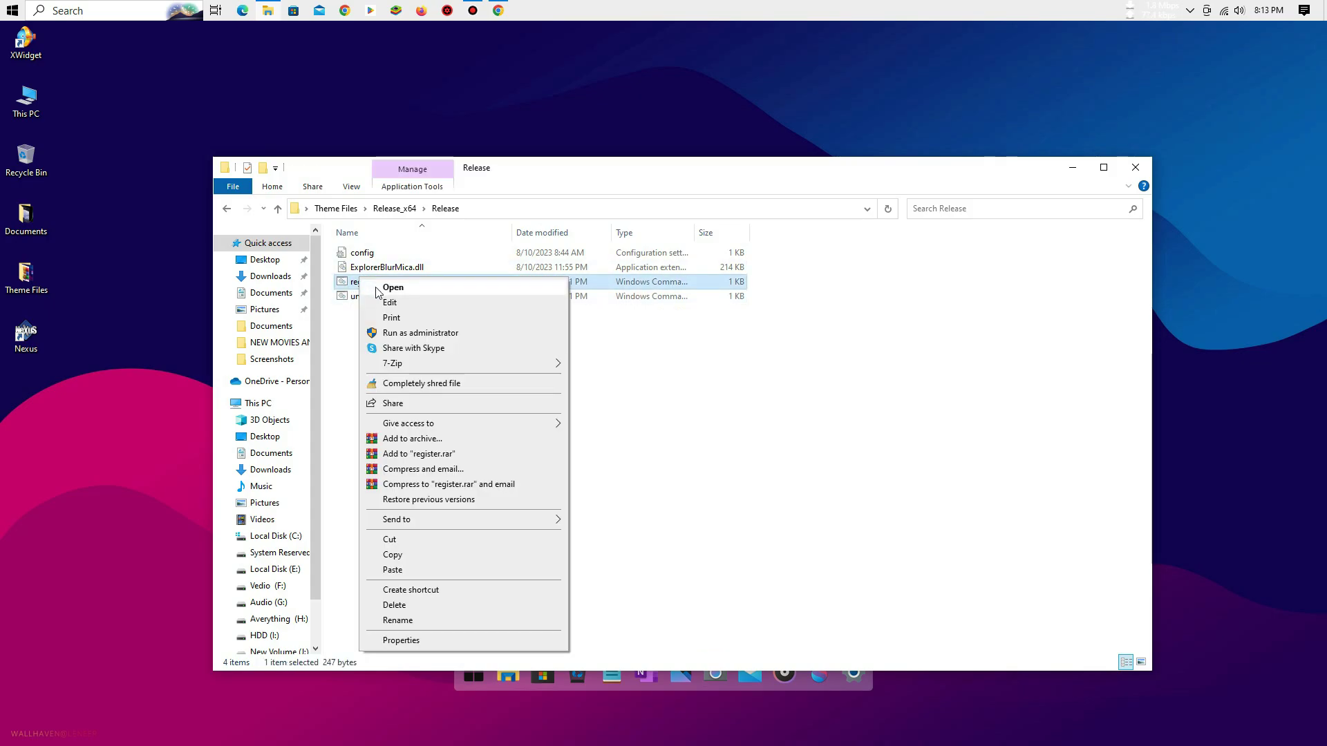
{"action": "left_click", "coordinate": [404, 333]}
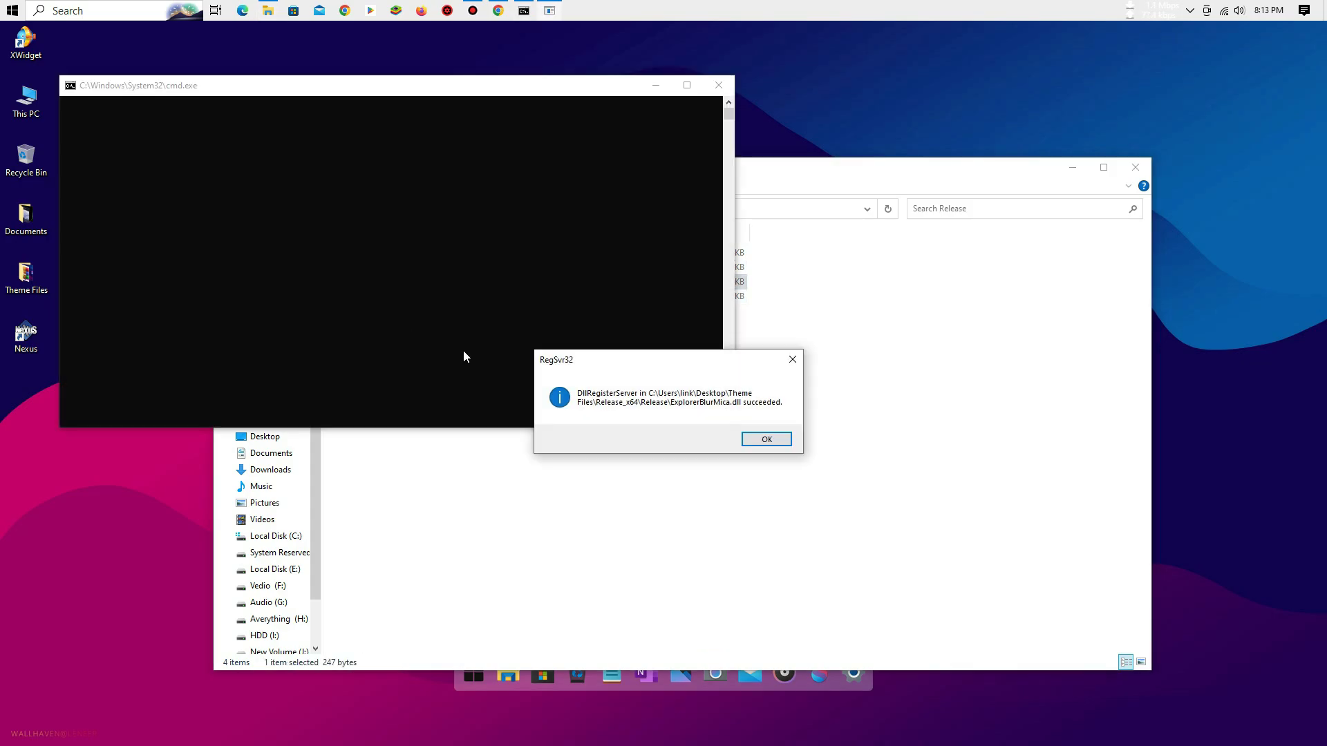
{"action": "left_click", "coordinate": [767, 438]}
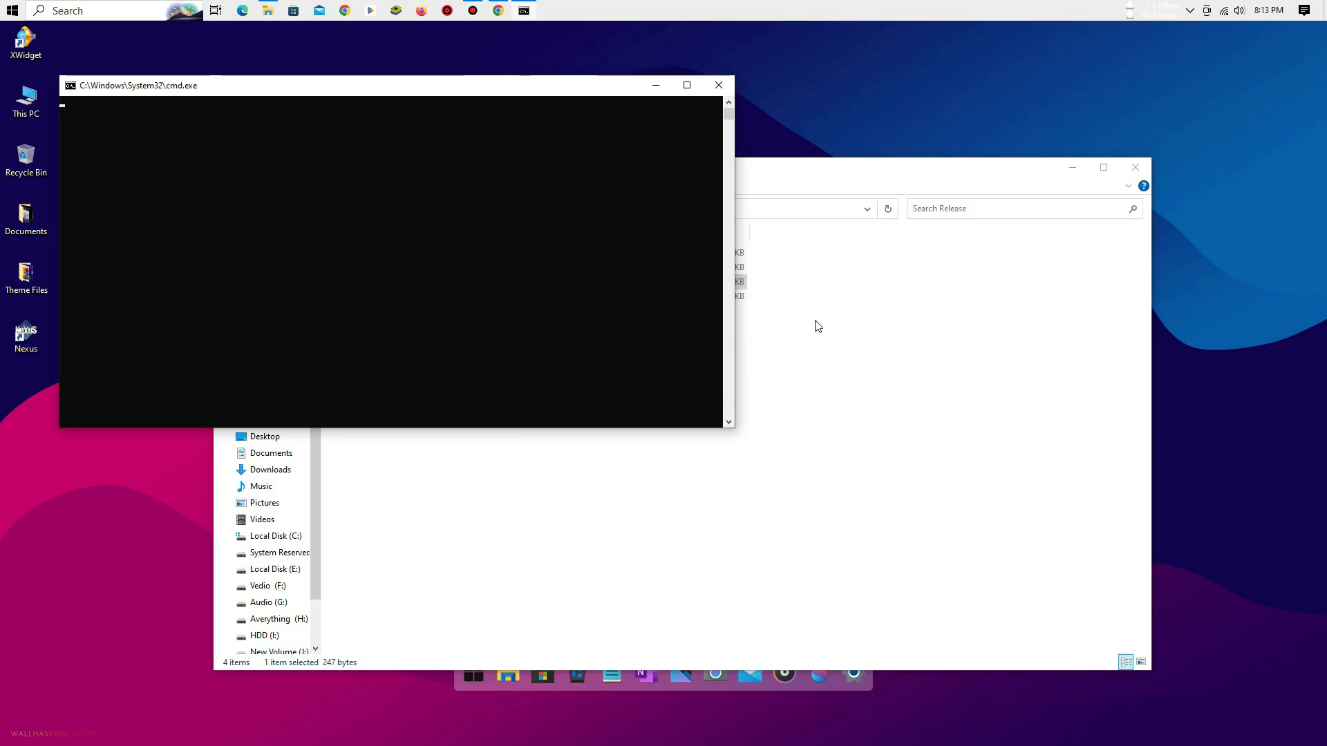
{"action": "left_click", "coordinate": [722, 93]}
{"action": "left_click", "coordinate": [1135, 167]}
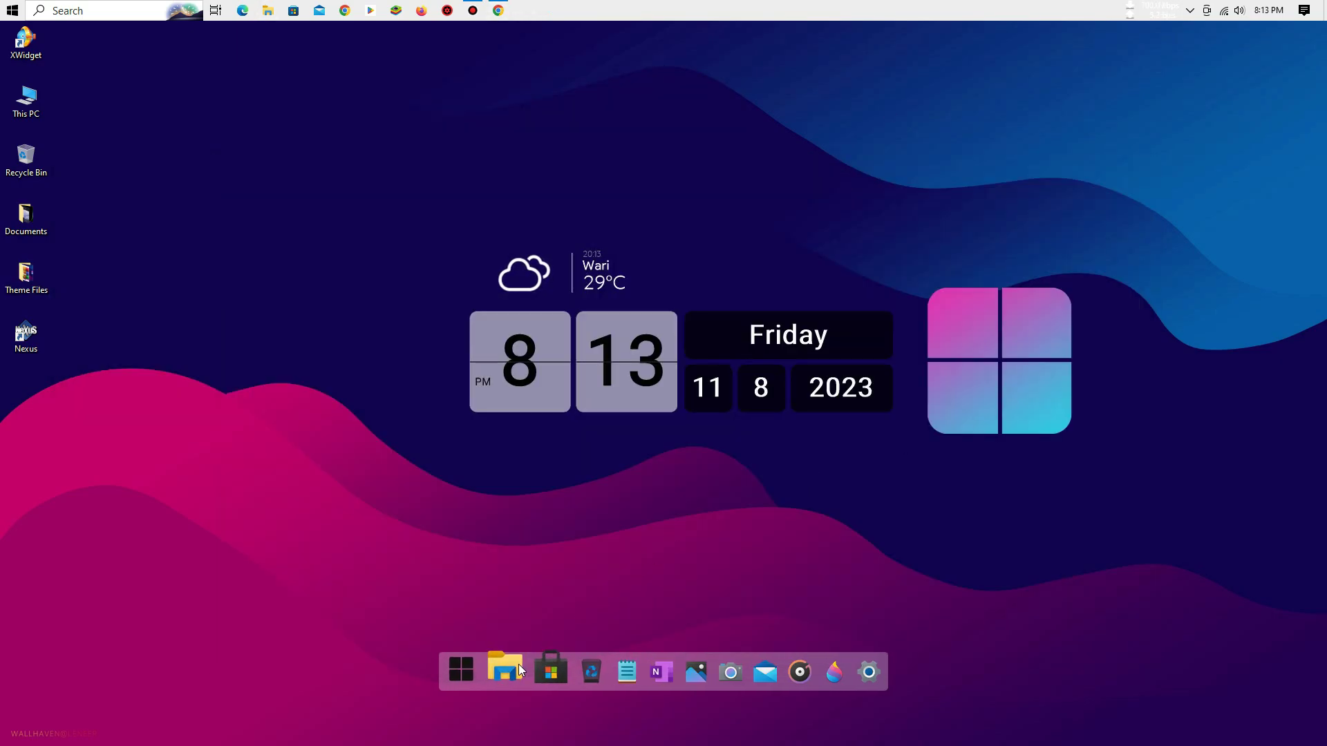
- Open This PC from the dock and move its window slightly upward to check the Explorer blur effect
{"action": "left_click", "coordinate": [518, 665]}
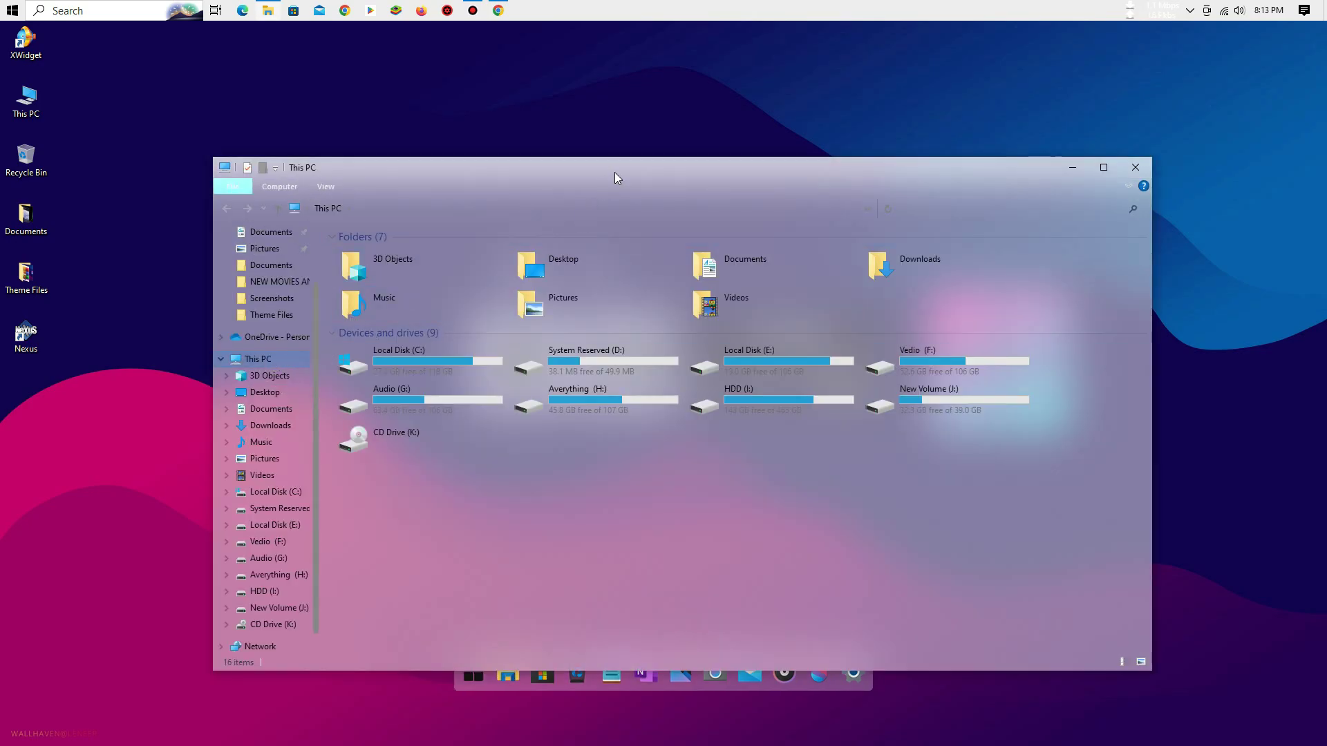
{"action": "left_click_drag", "start_coordinate": [615, 172], "coordinate": [587, 120]}
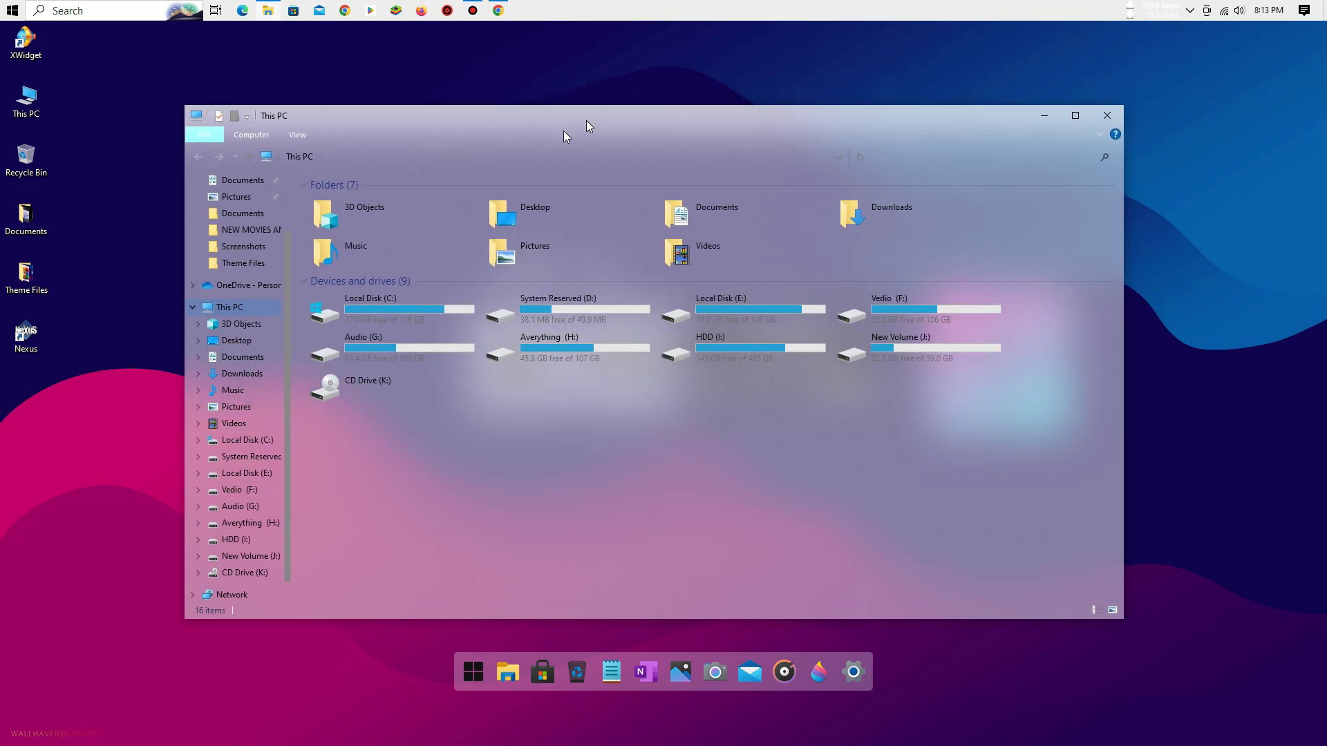
- Hide the desktop icons
{"action": "right_click", "coordinate": [114, 146]}
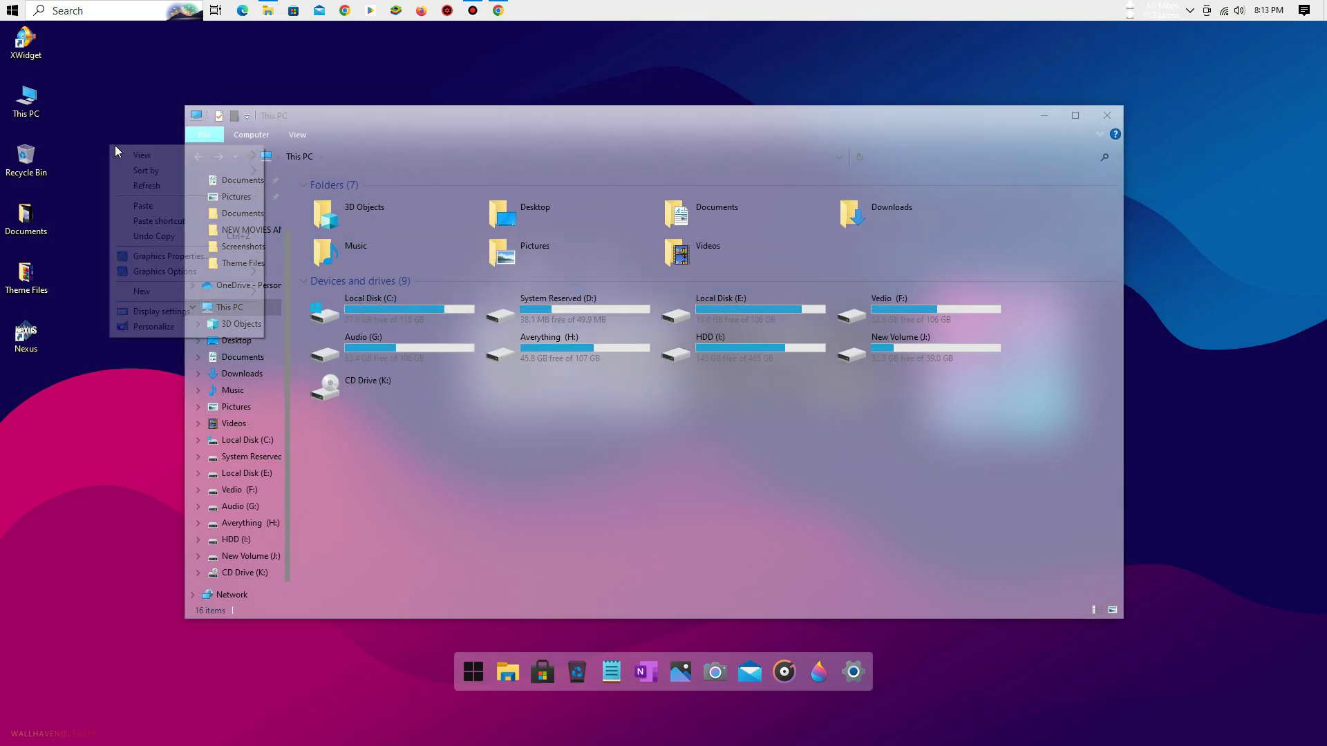
{"action": "mouse_move", "coordinate": [149, 154]}
{"action": "left_click", "coordinate": [324, 242]}
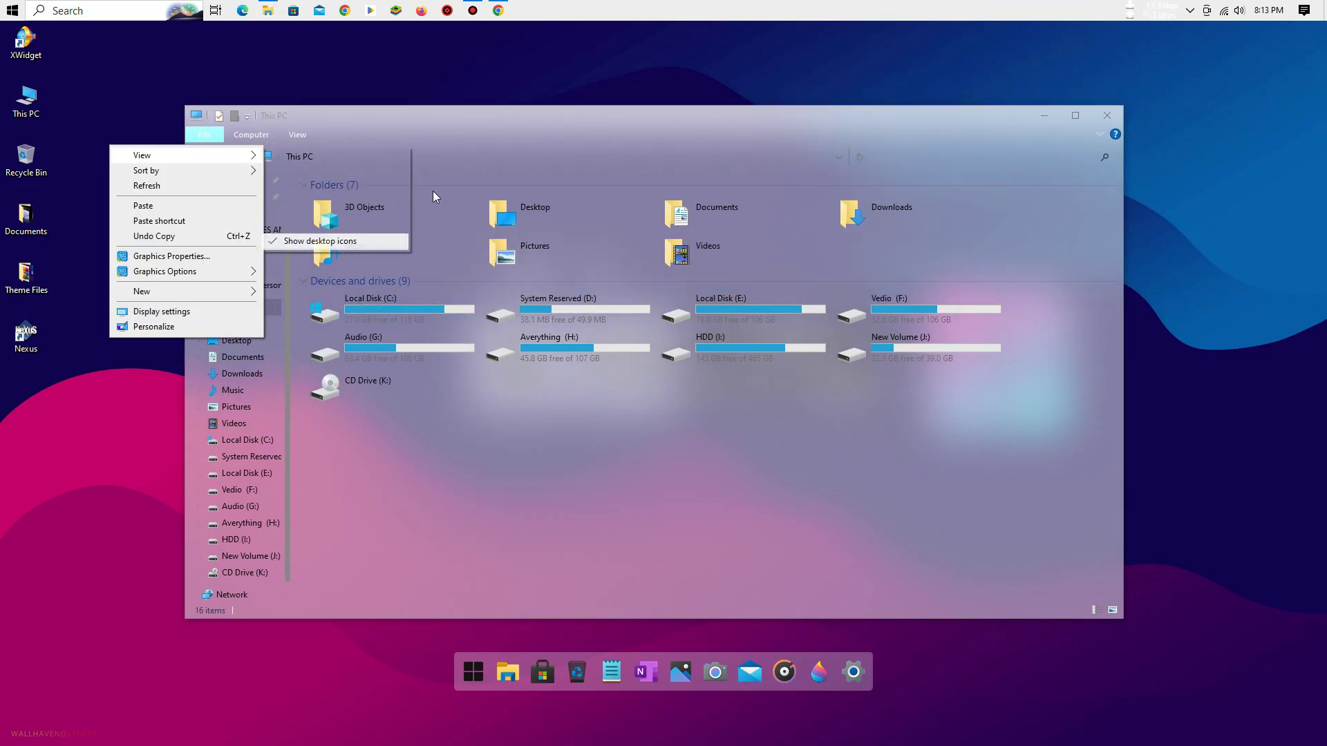
- Turn on automatic hiding of the taskbar in both tablet mode and desktop mode, and close Settings
{"action": "right_click", "coordinate": [629, 12]}
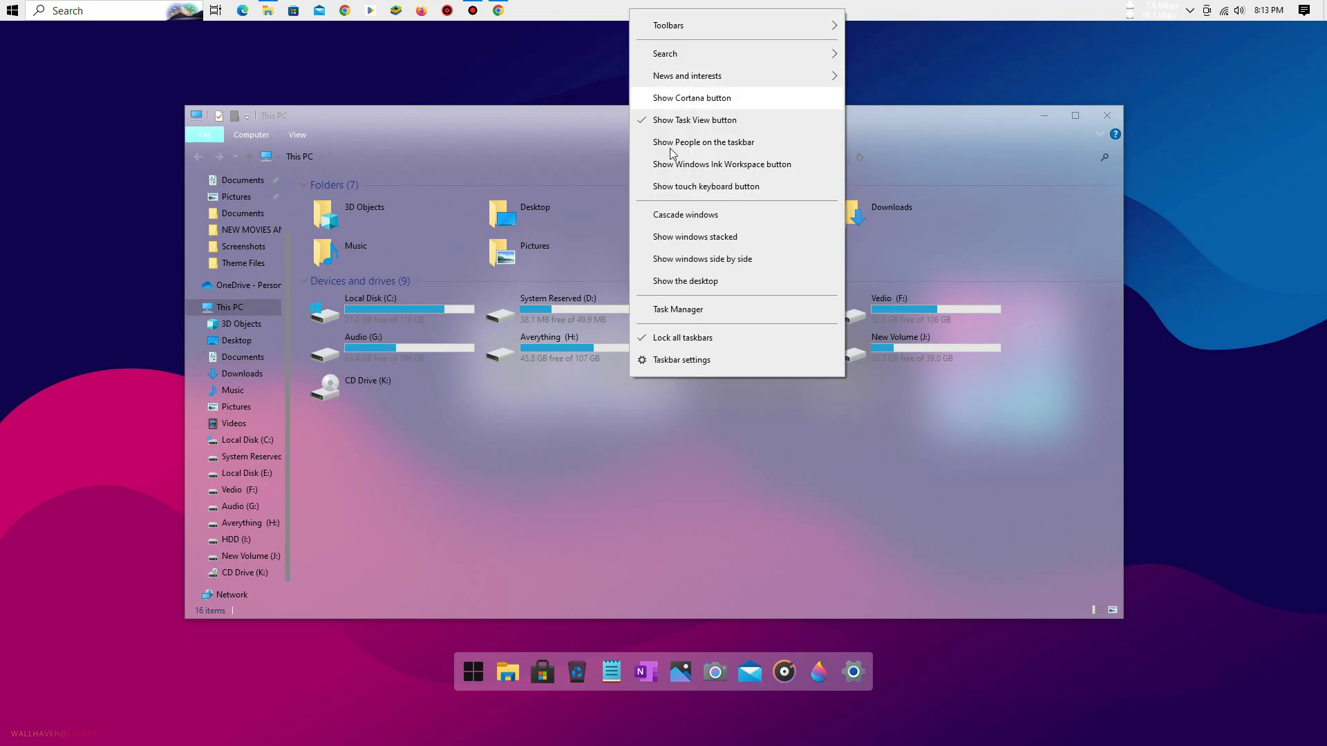
{"action": "left_click", "coordinate": [674, 358]}
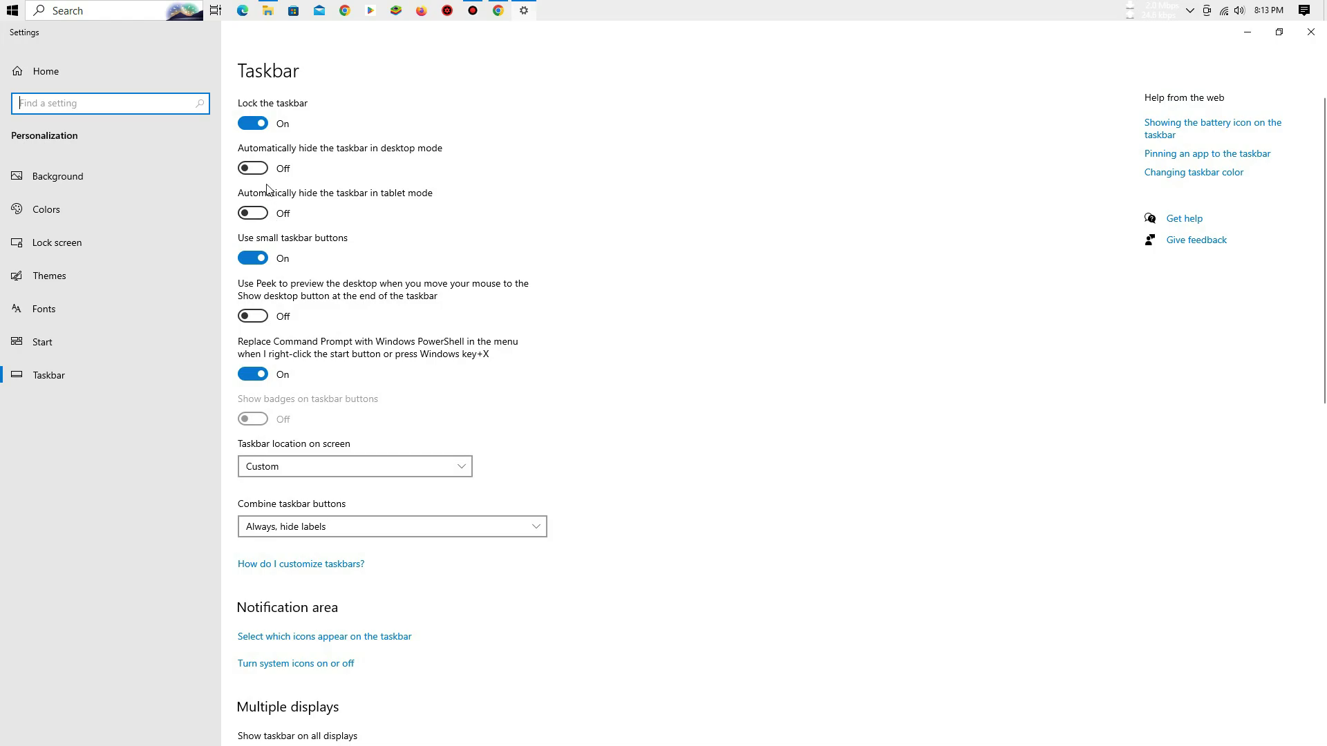
{"action": "left_click", "coordinate": [256, 215]}
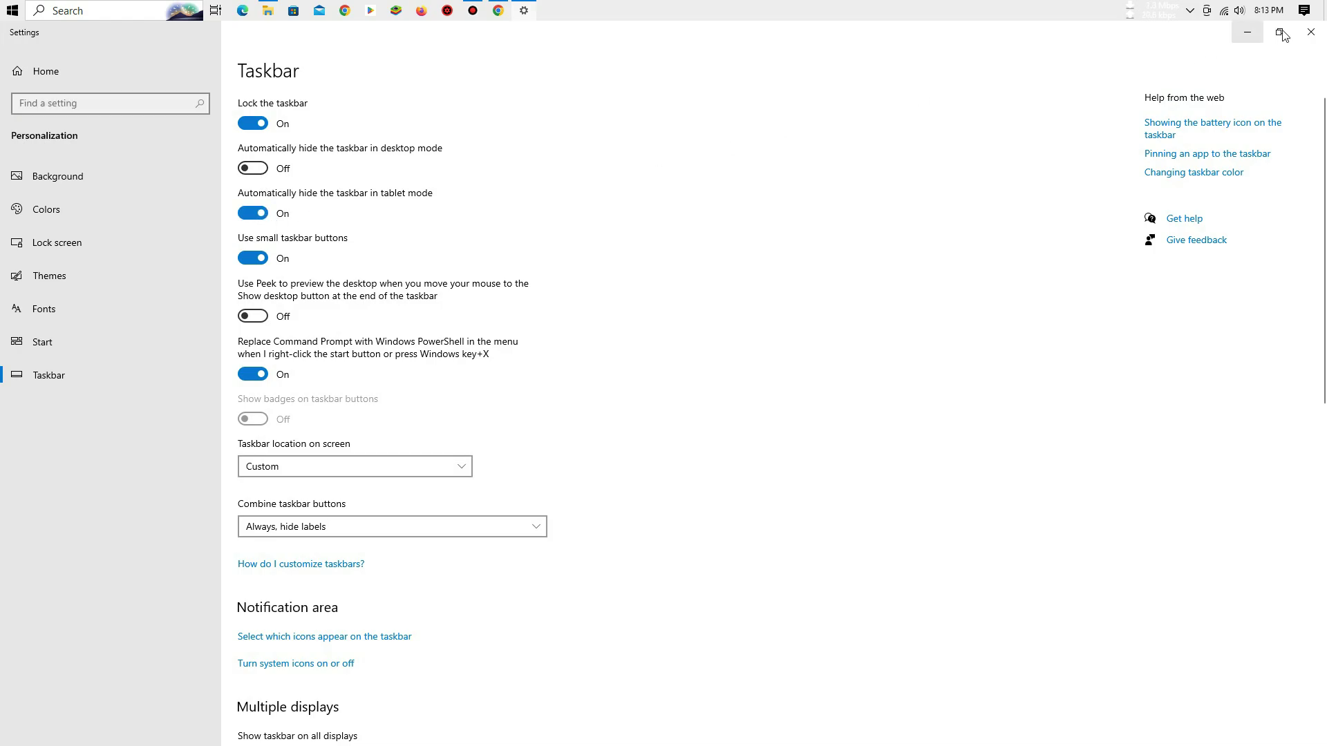
{"action": "left_click", "coordinate": [257, 170]}
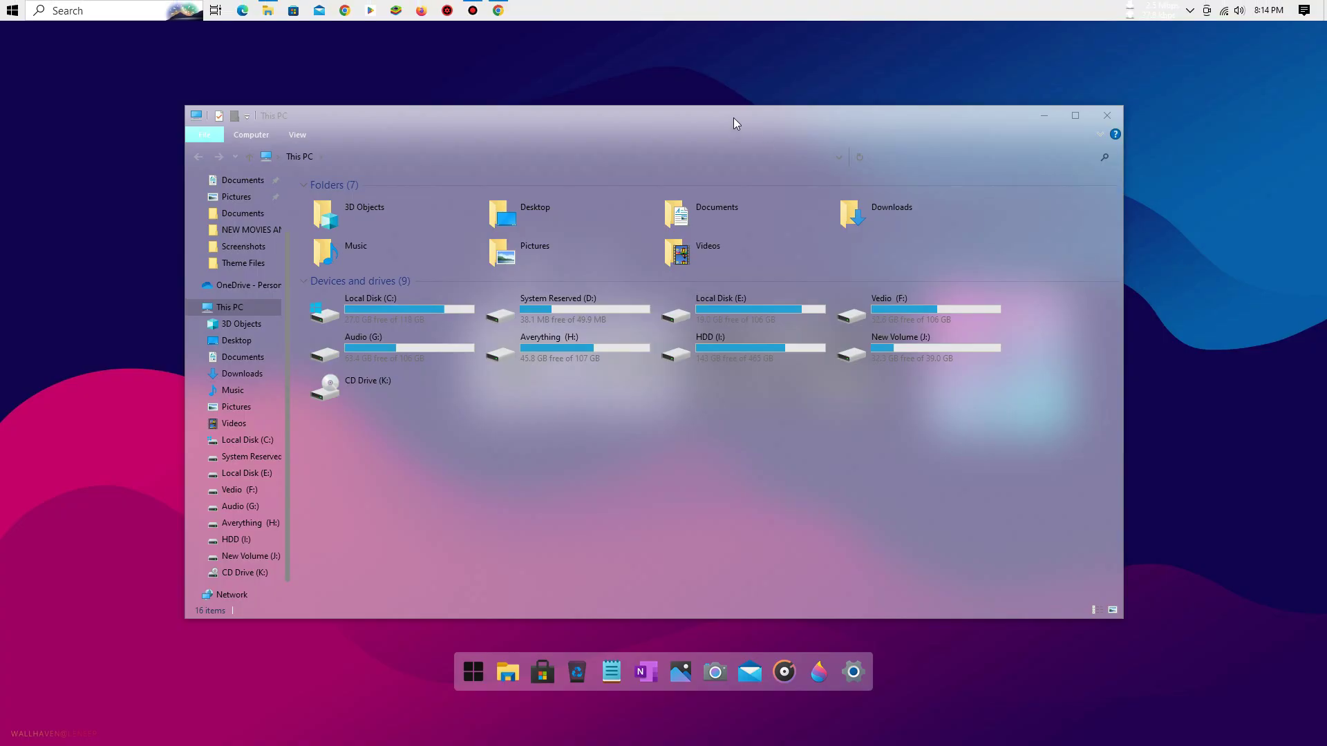
- Preview the finished desktop by moving and closing the This PC window, reopening it from the dock, and moving it again
{"action": "mouse_move", "coordinate": [735, 124]}
{"action": "left_mouse_down"}
{"action": "mouse_move", "coordinate": [716, 128]}
{"action": "mouse_move", "coordinate": [723, 109]}
{"action": "left_mouse_up"}
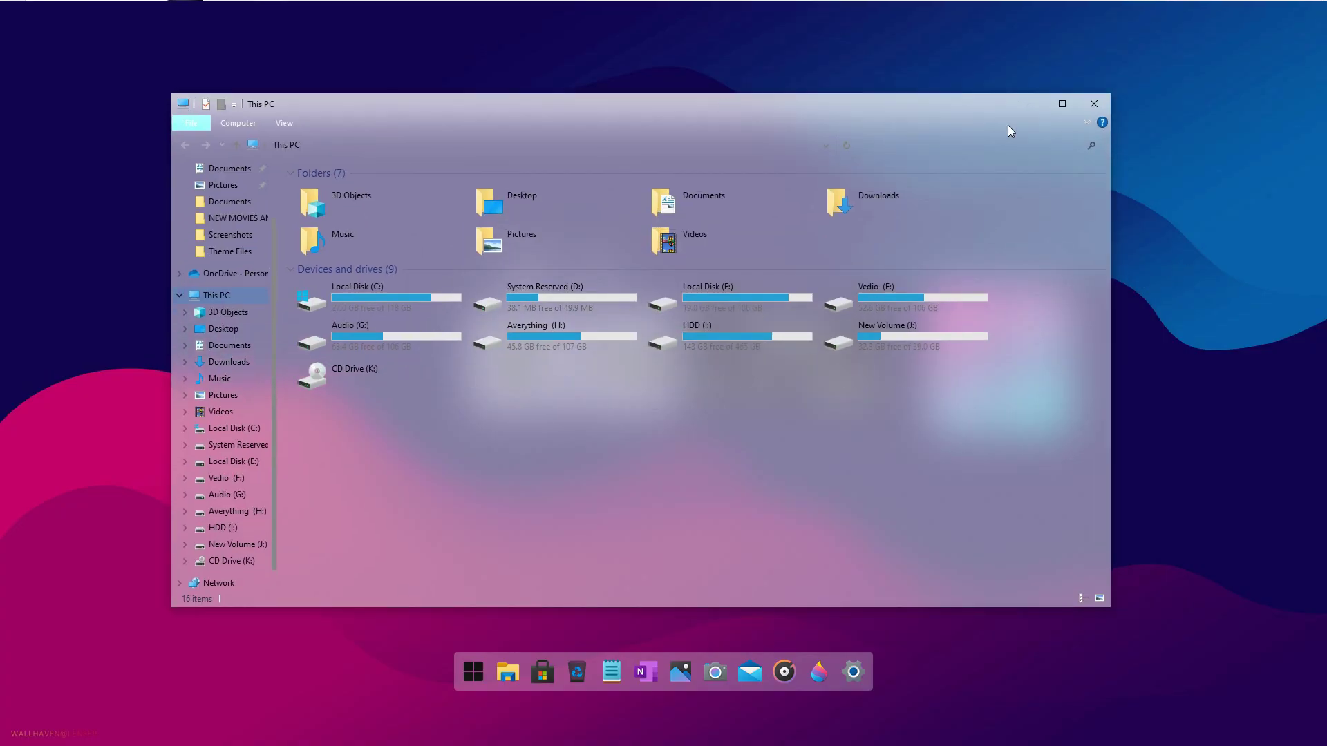
{"action": "left_click", "coordinate": [1082, 103]}
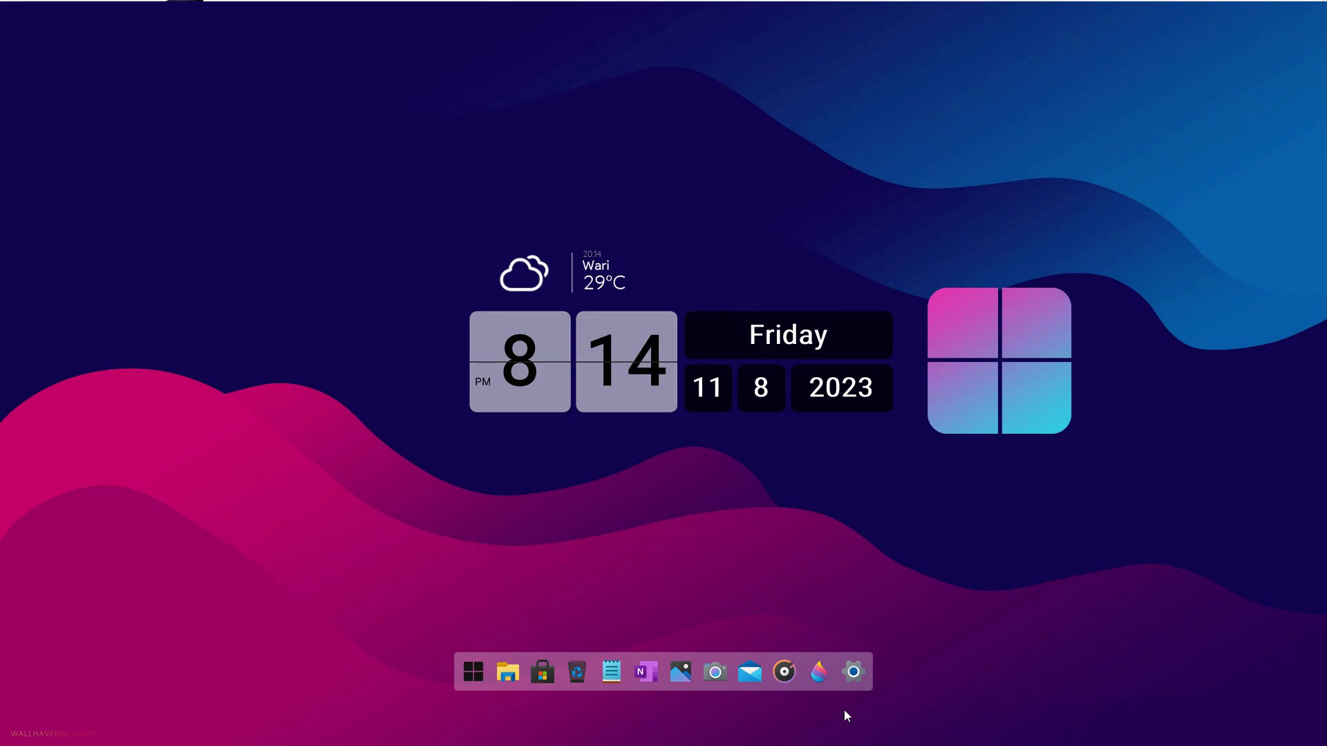
{"action": "left_click", "coordinate": [508, 663]}
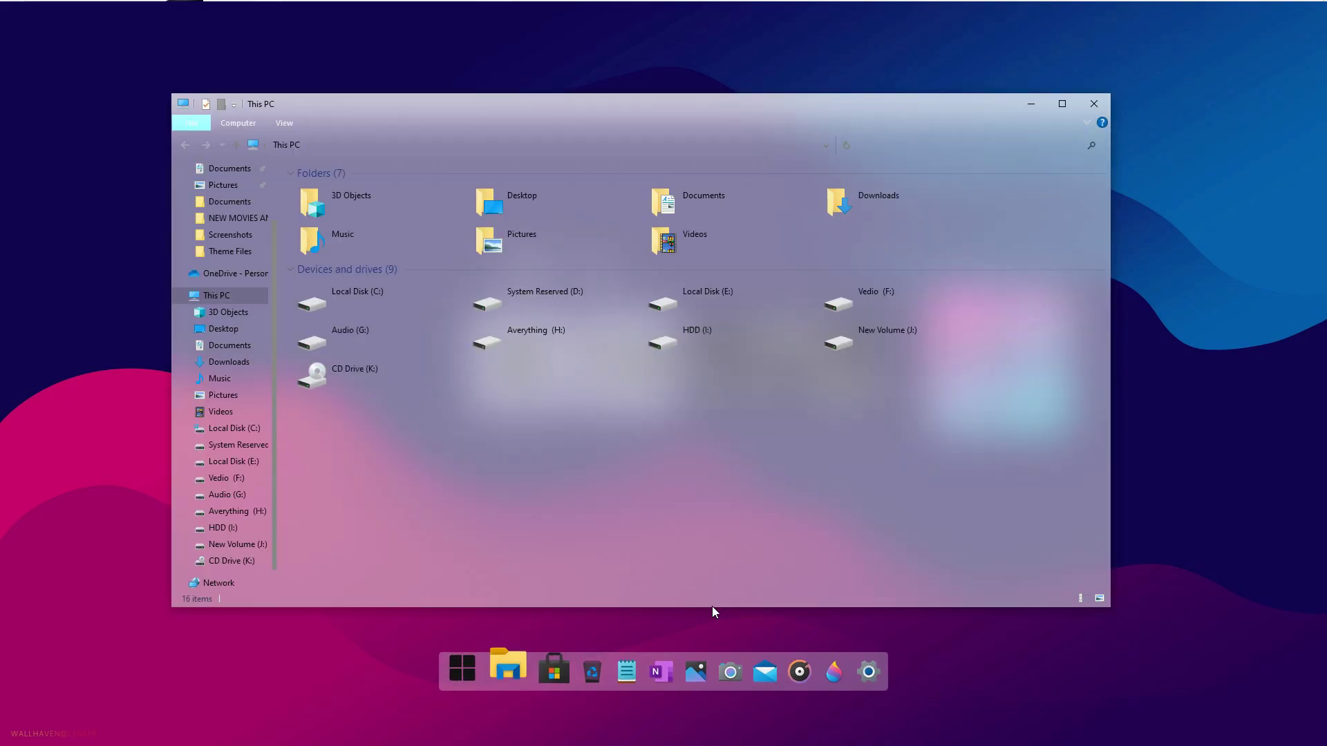
{"action": "left_click_drag", "start_coordinate": [913, 109], "coordinate": [894, 67]}
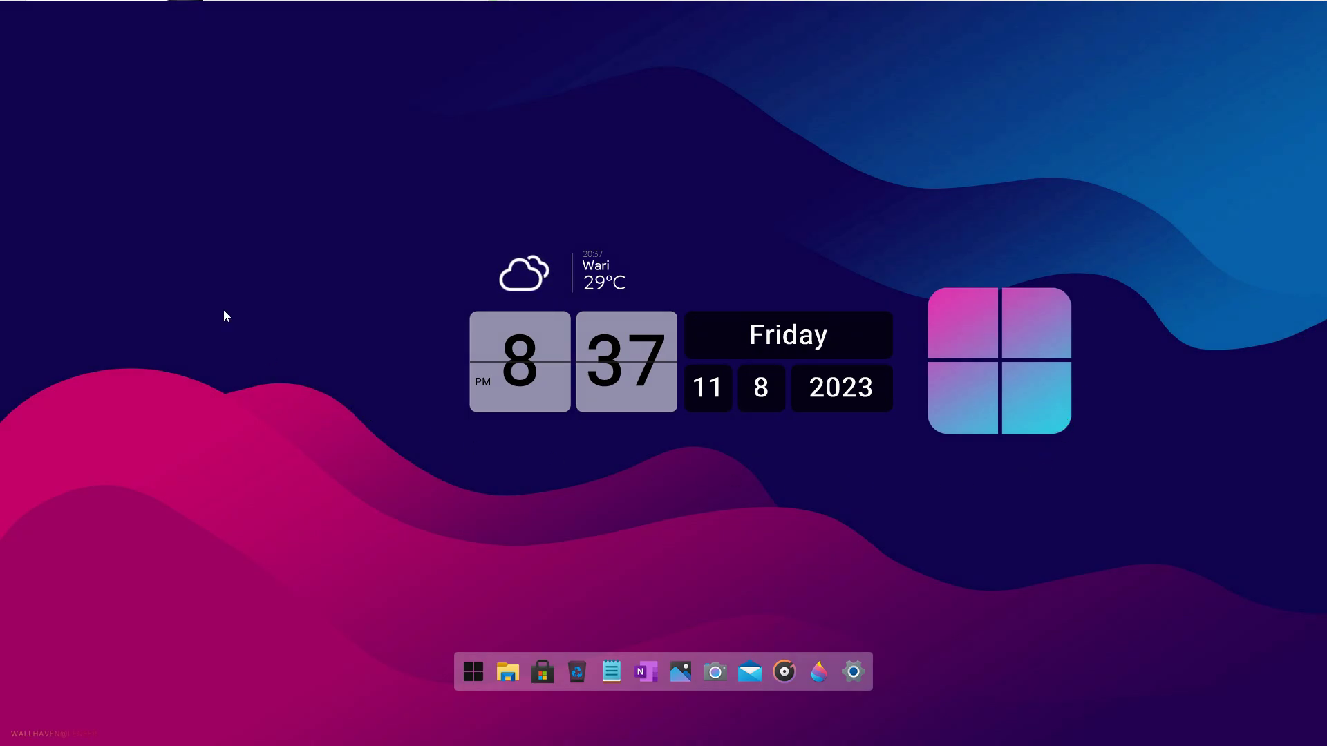
- Show the desktop icons again
{"action": "right_click", "coordinate": [201, 284]}
{"action": "mouse_move", "coordinate": [235, 295]}
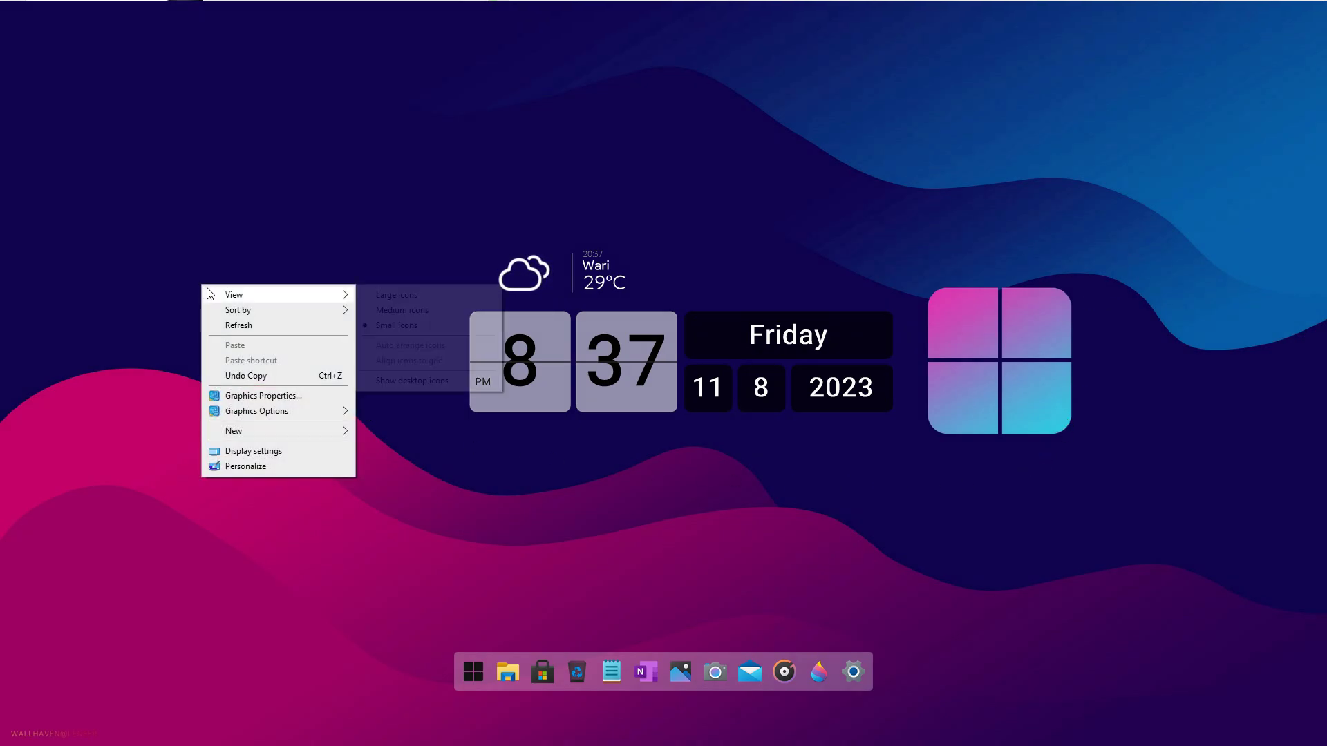
{"action": "left_click", "coordinate": [380, 382]}
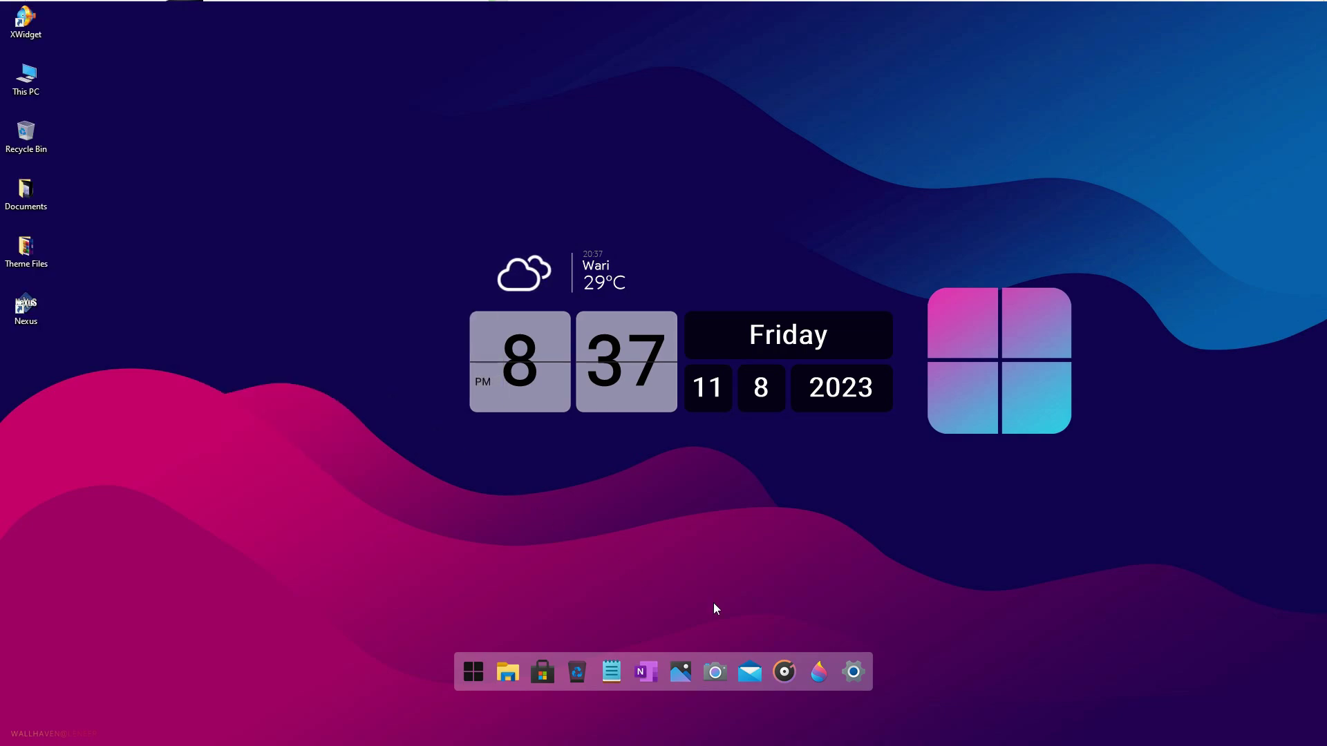
- Exit the Nexus dock from its own options and confirm closing it
{"action": "right_click", "coordinate": [857, 665]}
{"action": "mouse_move", "coordinate": [880, 650]}
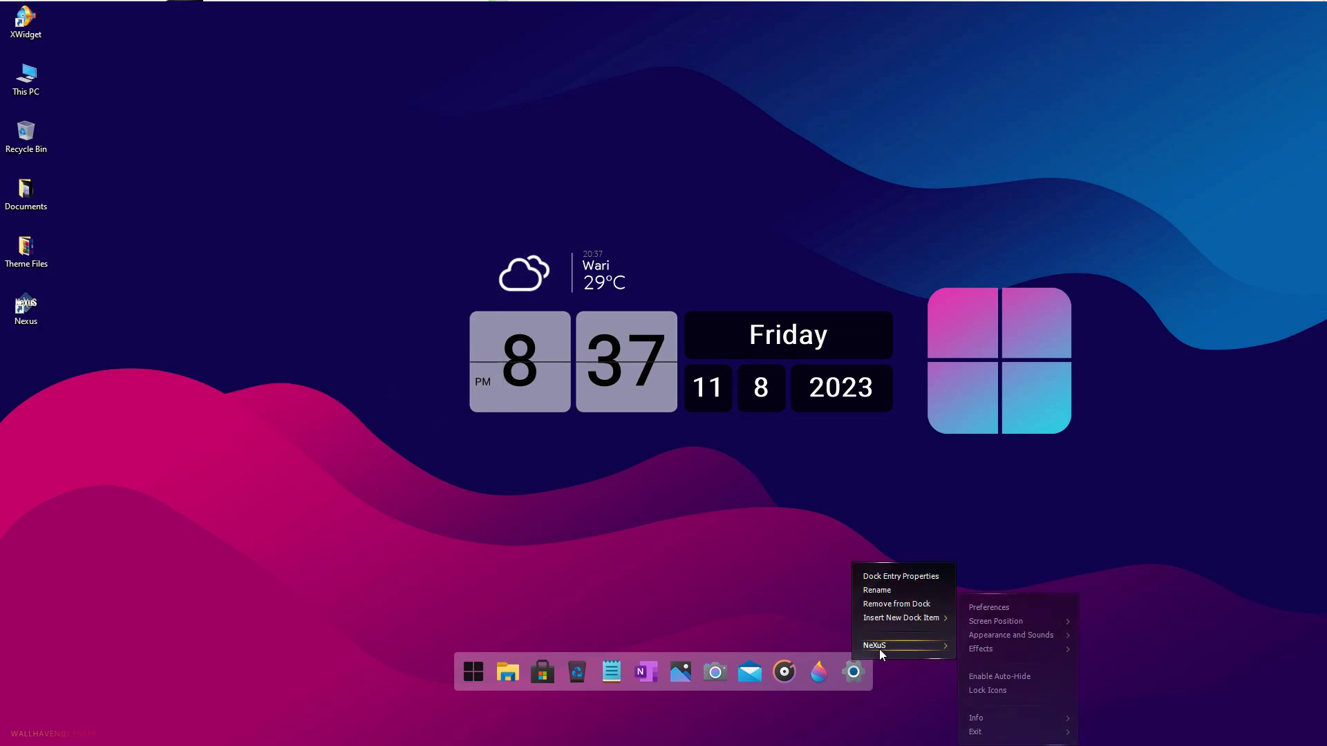
{"action": "mouse_move", "coordinate": [982, 732]}
{"action": "left_click", "coordinate": [1098, 734]}
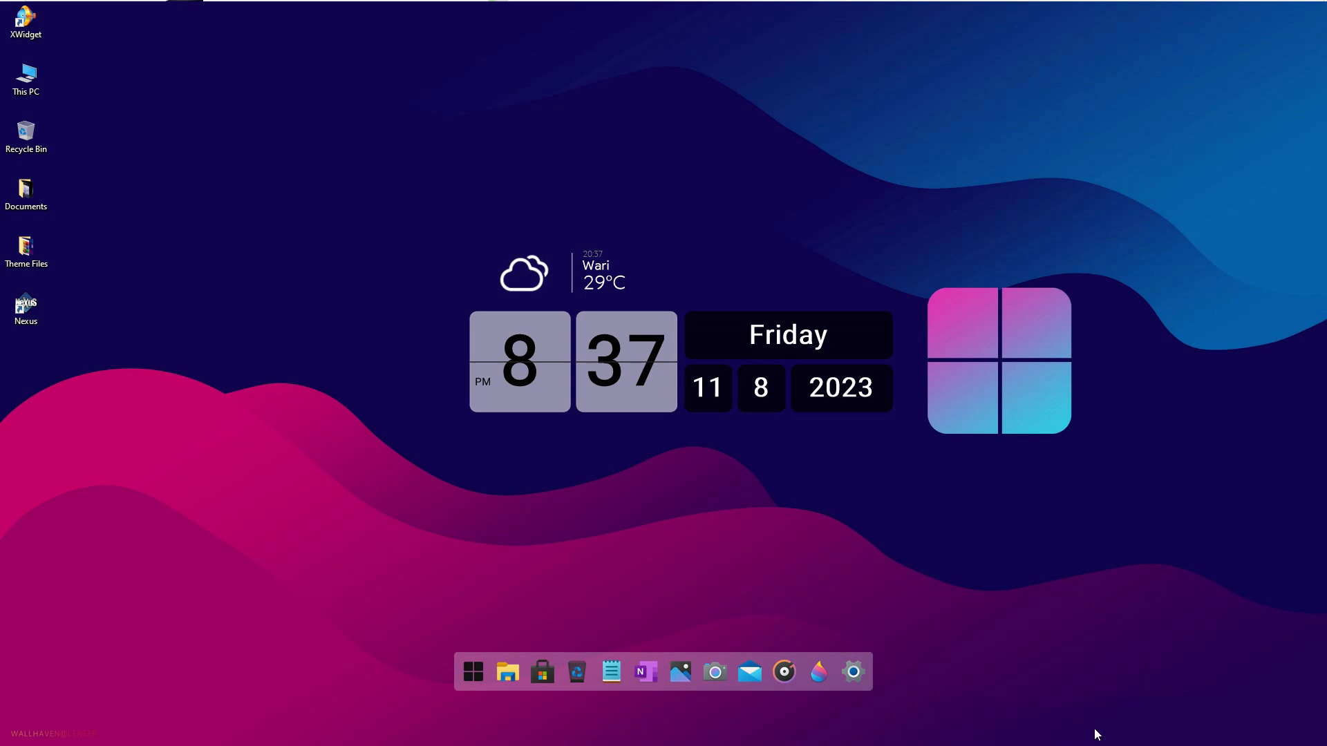
{"action": "left_click", "coordinate": [748, 431]}
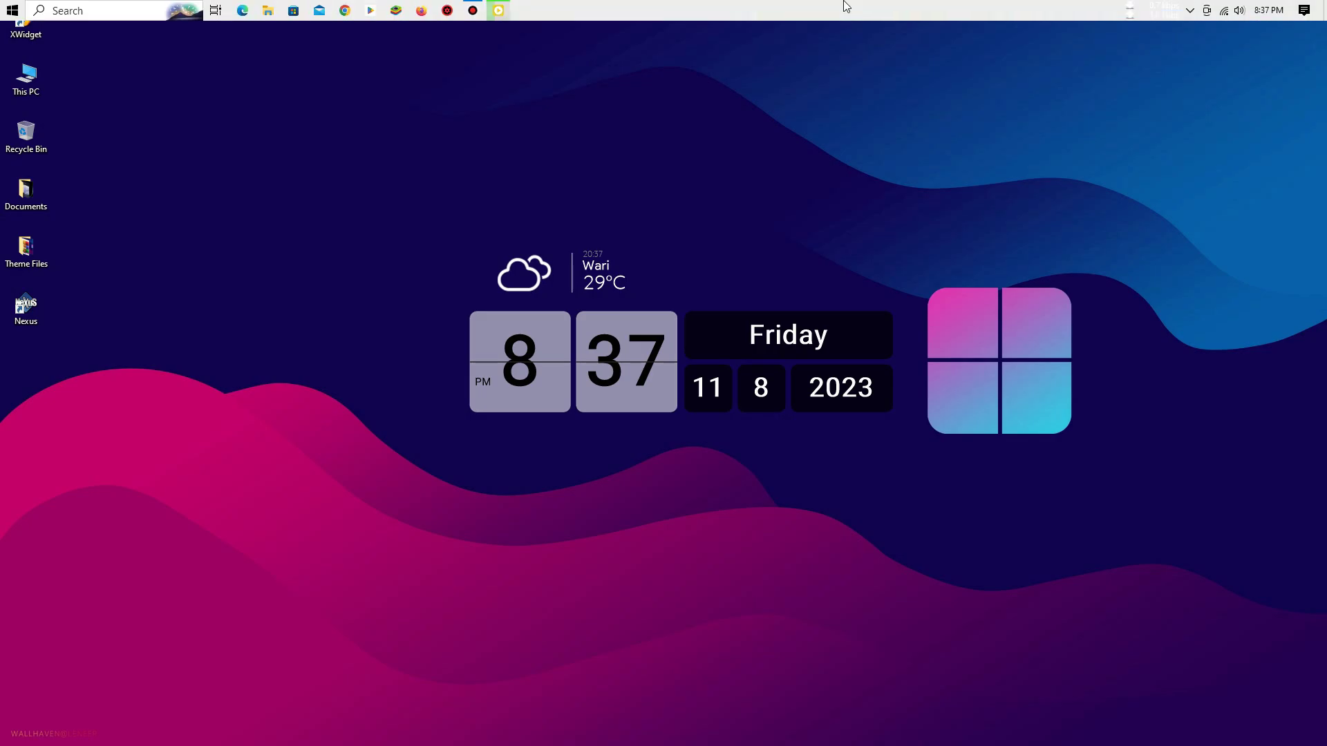
- Turn off automatic hiding of the taskbar in desktop mode and close Settings
{"action": "right_click", "coordinate": [847, 7]}
{"action": "left_click", "coordinate": [875, 360]}
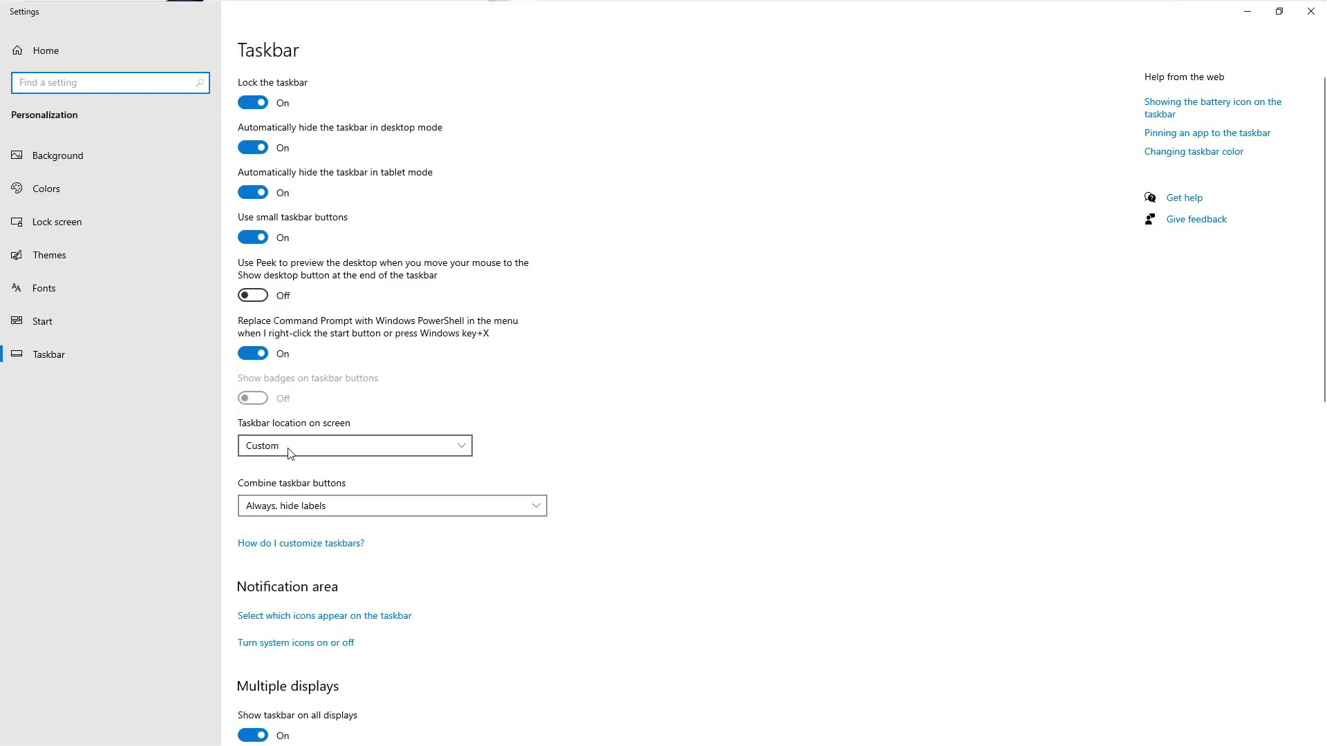
{"action": "left_click", "coordinate": [266, 158]}
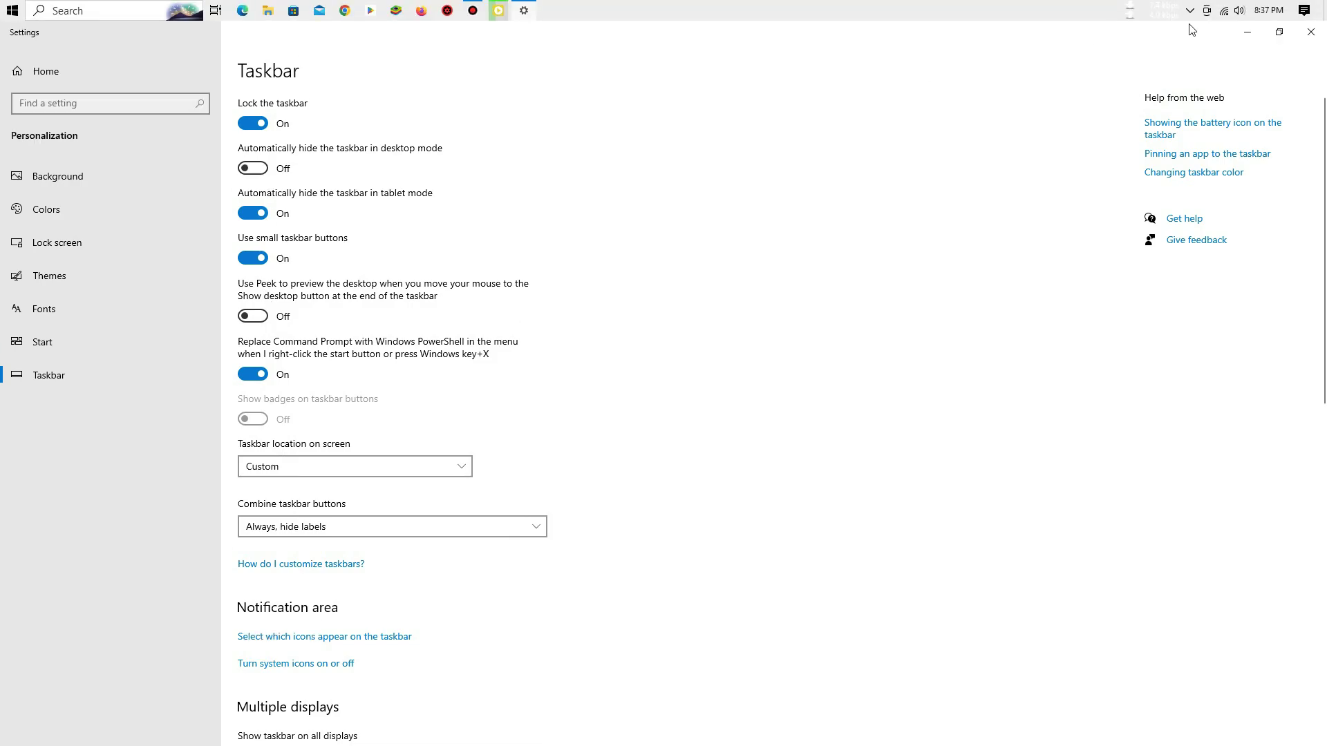
{"action": "left_click", "coordinate": [1309, 32]}
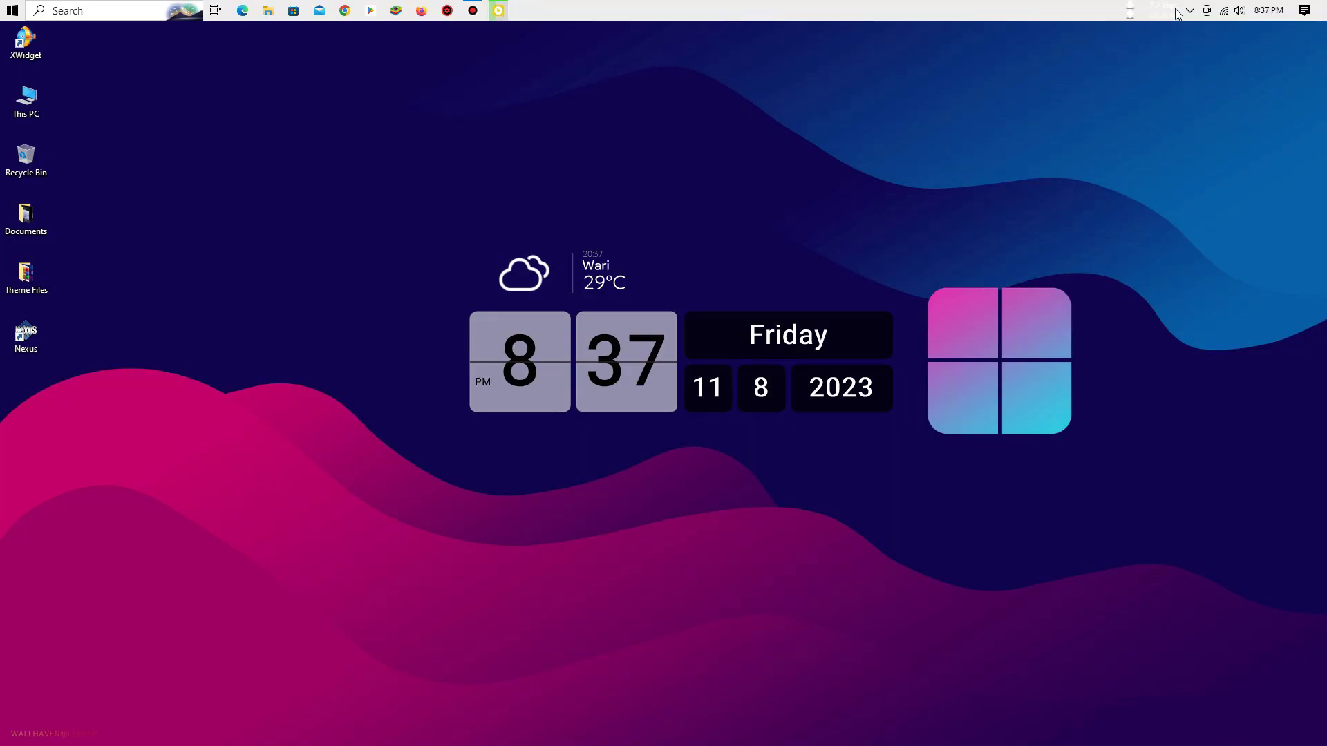
- Exit XWidget from its hidden notification-area icon to remove the clock and weather widgets from the desktop
{"action": "left_click", "coordinate": [1189, 11]}
{"action": "right_click", "coordinate": [1204, 92]}
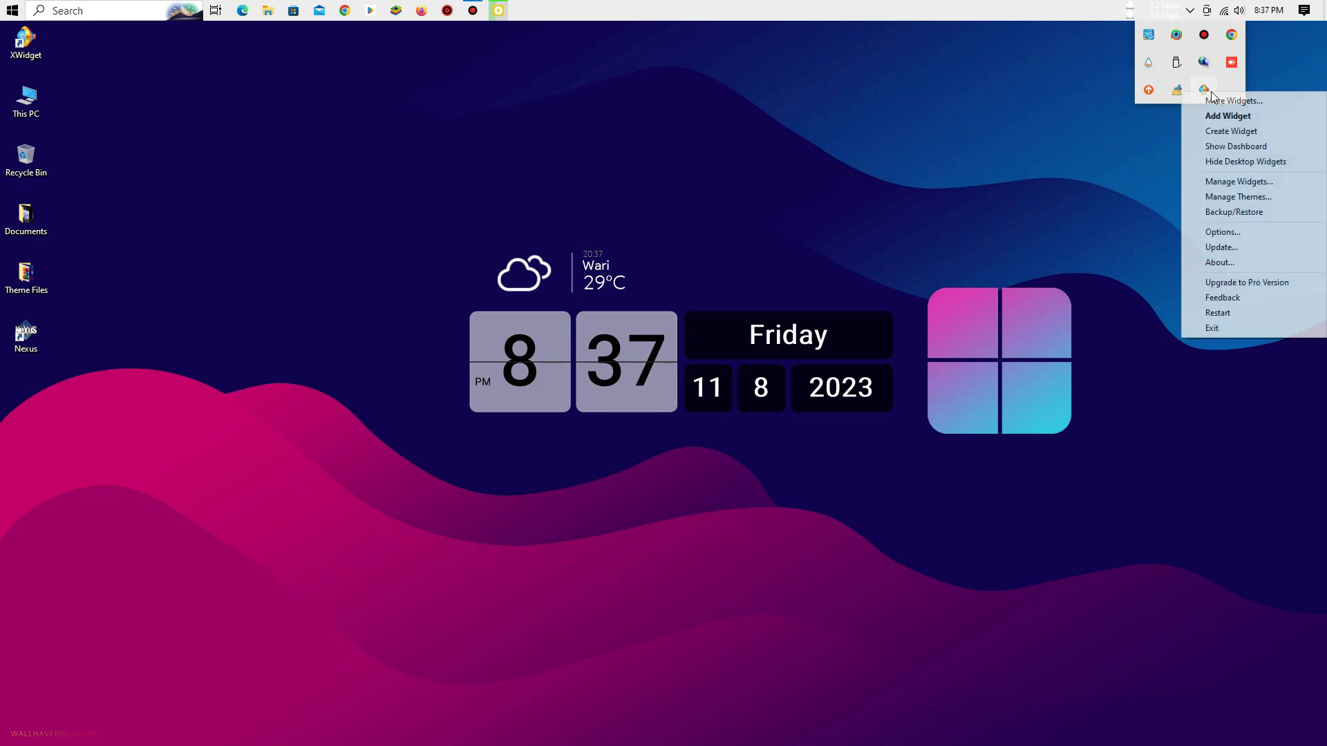
{"action": "left_click", "coordinate": [1206, 328]}
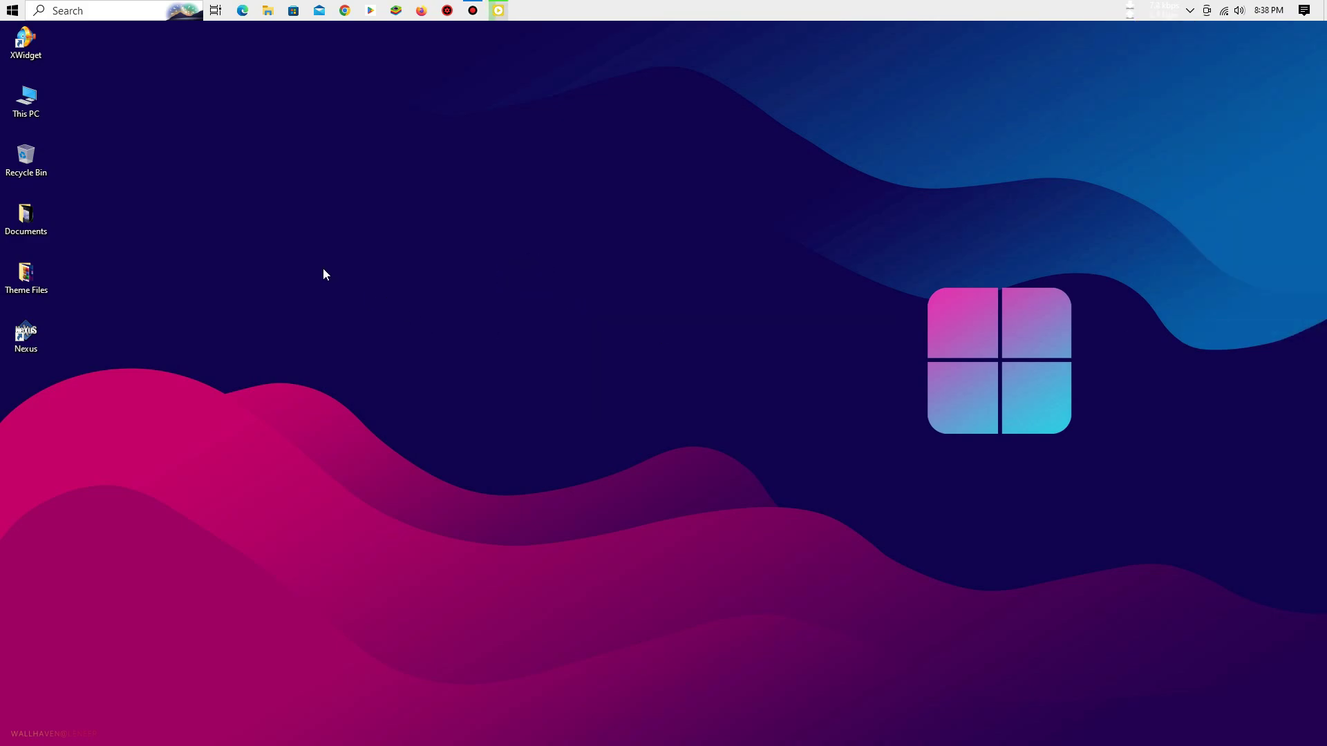
- Run the uninstall script in Theme Files > Release_x64 > Release as administrator, and check the File Explorer look by opening and closing This PC
{"action": "double_click", "coordinate": [29, 280]}
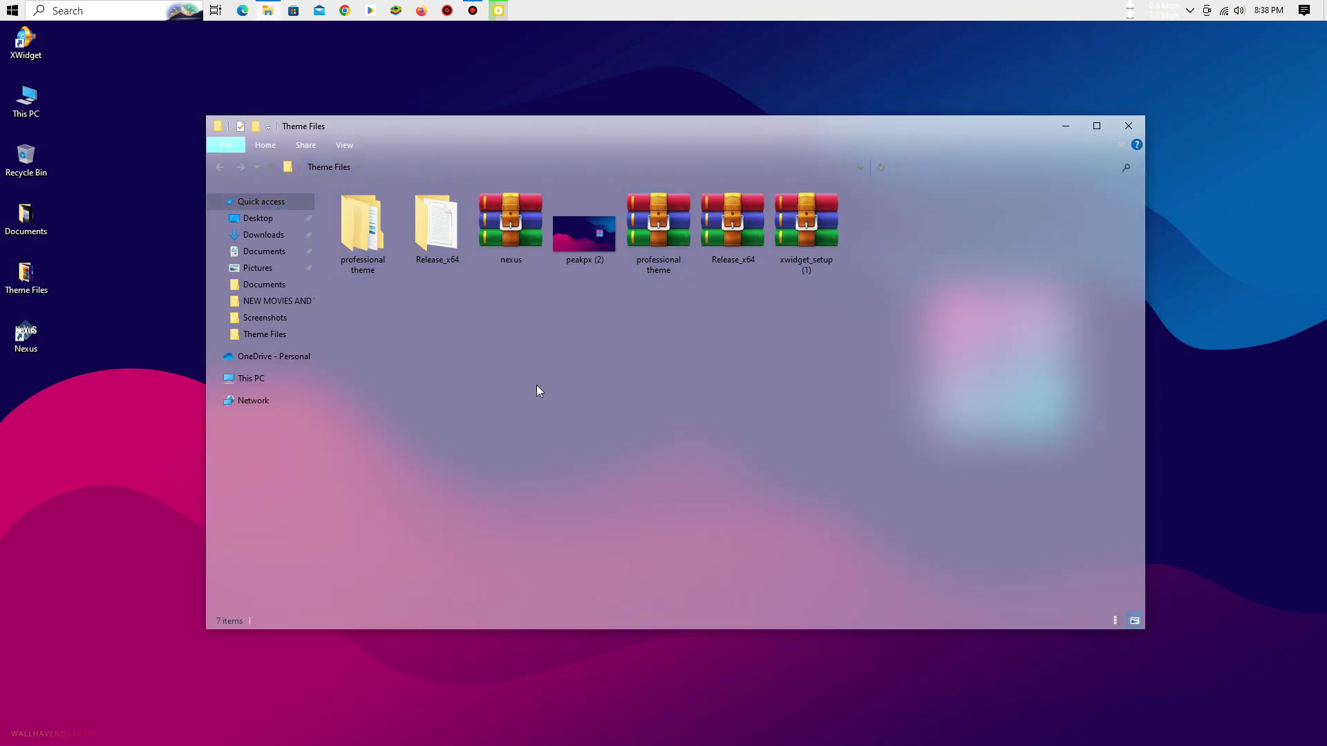
{"action": "double_click", "coordinate": [445, 238]}
{"action": "double_click", "coordinate": [387, 212]}
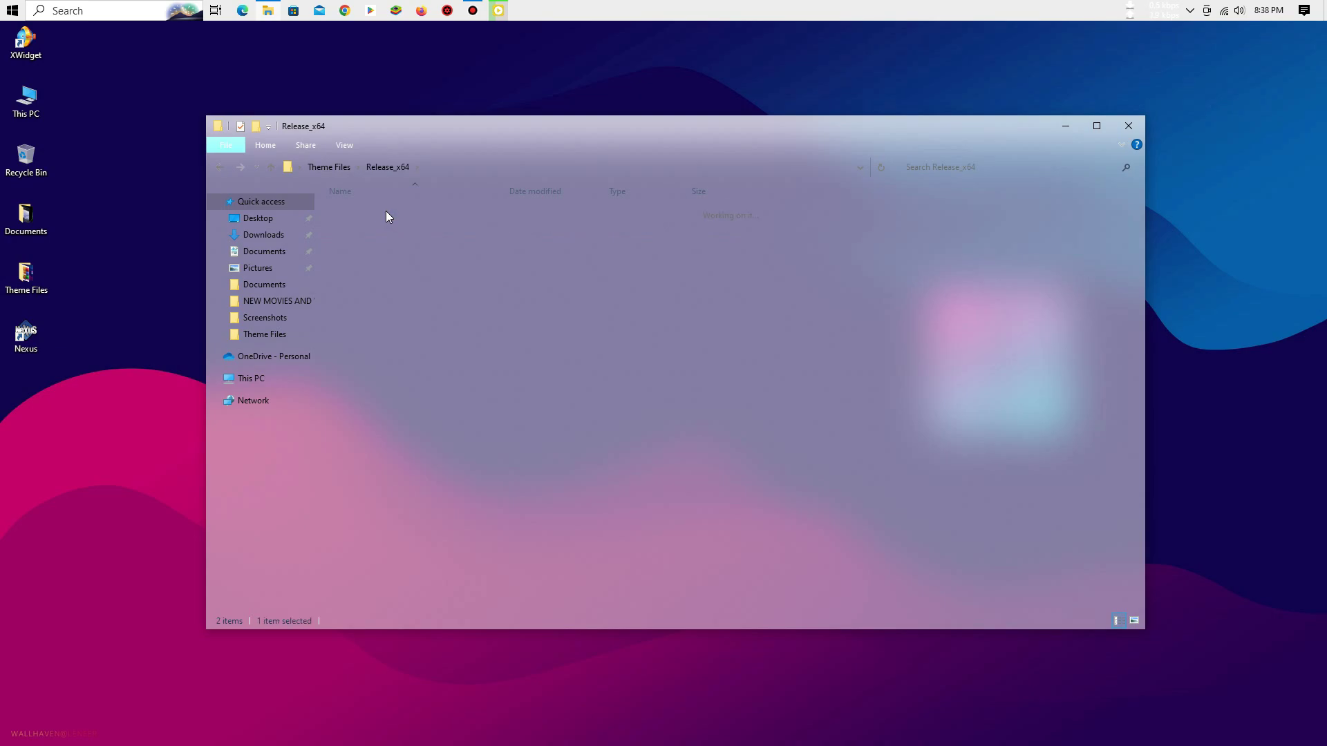
{"action": "right_click", "coordinate": [354, 255]}
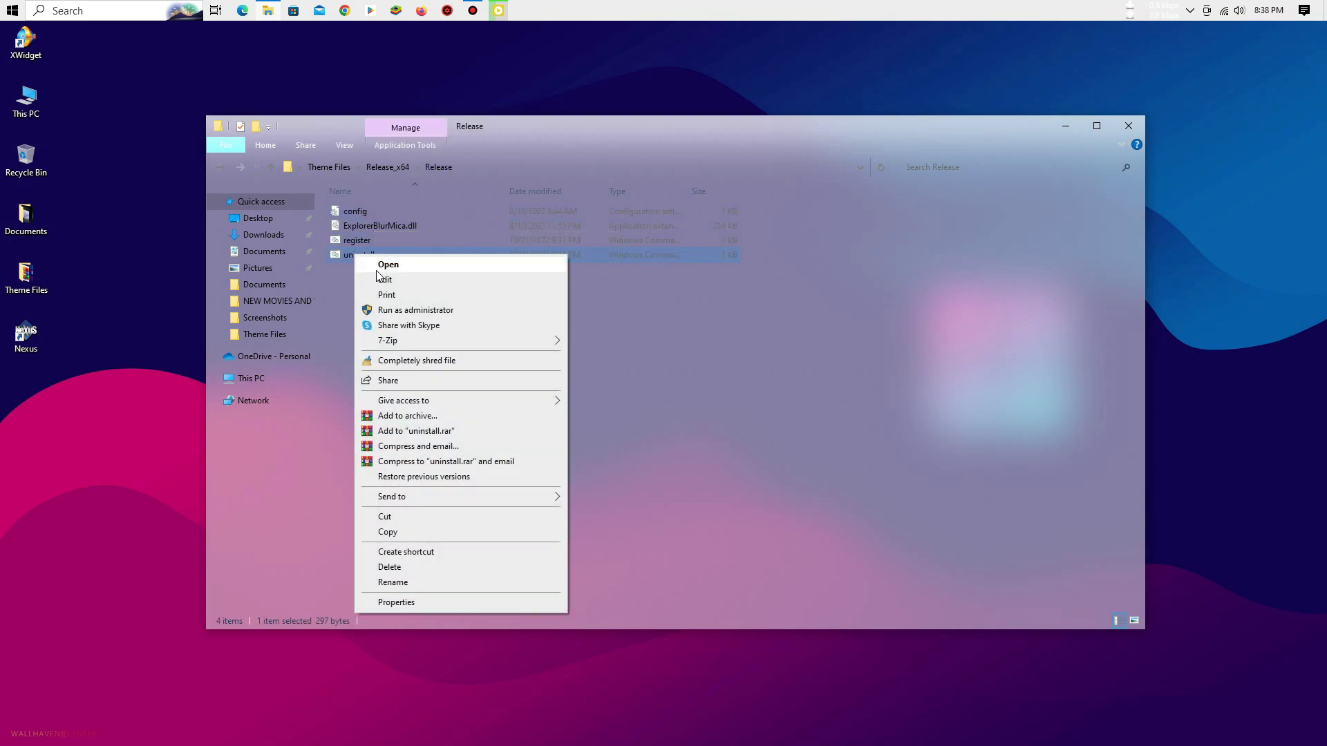
{"action": "left_click", "coordinate": [385, 311]}
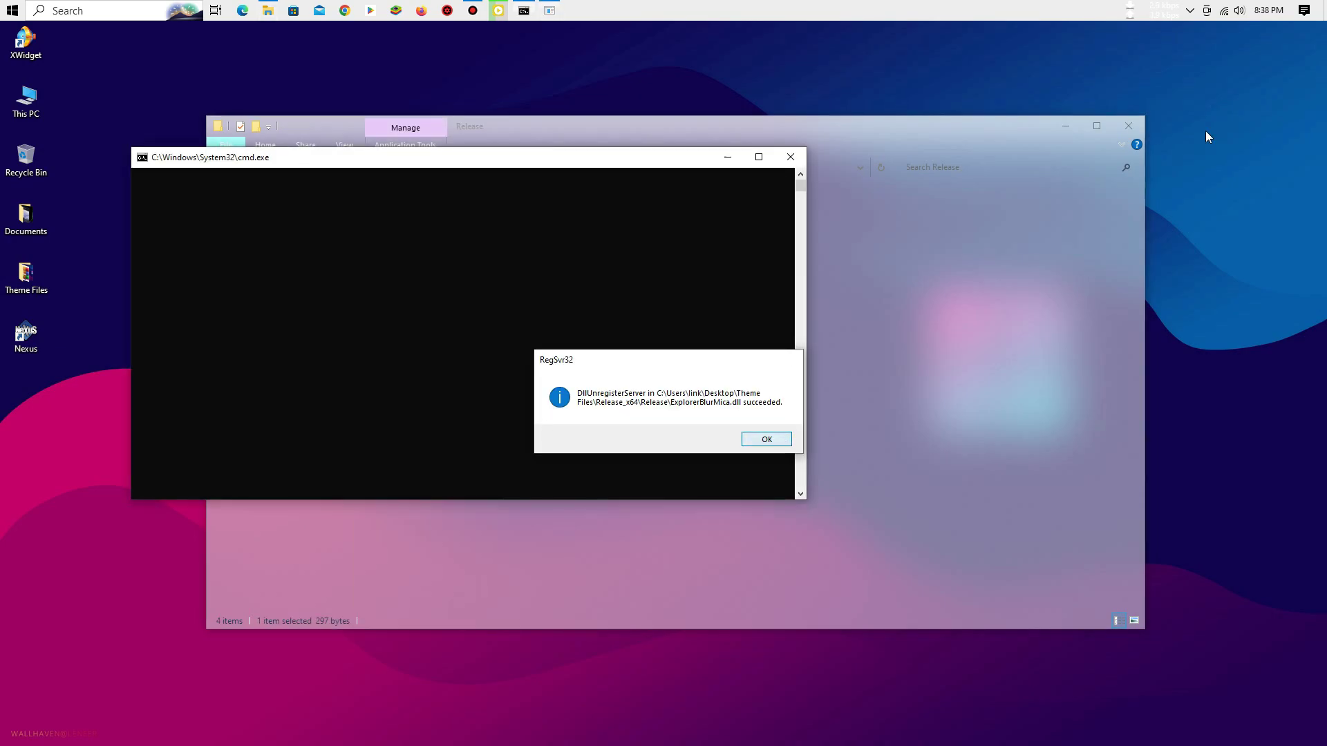
{"action": "key", "text": "Return"}
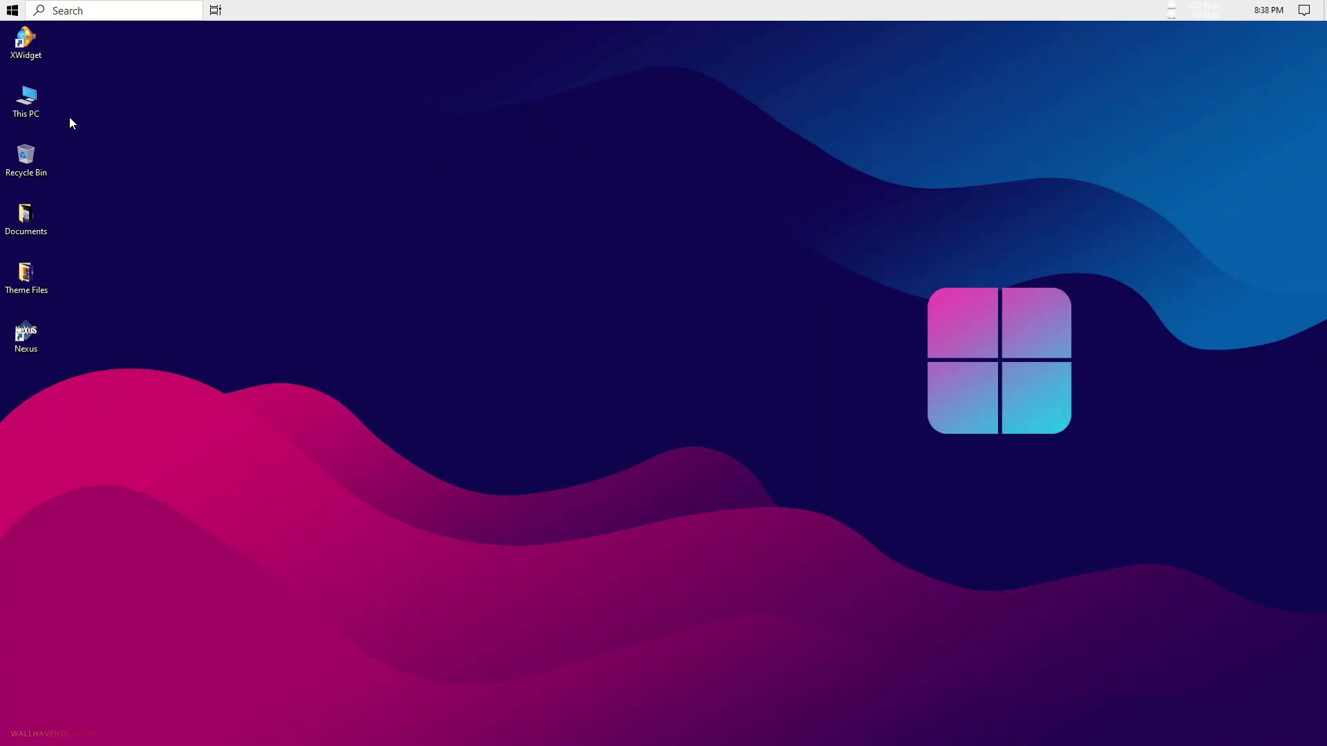
{"action": "key", "text": "super+e"}
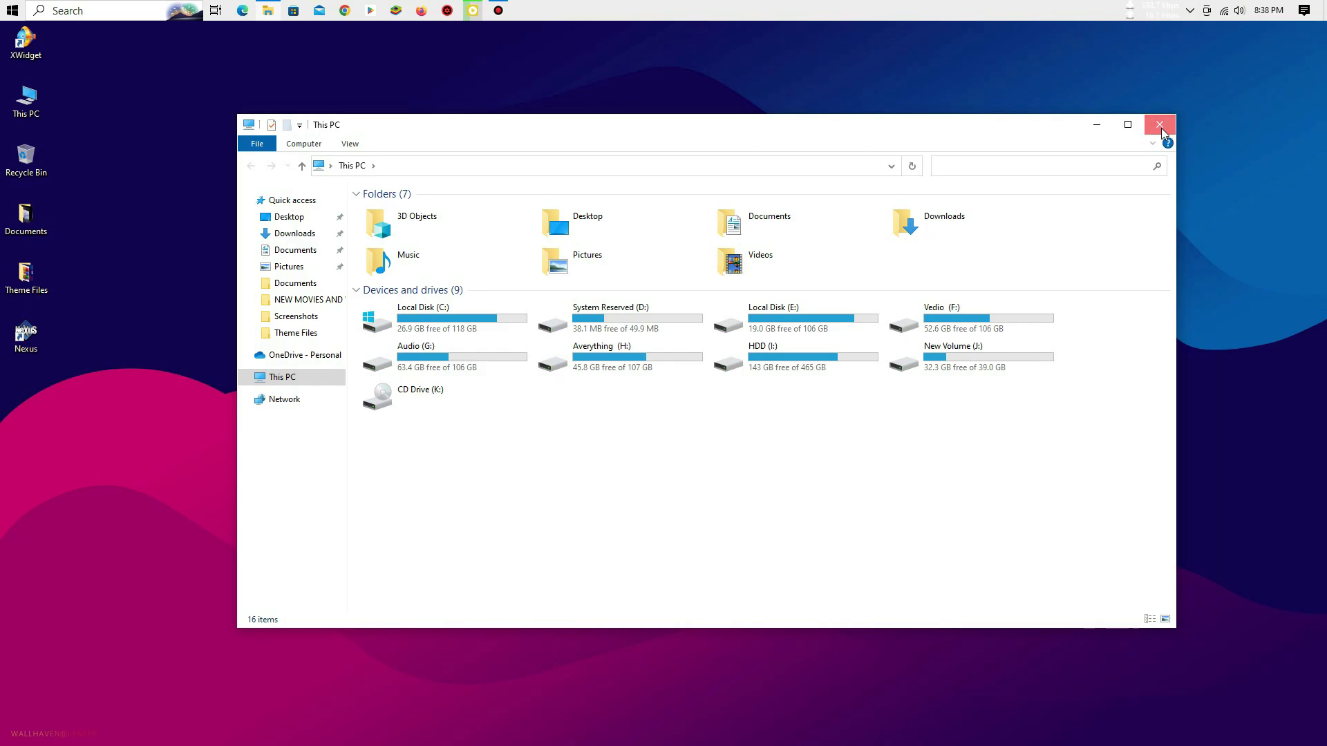
{"action": "left_click", "coordinate": [1159, 125]}
- Open Programs and Features by way of Apps & features, and close the Settings window
{"action": "right_click", "coordinate": [11, 11]}
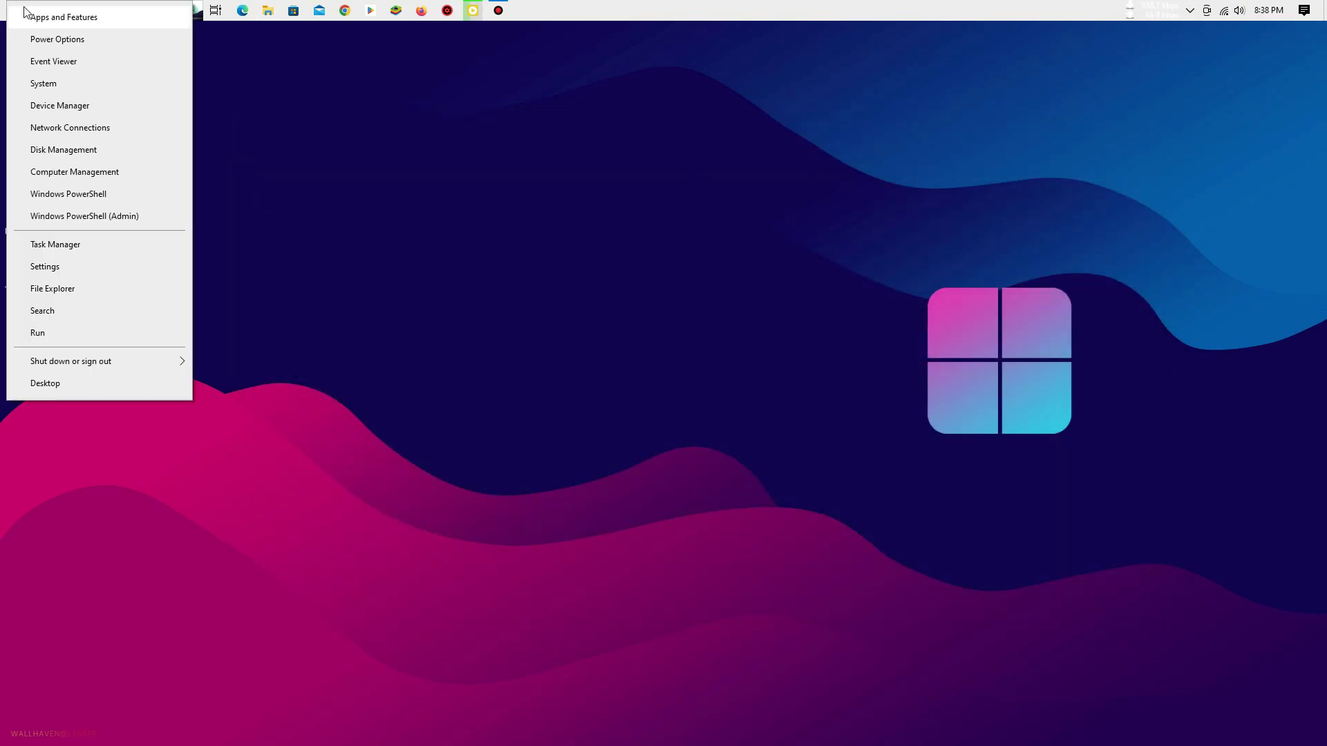
{"action": "left_click", "coordinate": [47, 16]}
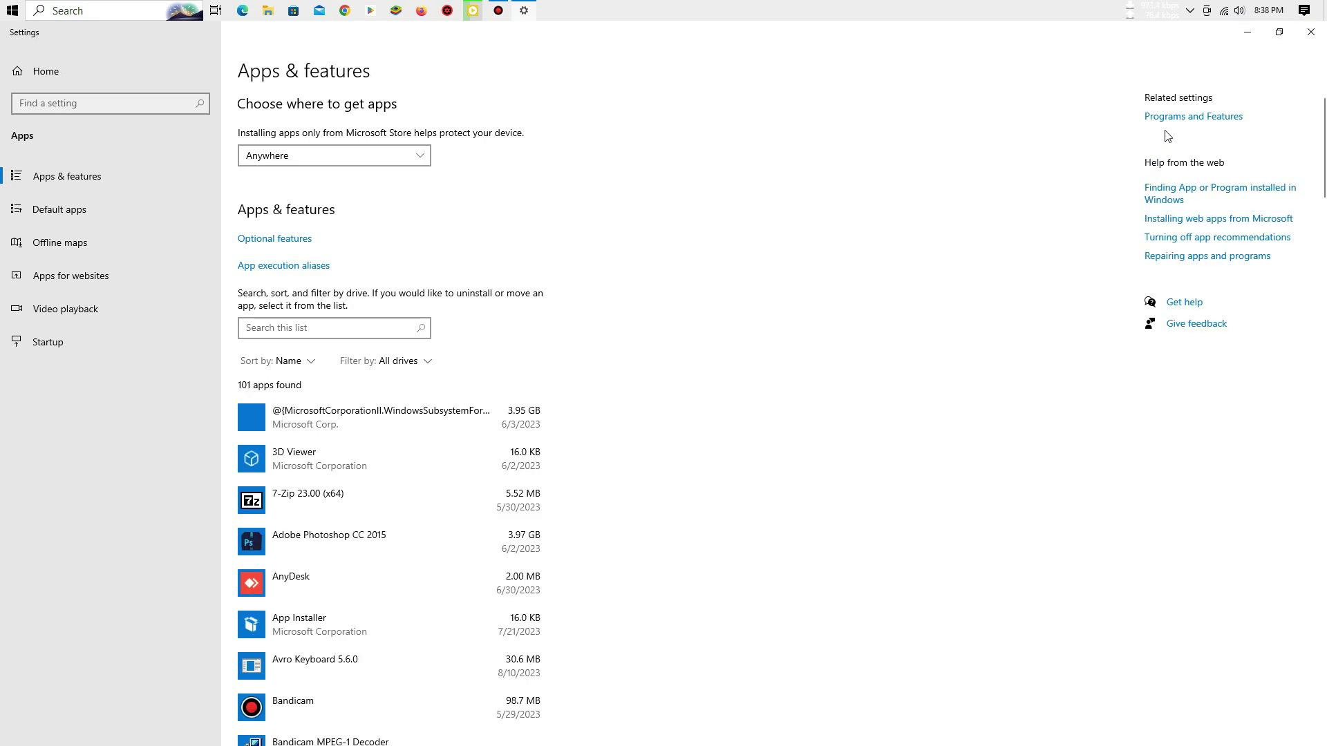
{"action": "left_click", "coordinate": [1310, 36]}
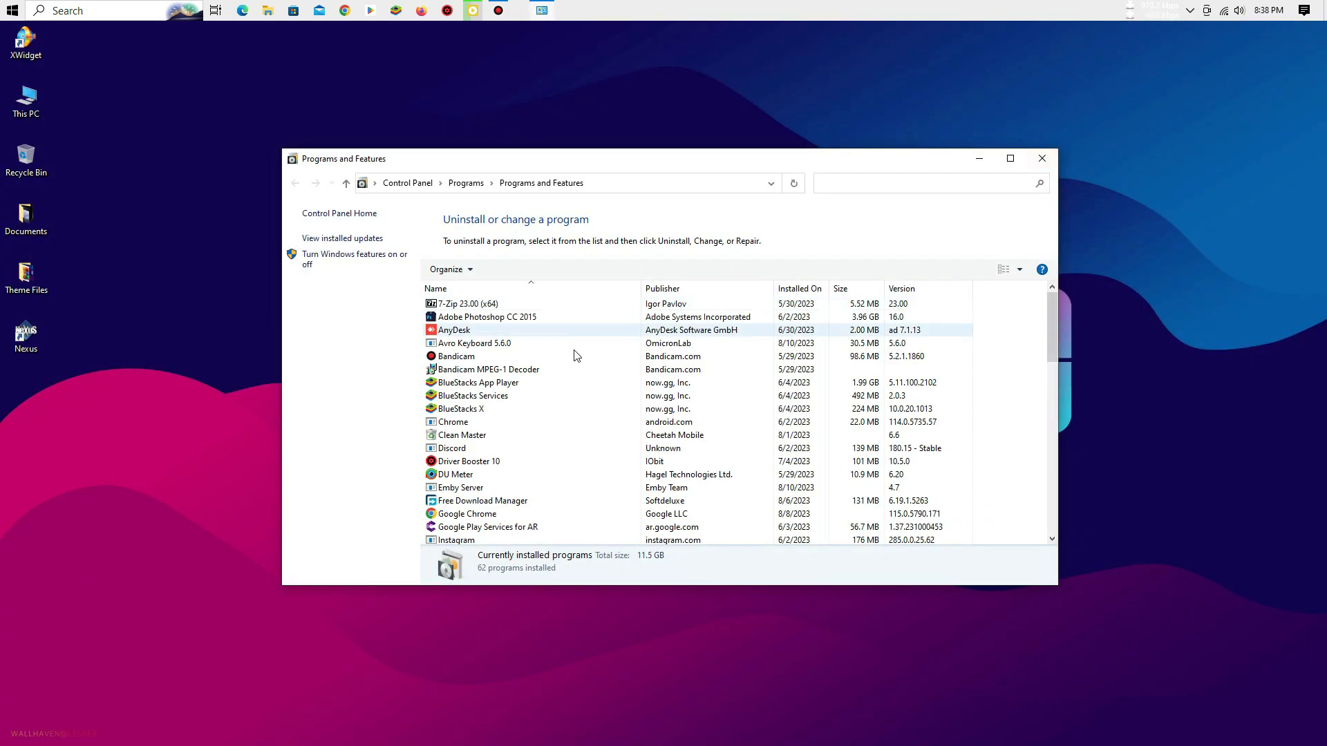
- Uninstall Nexus completely, including all its themes and all unused shared files
{"action": "left_click", "coordinate": [524, 393]}
{"action": "key", "text": "n"}
{"action": "right_click", "coordinate": [448, 333]}
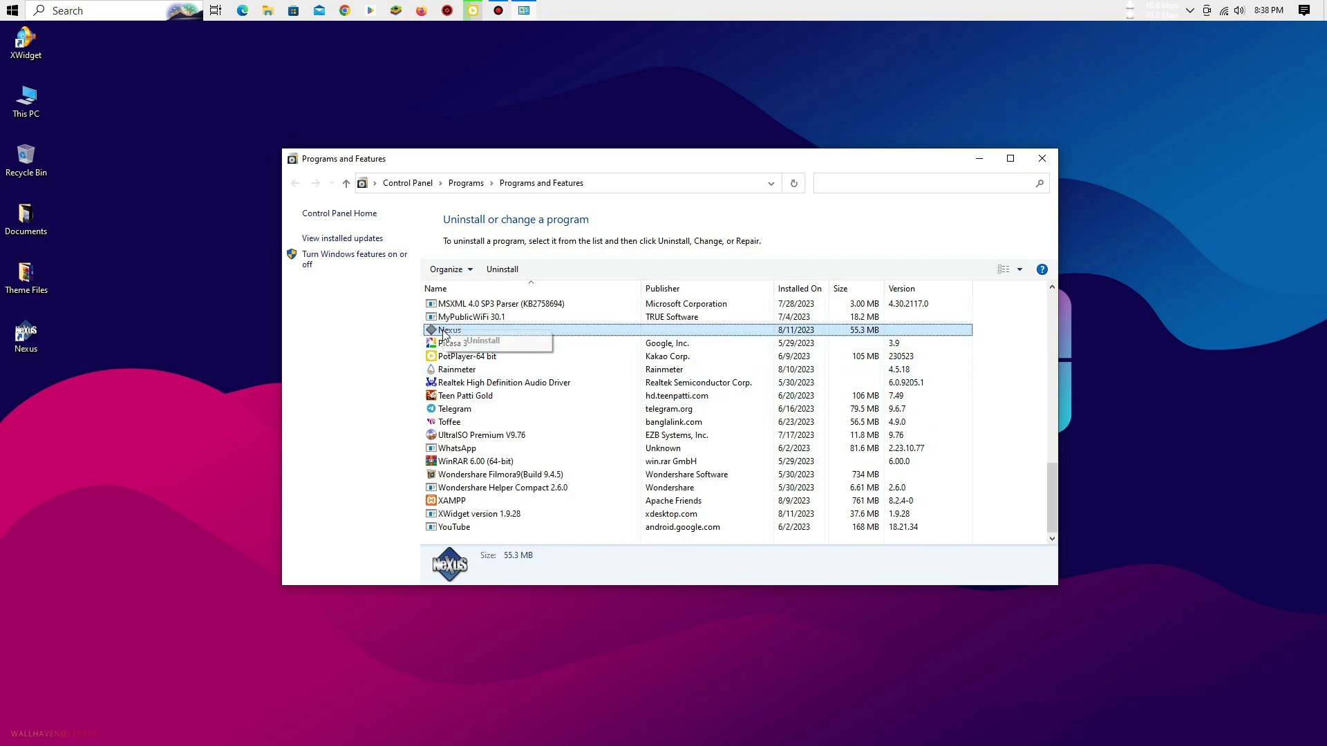
{"action": "left_click", "coordinate": [484, 343]}
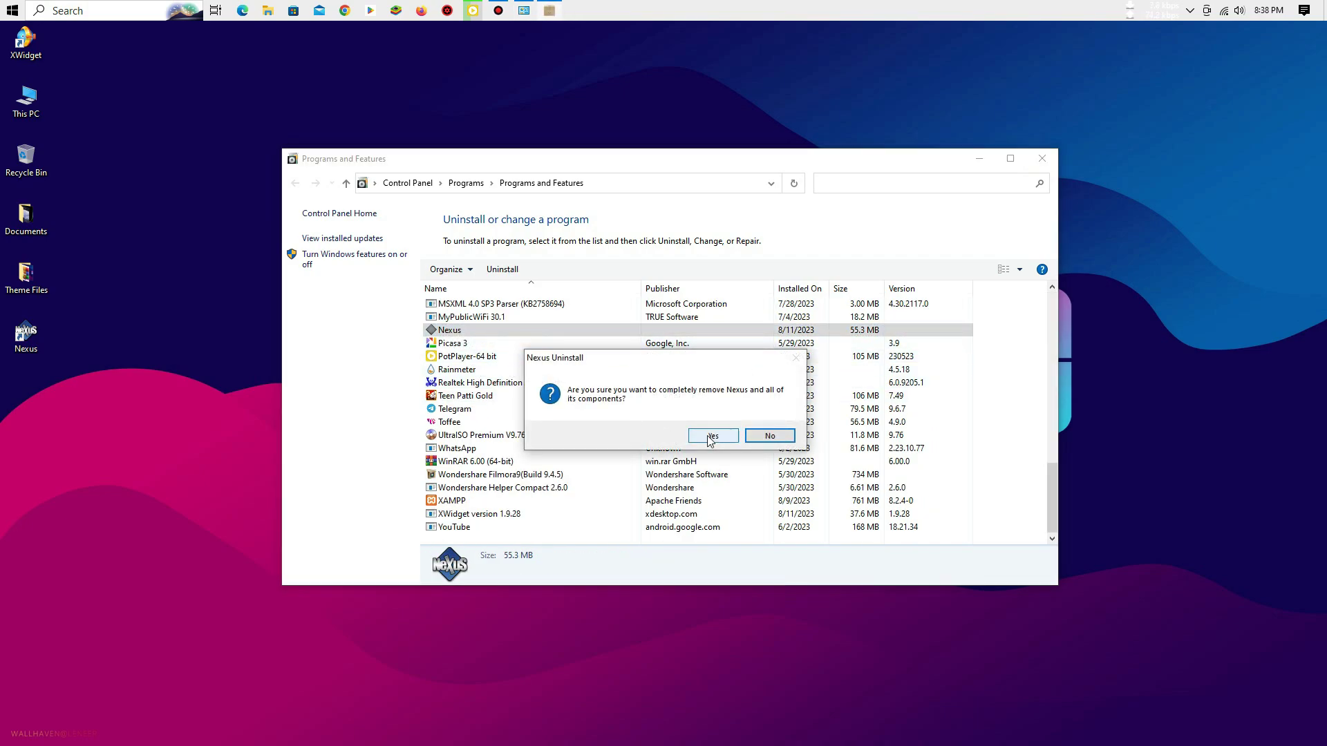
{"action": "left_click", "coordinate": [710, 438]}
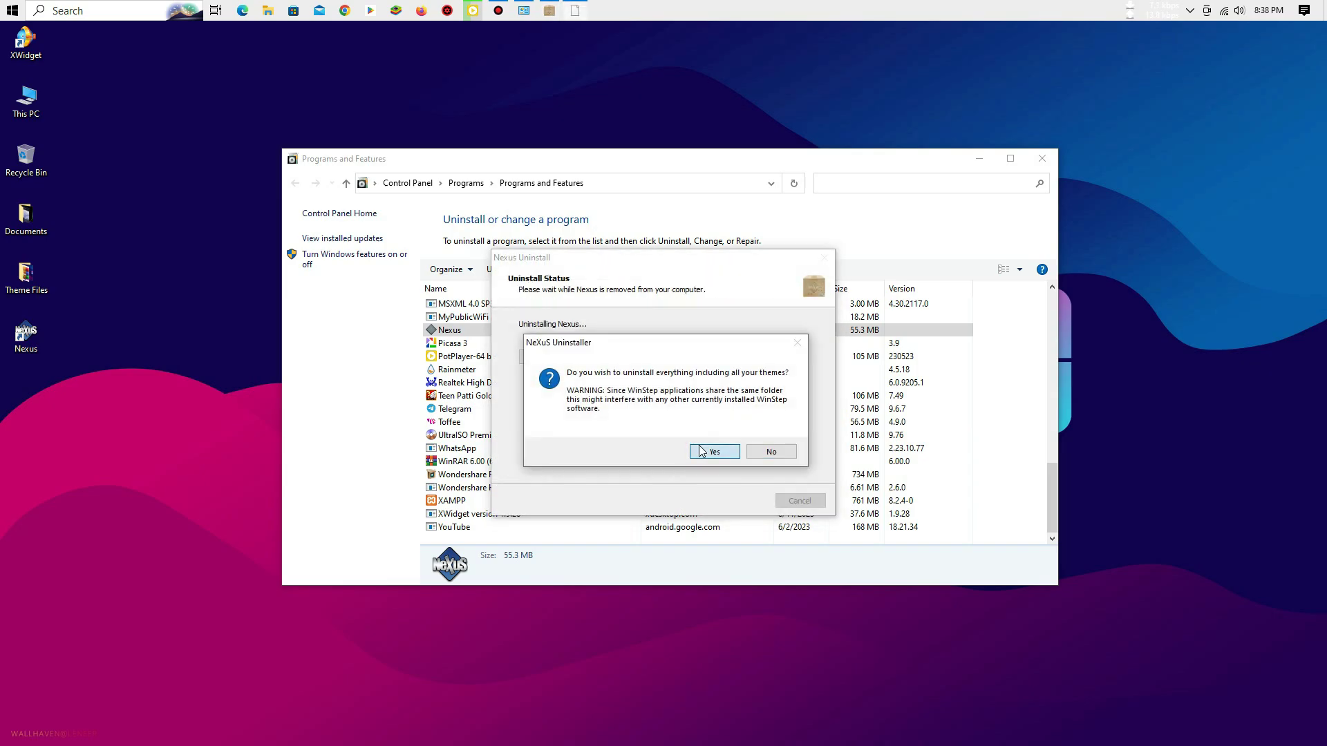
{"action": "left_click", "coordinate": [701, 451]}
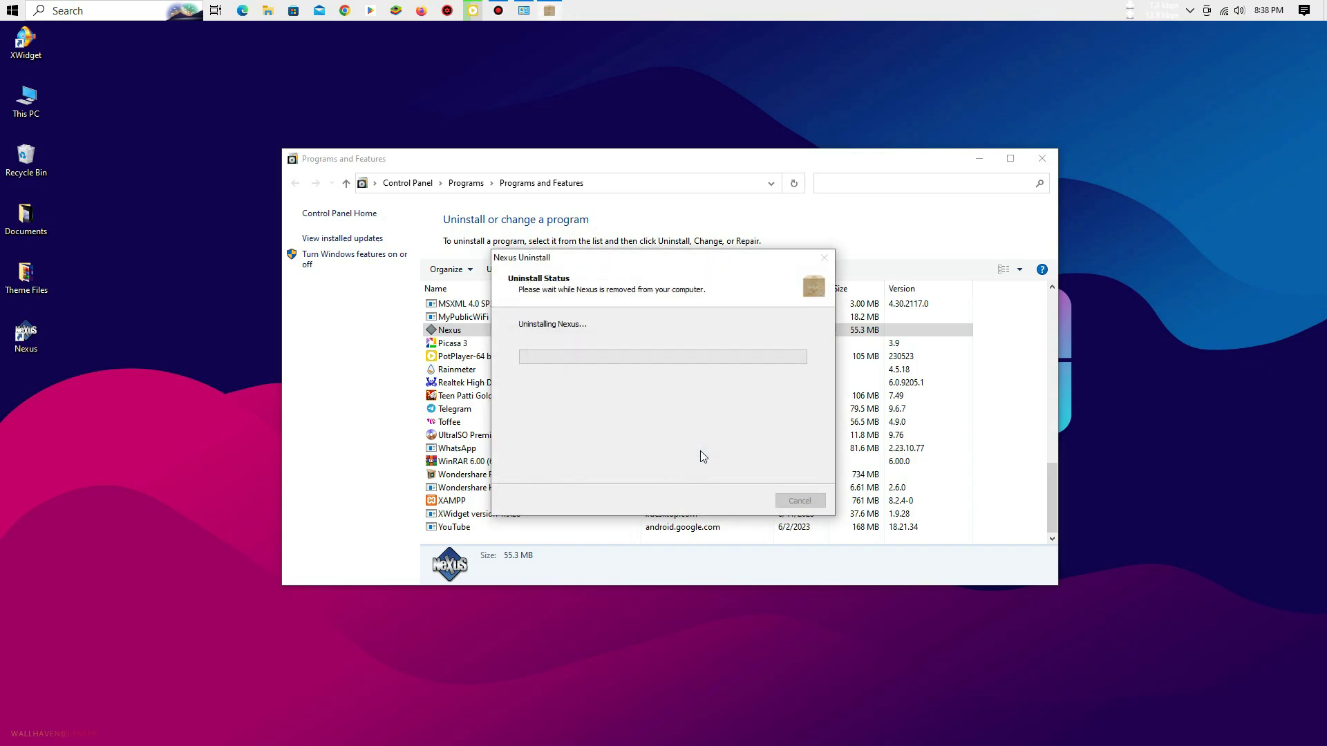
{"action": "left_click", "coordinate": [751, 524]}
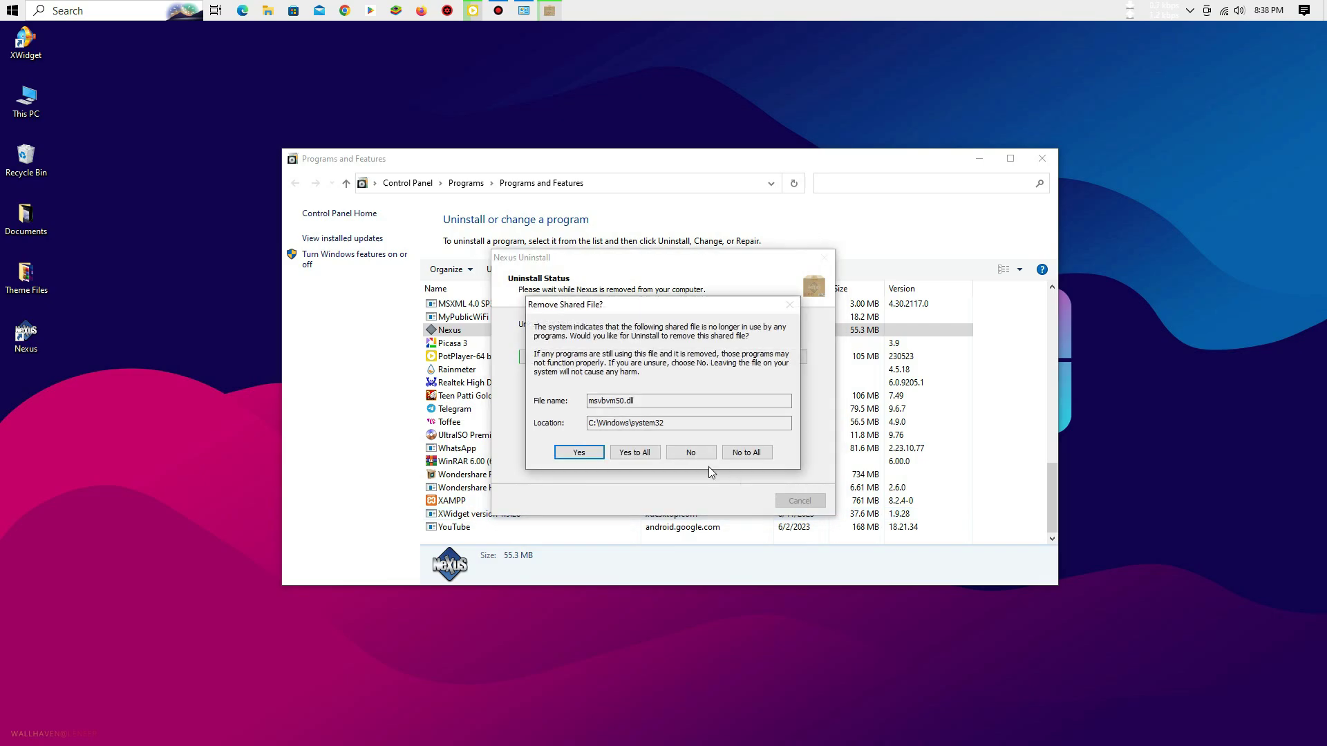
{"action": "left_click", "coordinate": [640, 449]}
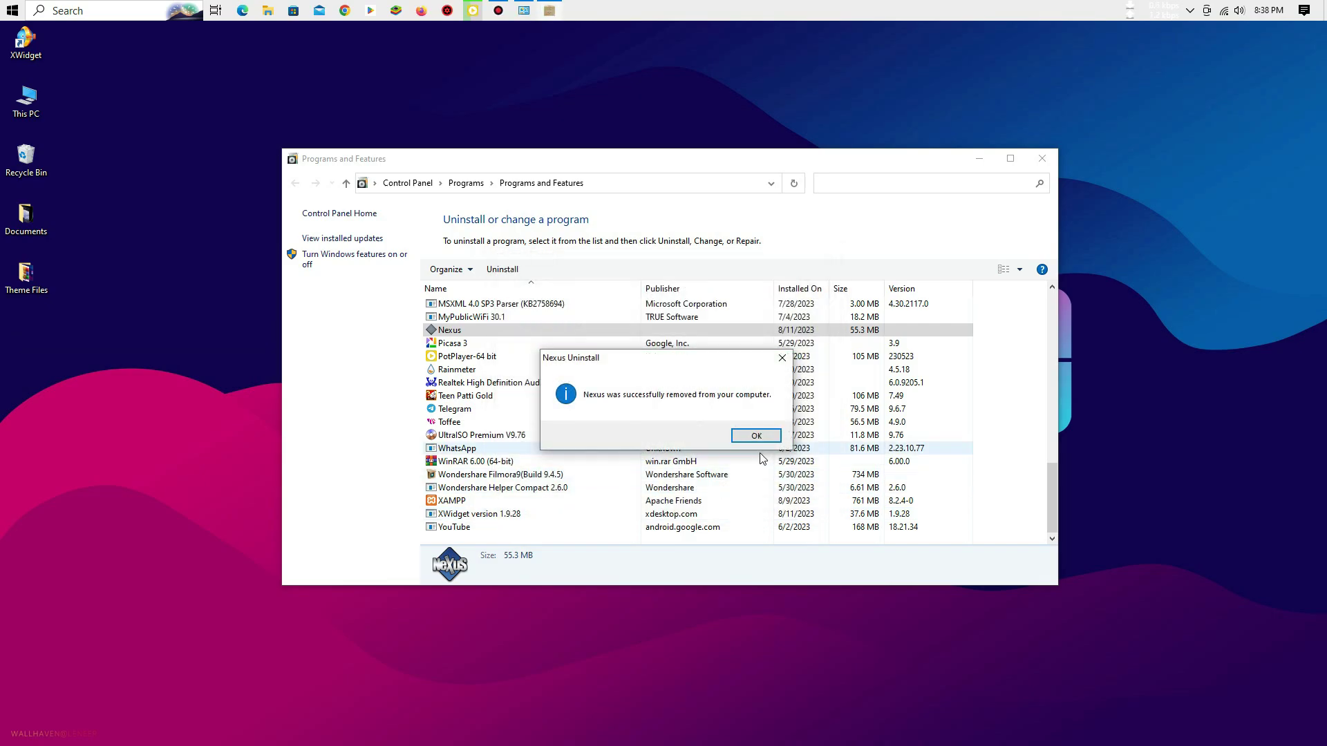
{"action": "left_click", "coordinate": [754, 436]}
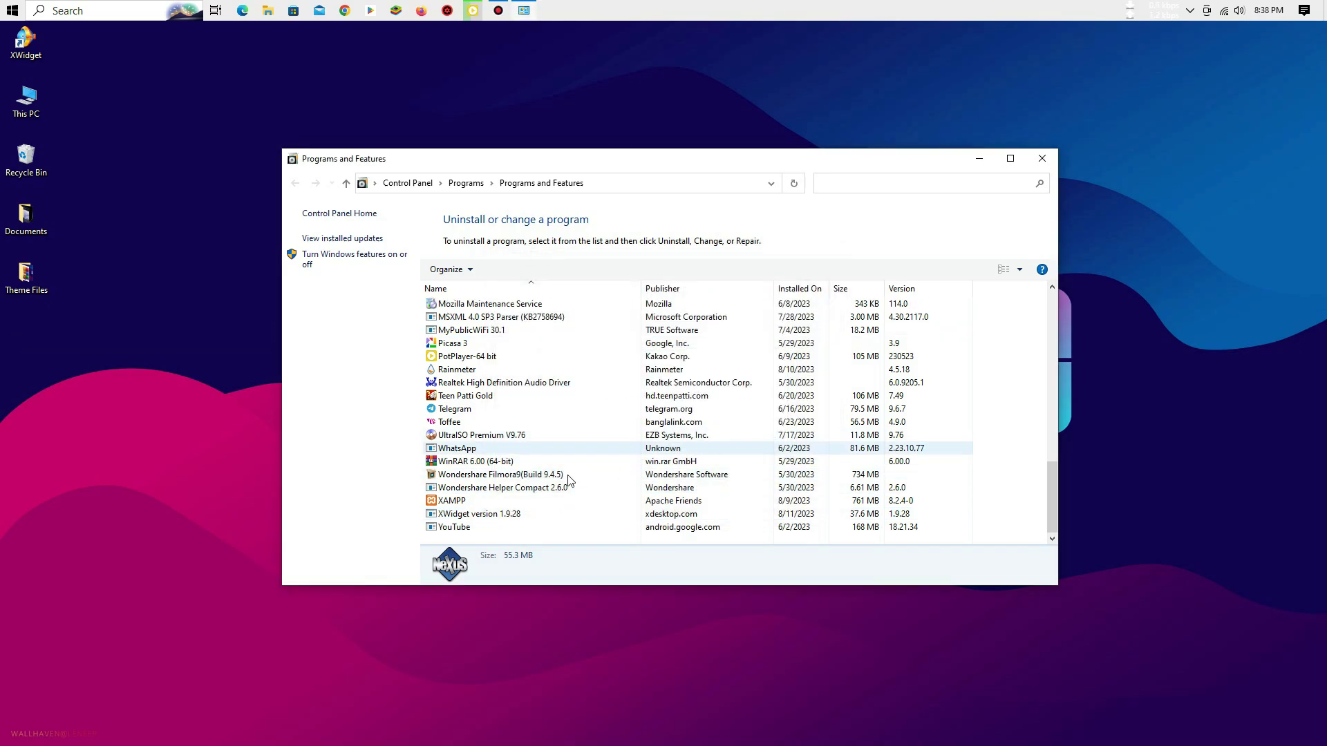
- Uninstall XWidget version 1.9.28 and close Programs and Features
{"action": "left_click", "coordinate": [462, 514]}
{"action": "right_click", "coordinate": [454, 515]}
{"action": "left_click", "coordinate": [481, 524]}
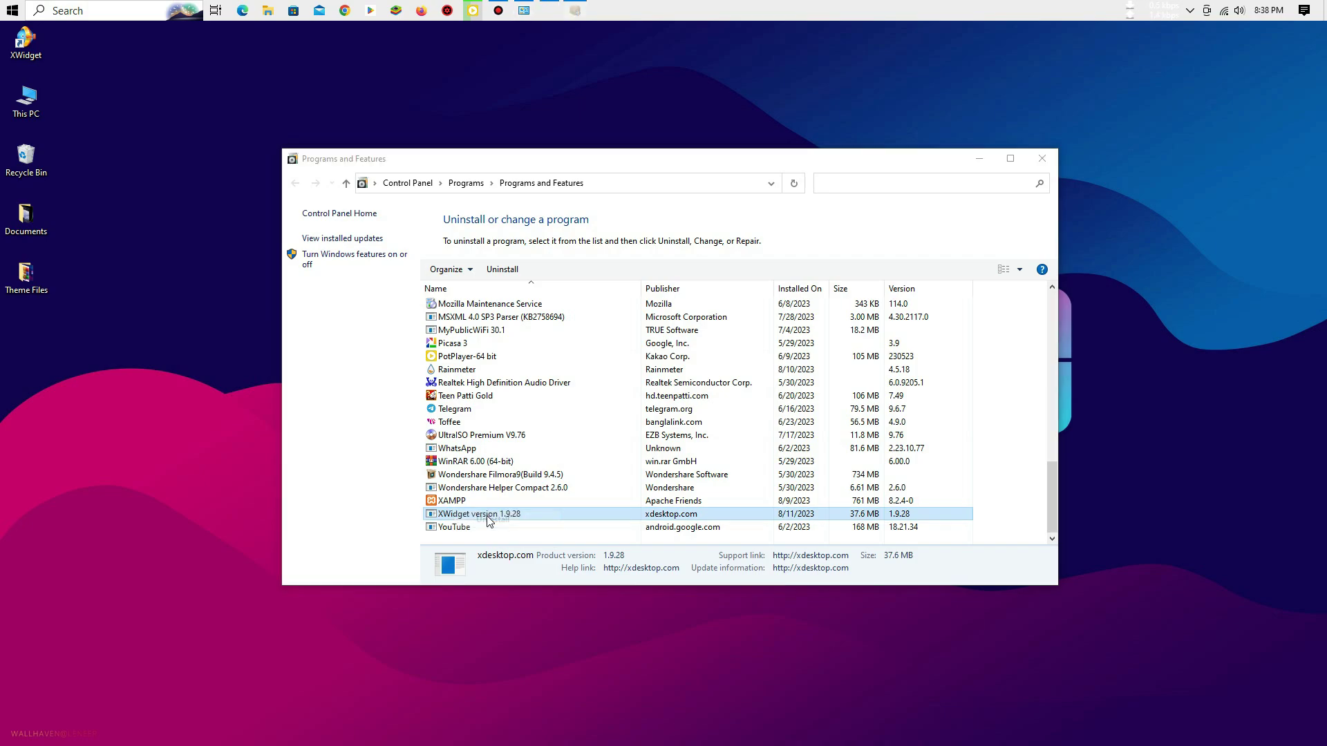
{"action": "left_click", "coordinate": [735, 438]}
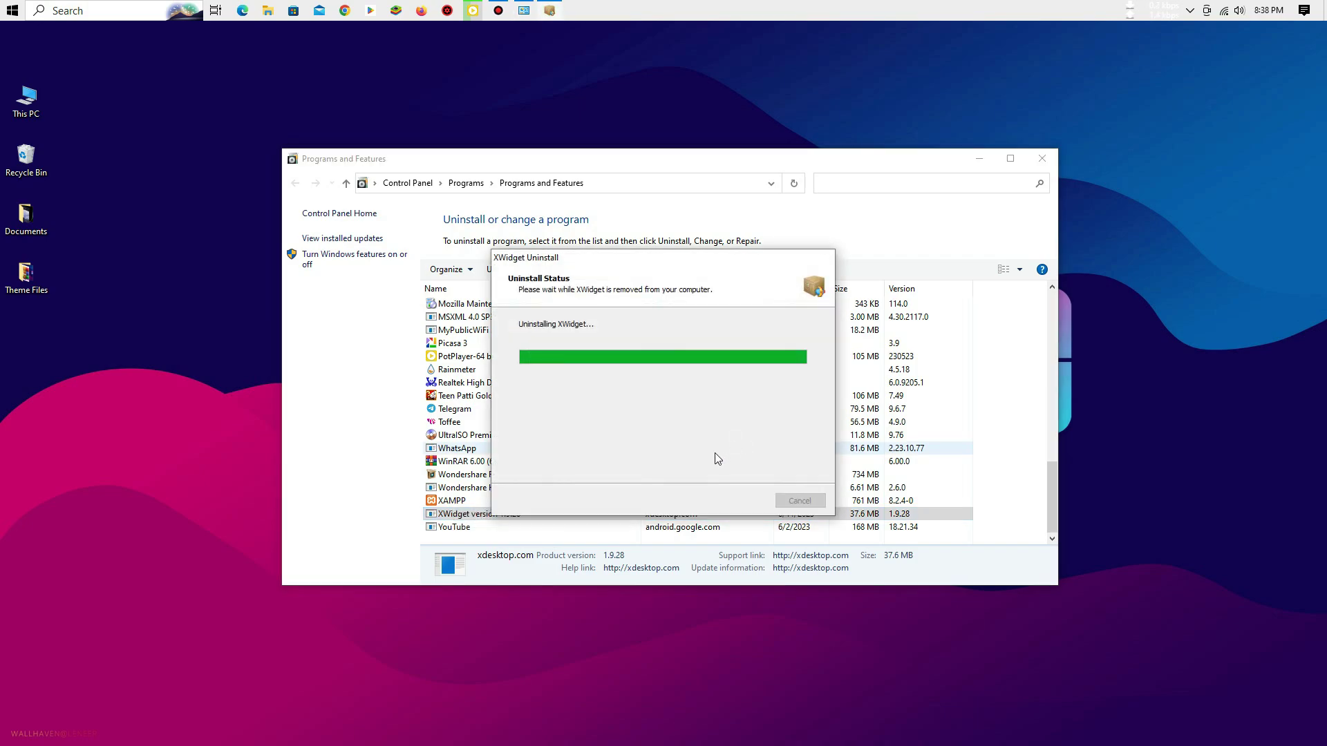
{"action": "left_click", "coordinate": [755, 437]}
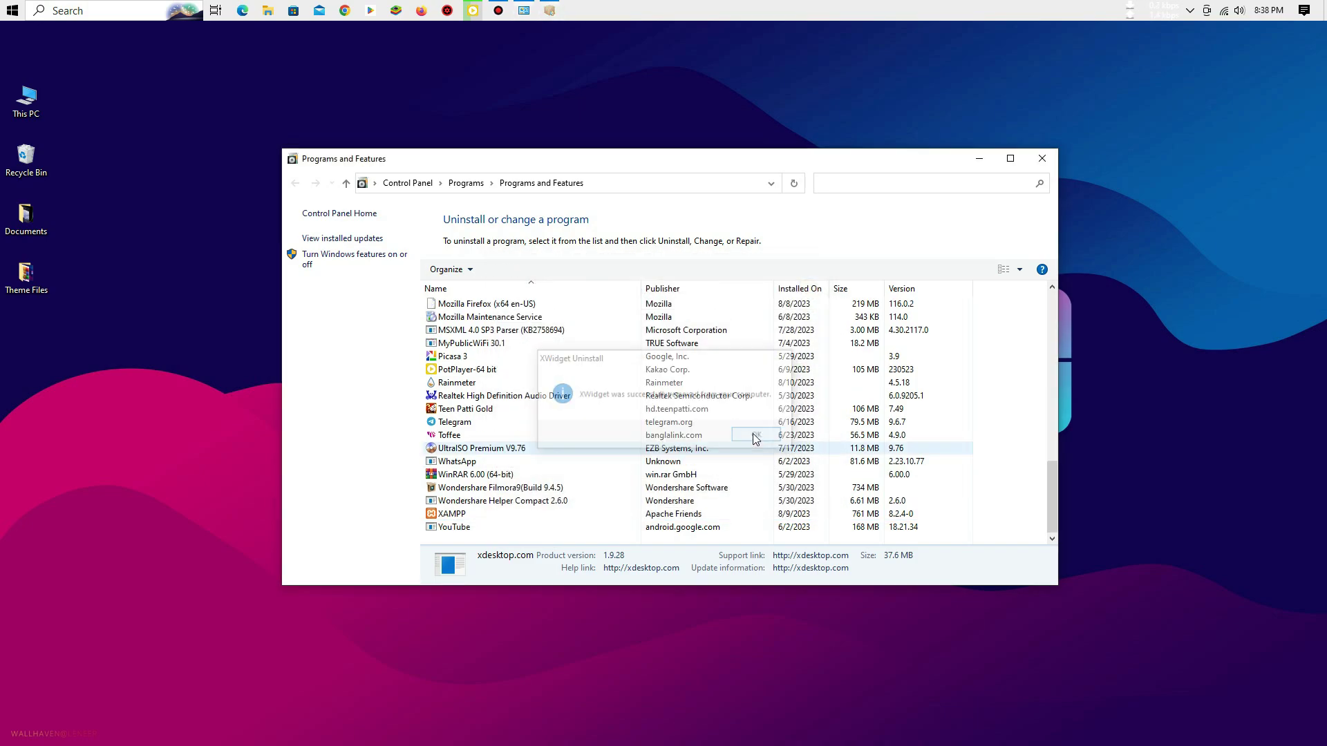
{"action": "left_click", "coordinate": [1044, 159]}
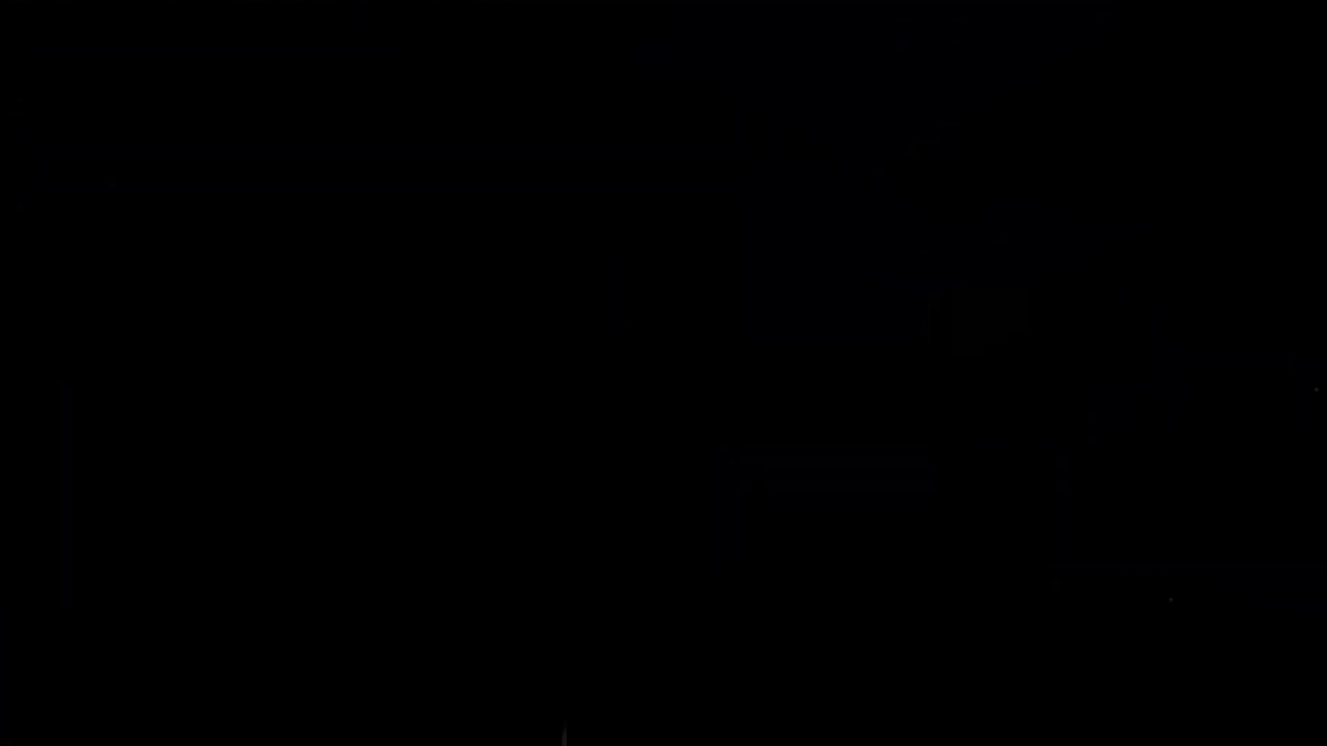